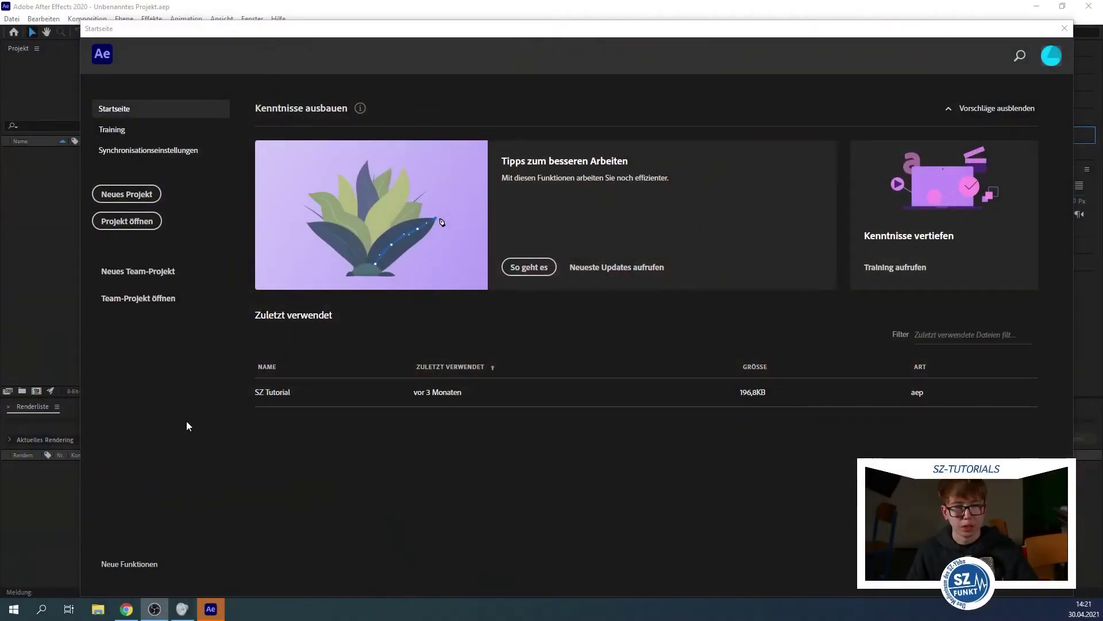
# Dismiss the start screen by cancelling the project-open dialog, leaving an empty untitled project.
pyautogui.click(139, 223)
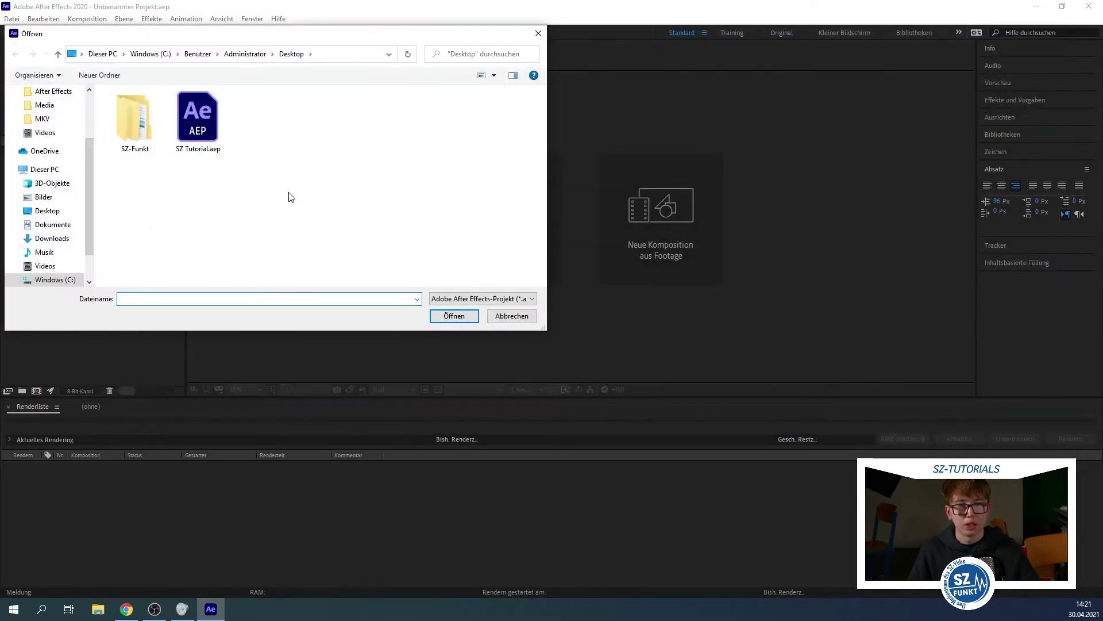
pyautogui.click(519, 320)
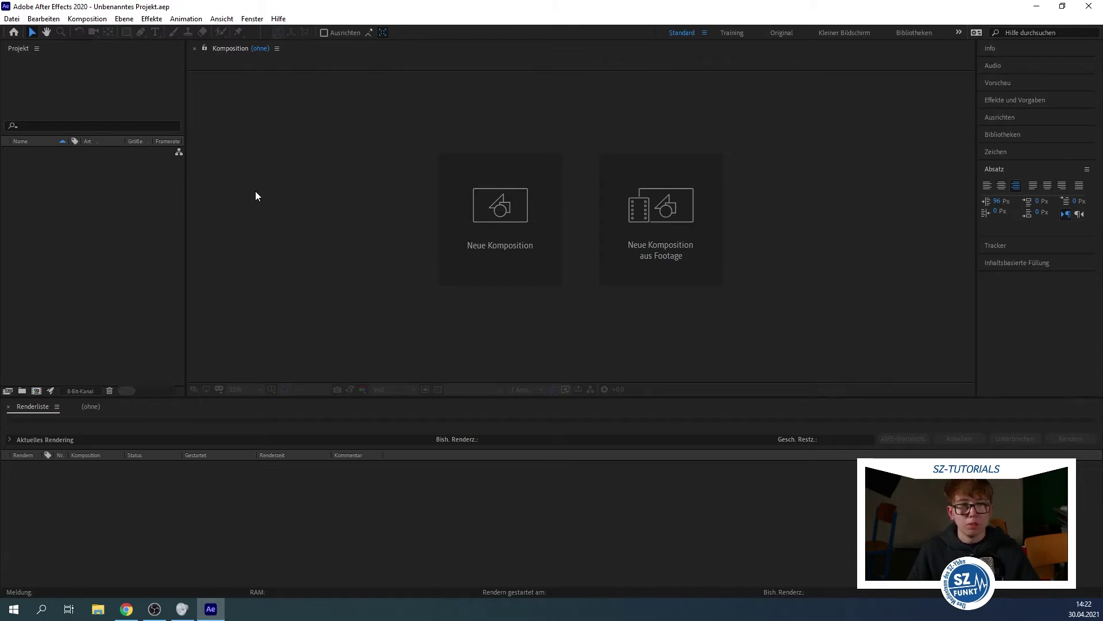
# Create the 'SZ Tutorial' composition with the HDTV 1080 29,97 preset and a white background.
pyautogui.rightClick(87, 213)
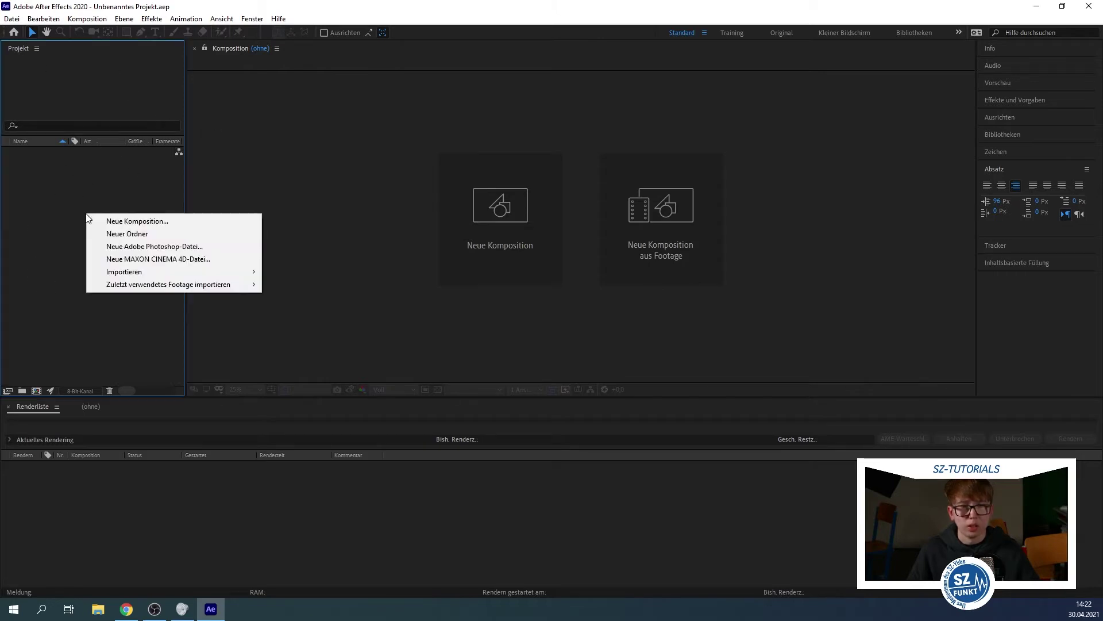
pyautogui.click(132, 222)
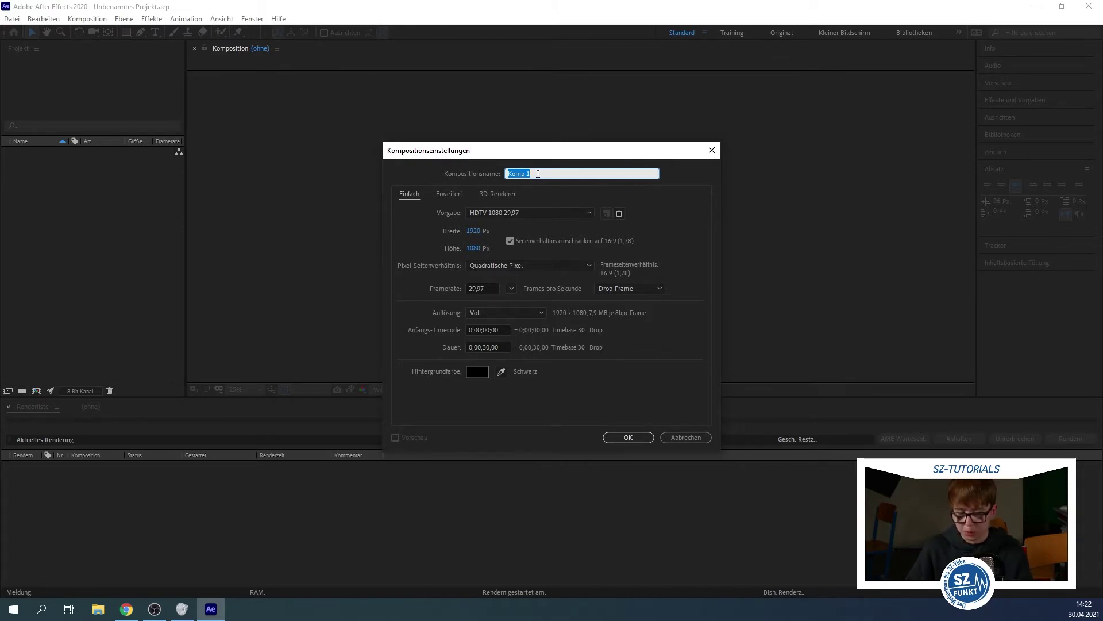
pyautogui.write('SZ ')
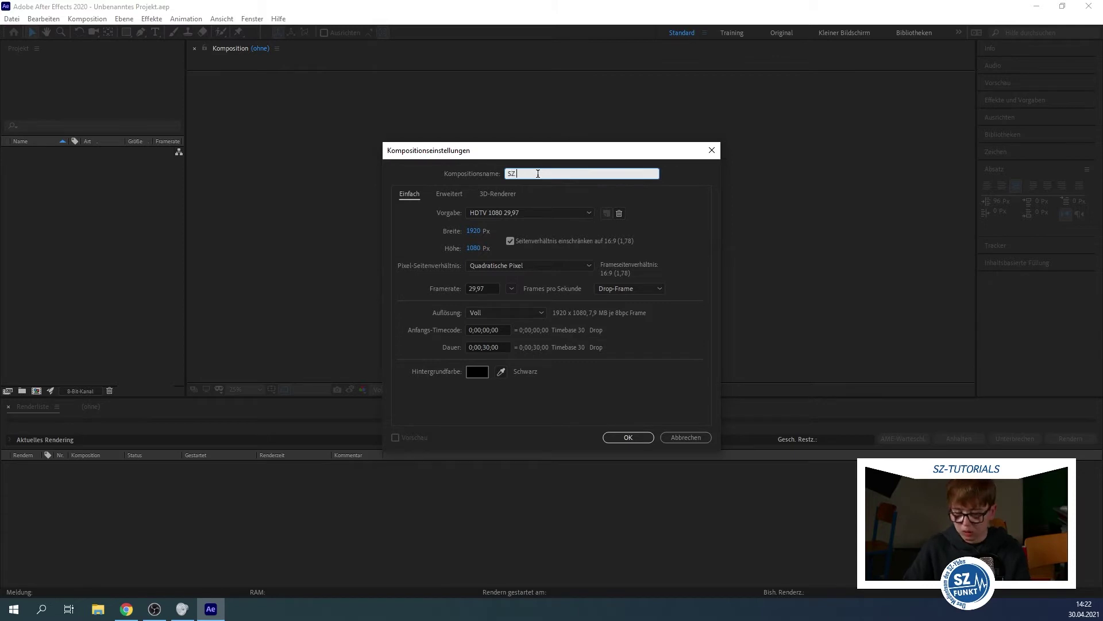
pyautogui.write('Tutorial')
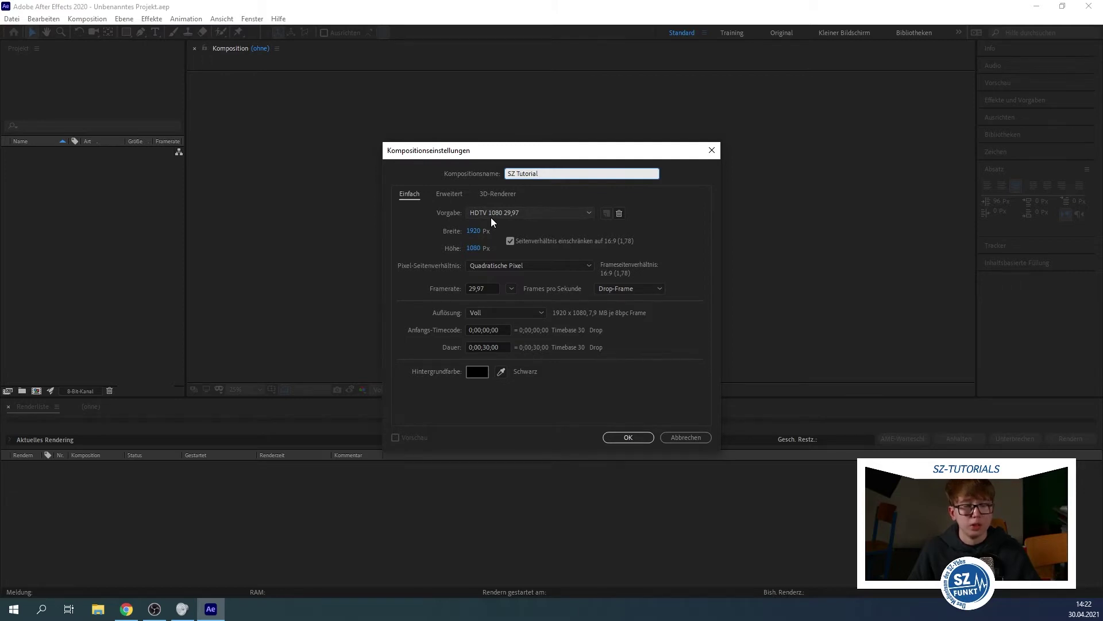
pyautogui.click(499, 213)
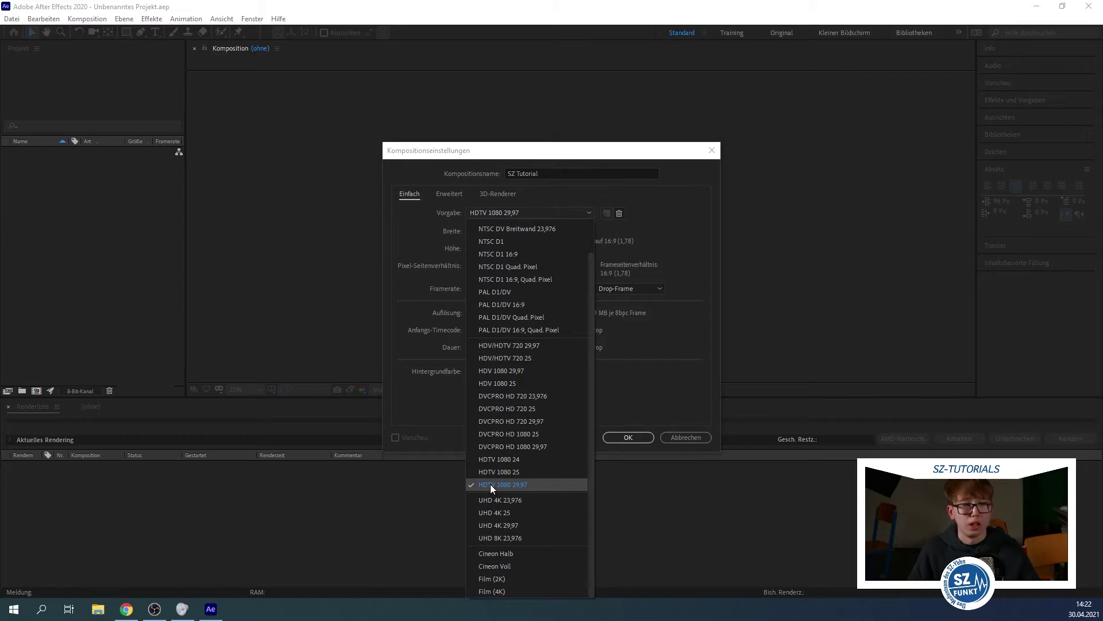
pyautogui.click(518, 486)
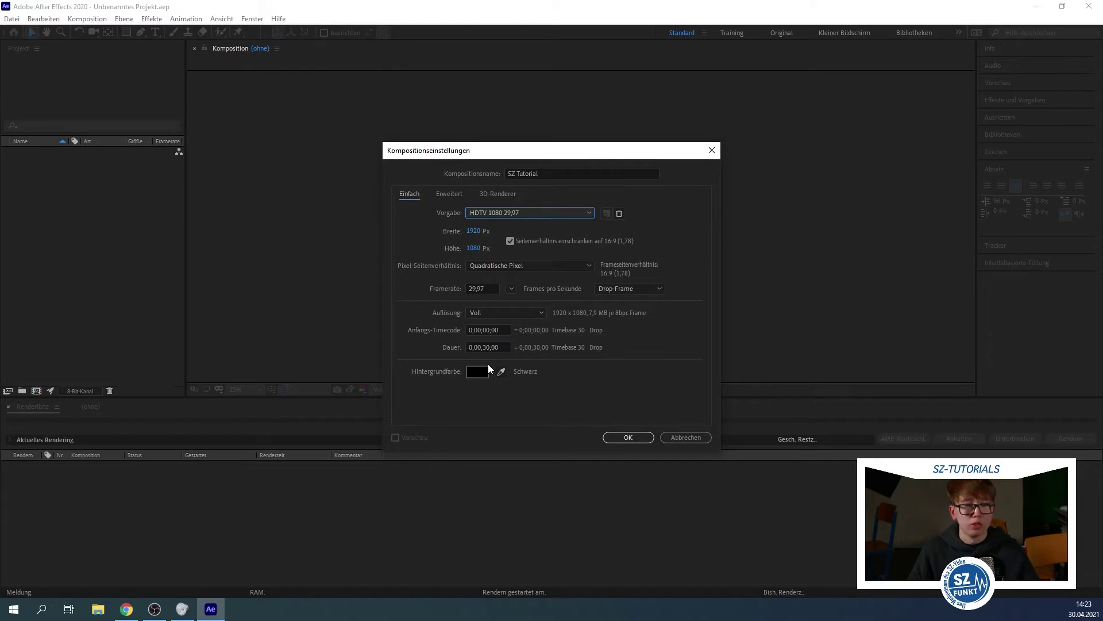
pyautogui.click(480, 371)
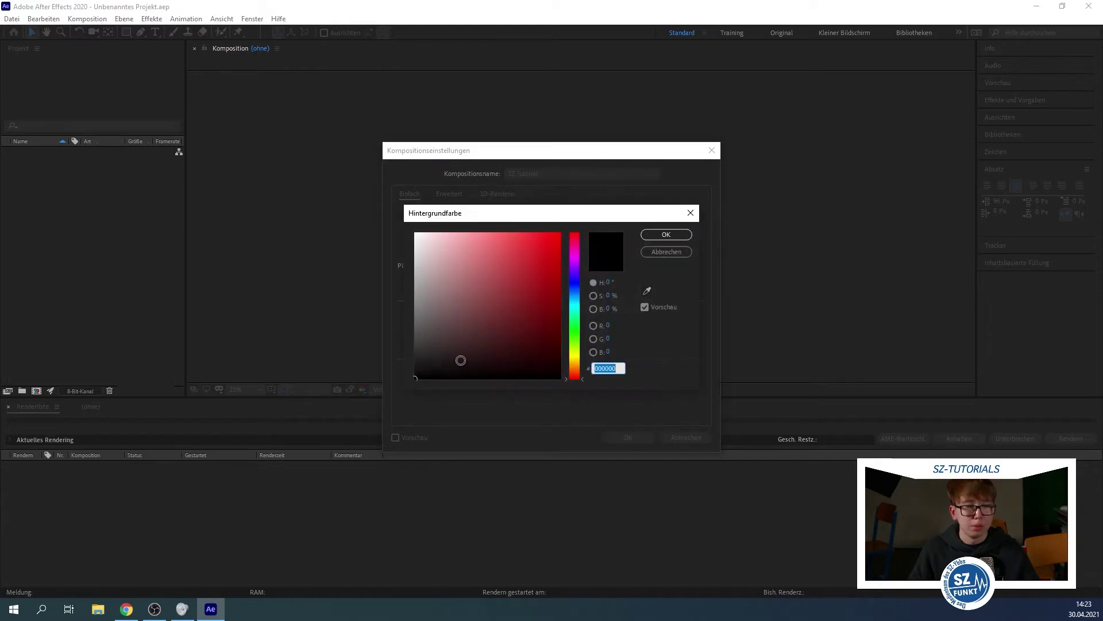
pyautogui.moveTo(458, 362)
pyautogui.mouseDown()
pyautogui.moveTo(406, 246)
pyautogui.moveTo(415, 232)
pyautogui.mouseUp()
pyautogui.click(673, 235)
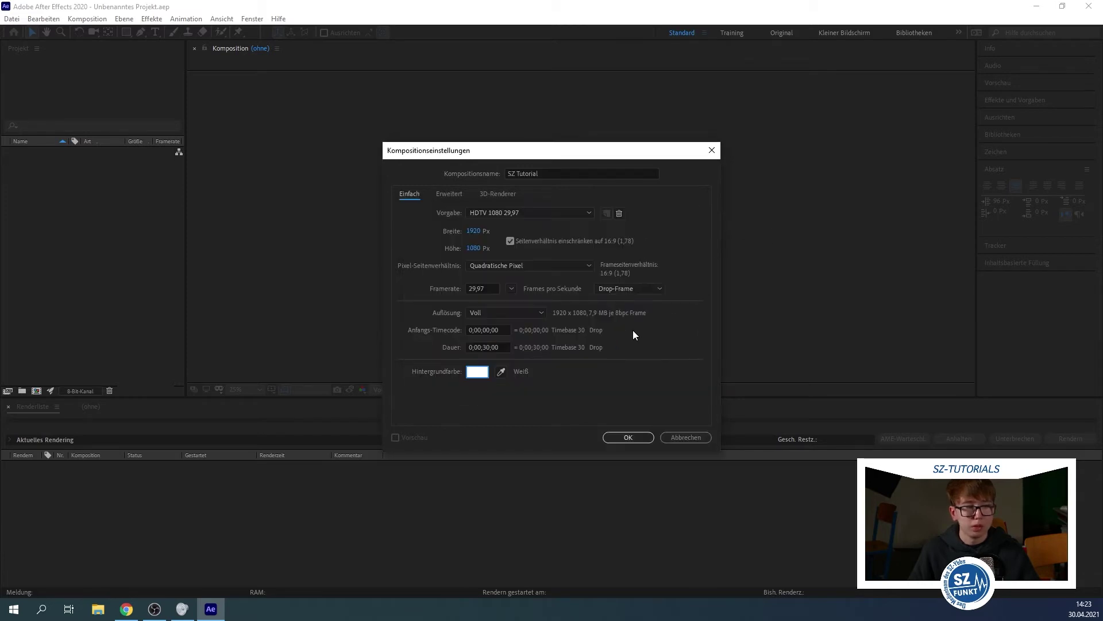
pyautogui.click(629, 437)
pyautogui.click(63, 236)
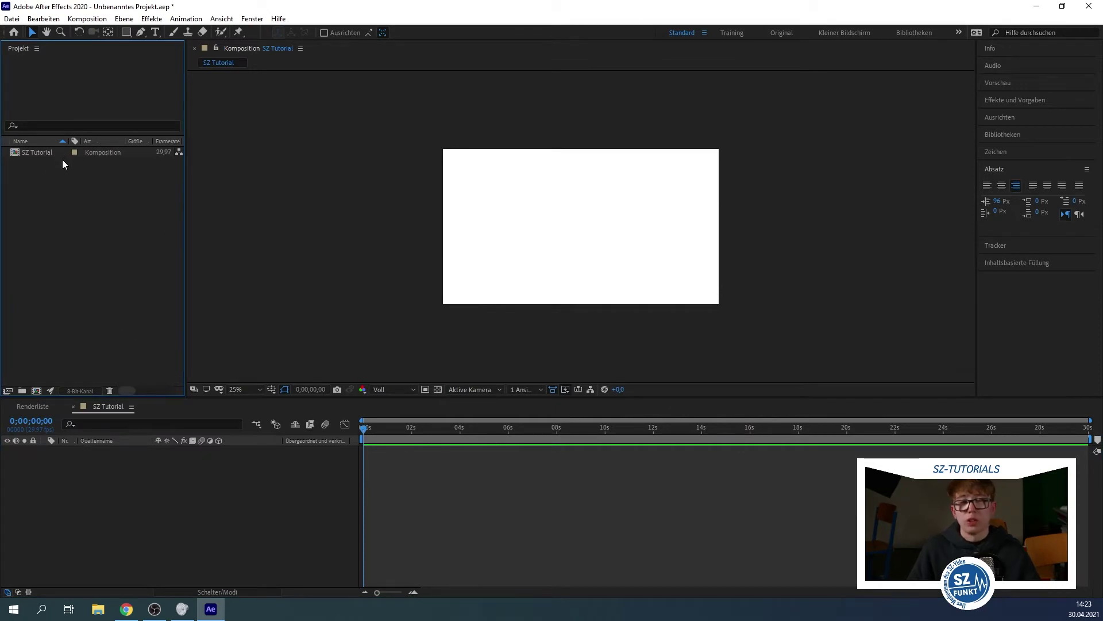
# Create a 'Videos und Bilder' folder in the Project panel, then reselect the SZ Tutorial composition.
pyautogui.rightClick(79, 222)
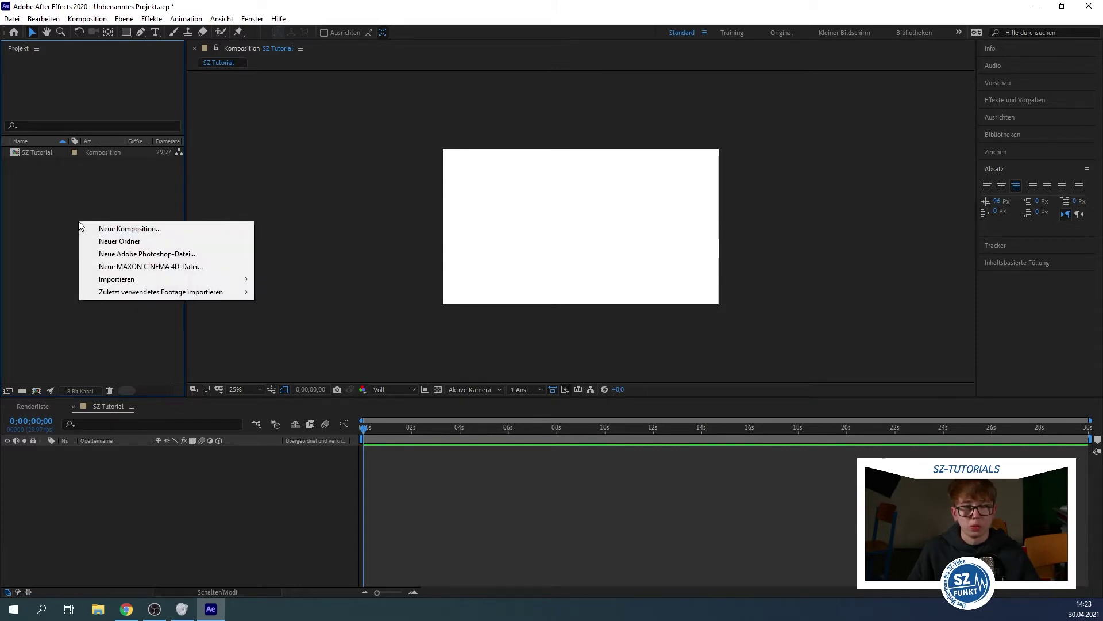
pyautogui.click(131, 243)
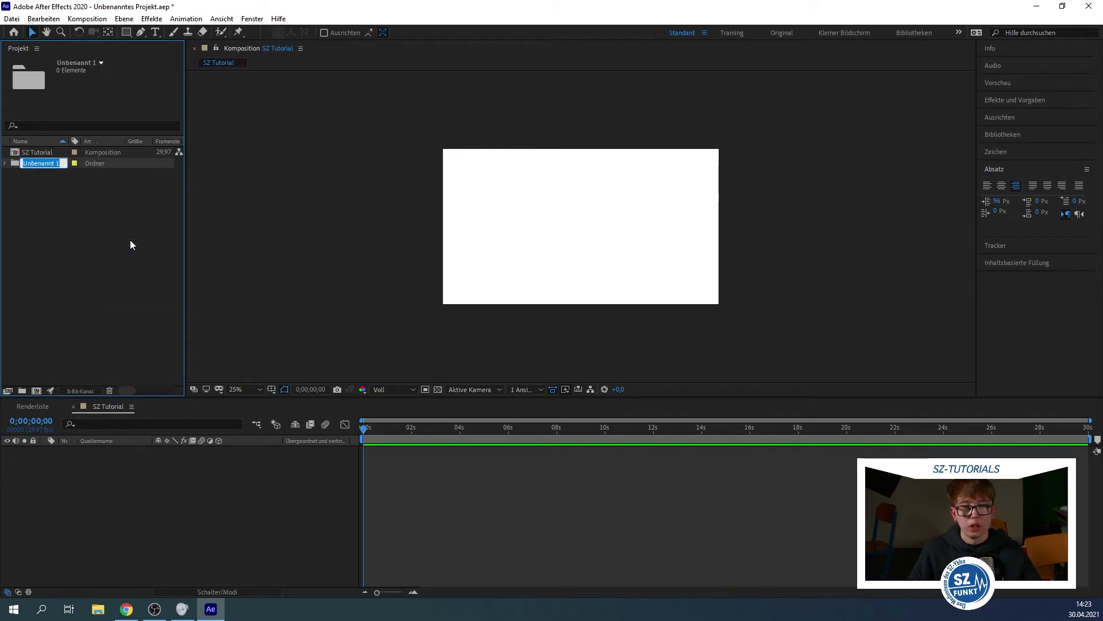
pyautogui.write('Vid')
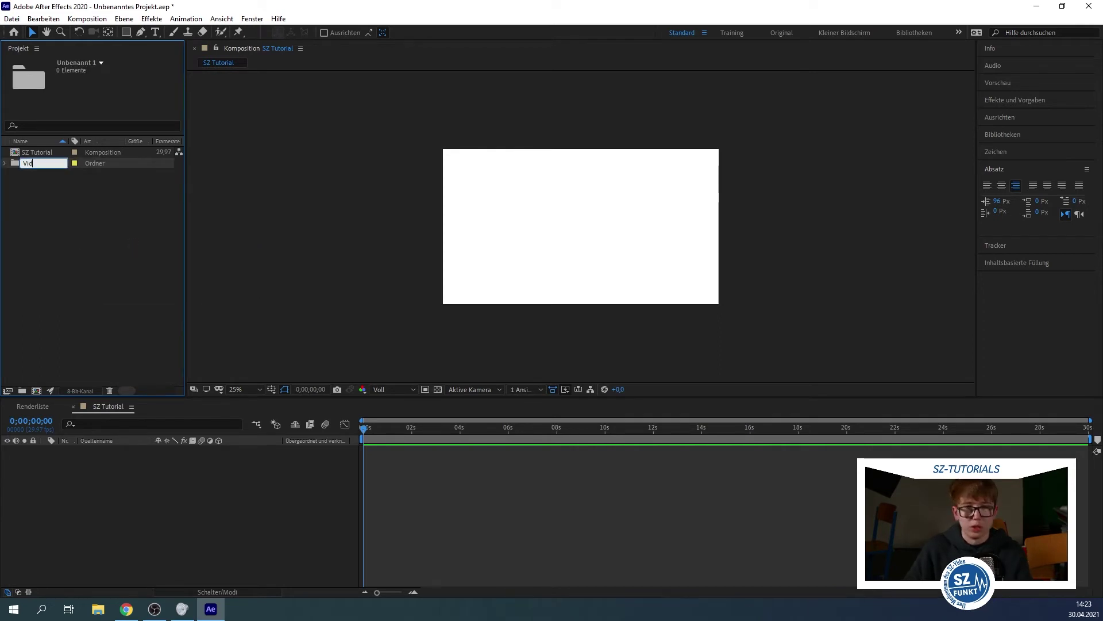
pyautogui.write('eos und B')
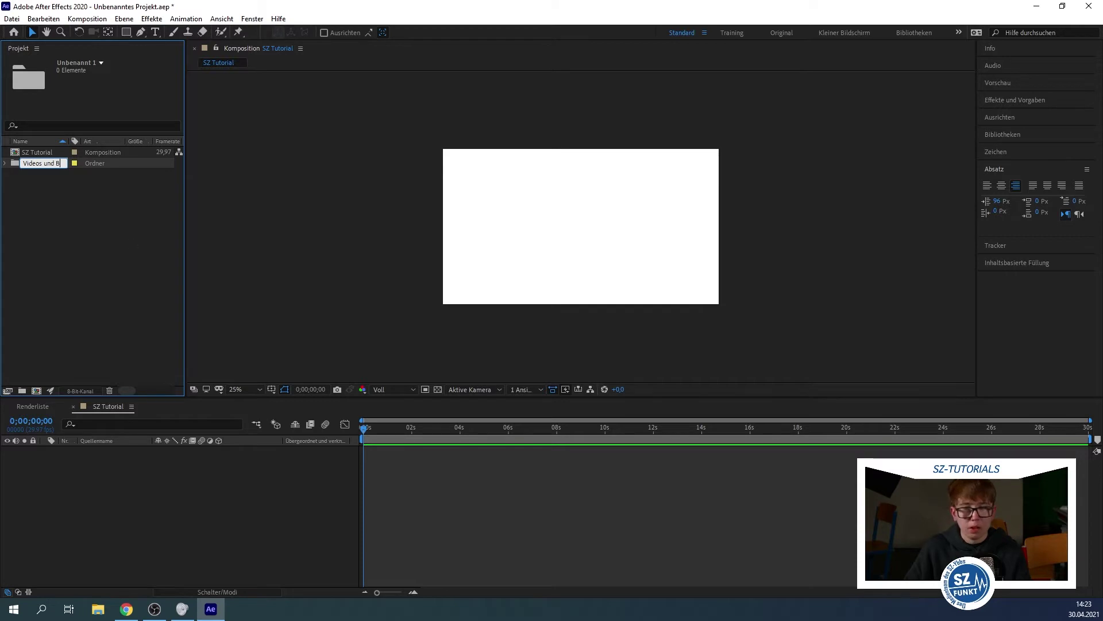
pyautogui.write('ilder')
pyautogui.press('Return')
pyautogui.click(87, 242)
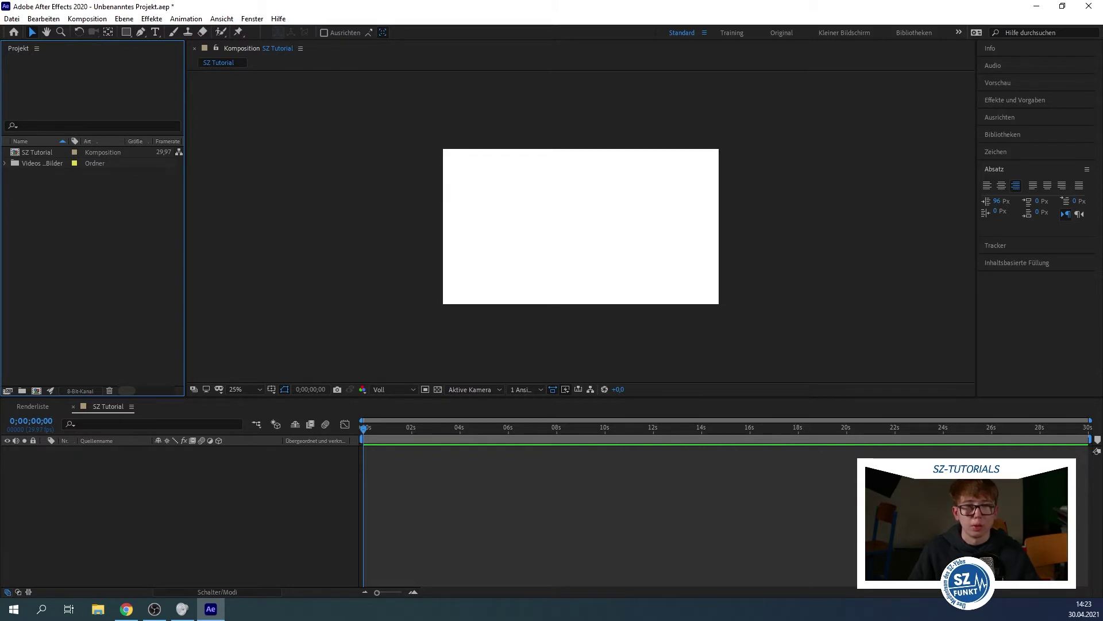
pyautogui.rightClick(67, 200)
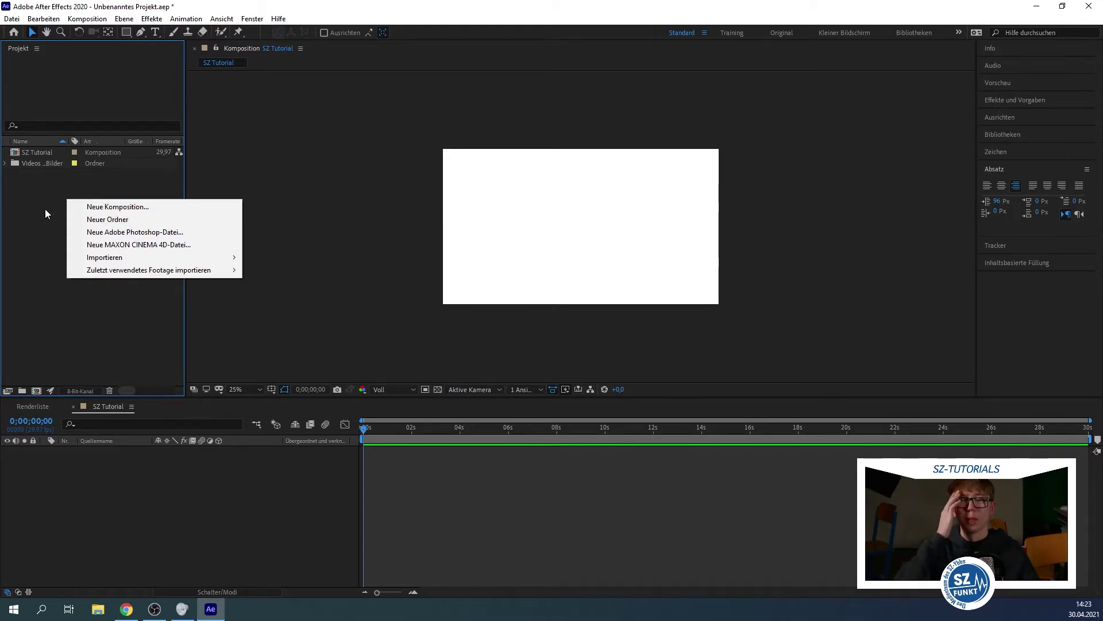
pyautogui.click(45, 210)
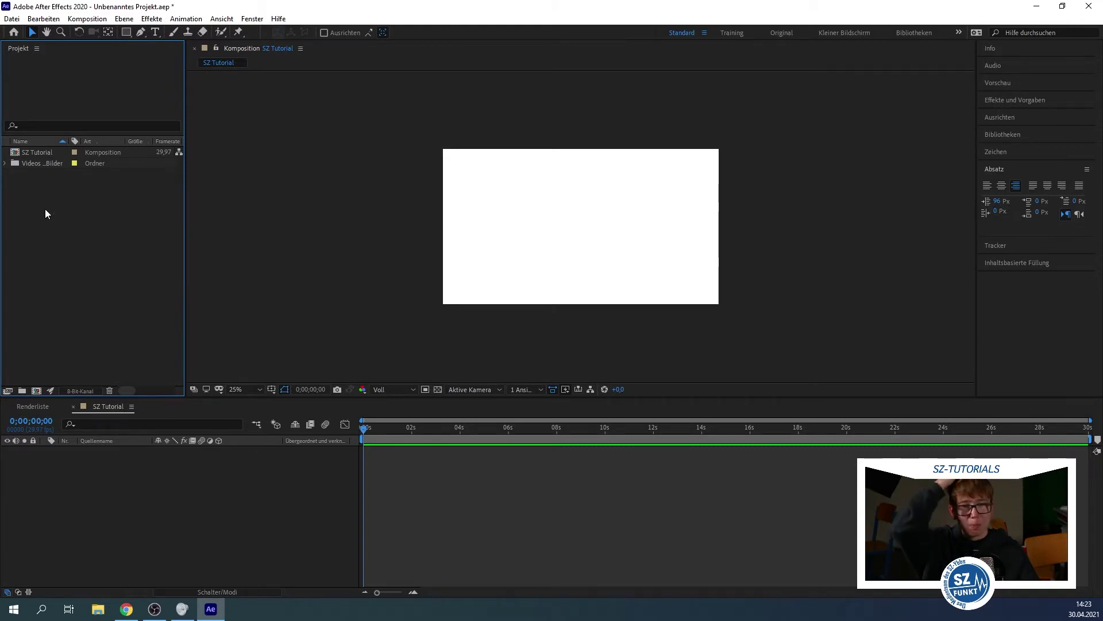
pyautogui.click(40, 152)
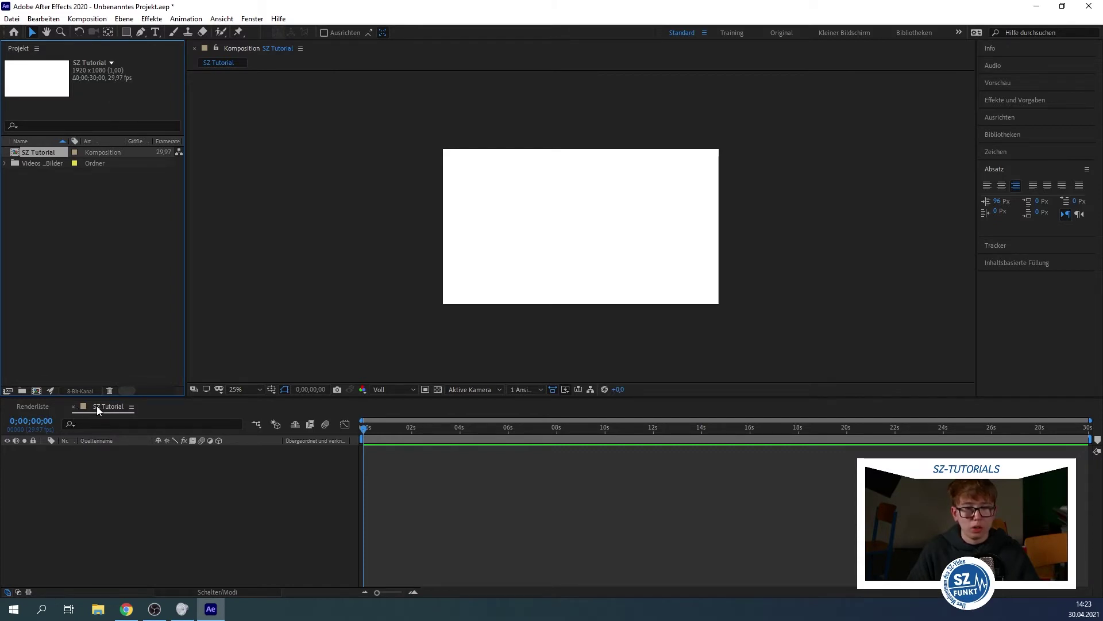
# Add a new cyan #05C7F1 solid layer (Neu > Farbfläche) covering the whole composition.
pyautogui.rightClick(107, 520)
pyautogui.moveTo(190, 390)
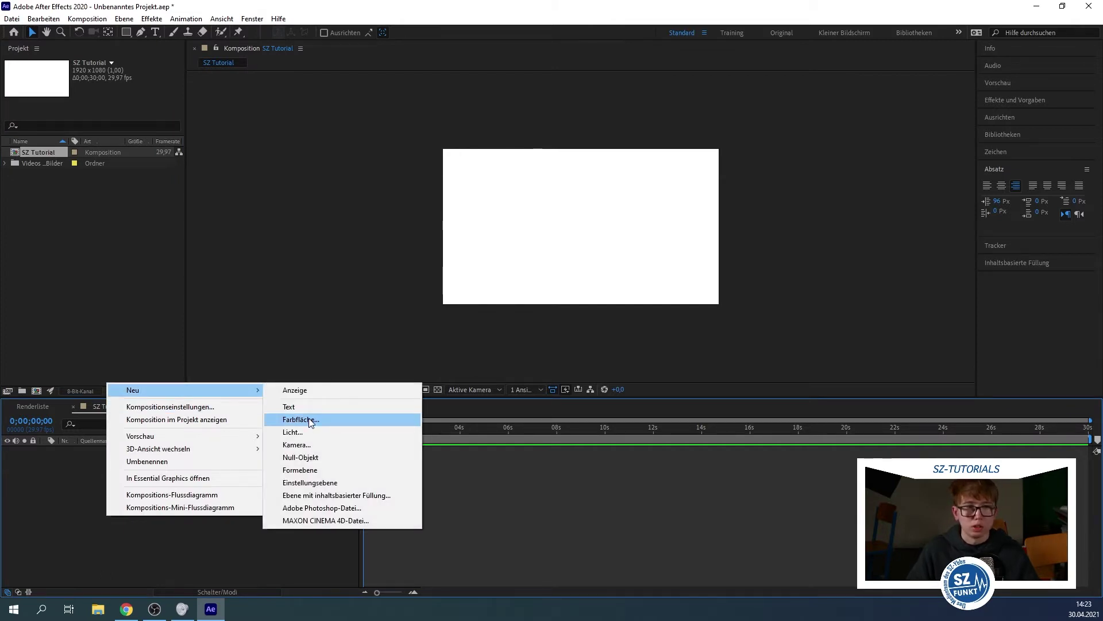
pyautogui.click(311, 420)
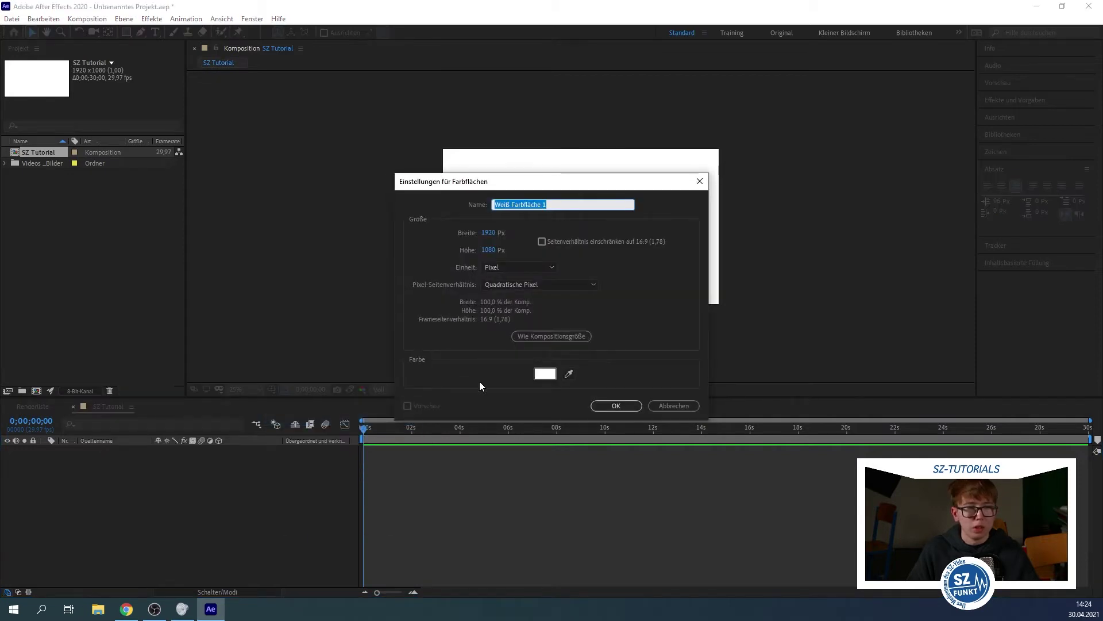
pyautogui.click(545, 374)
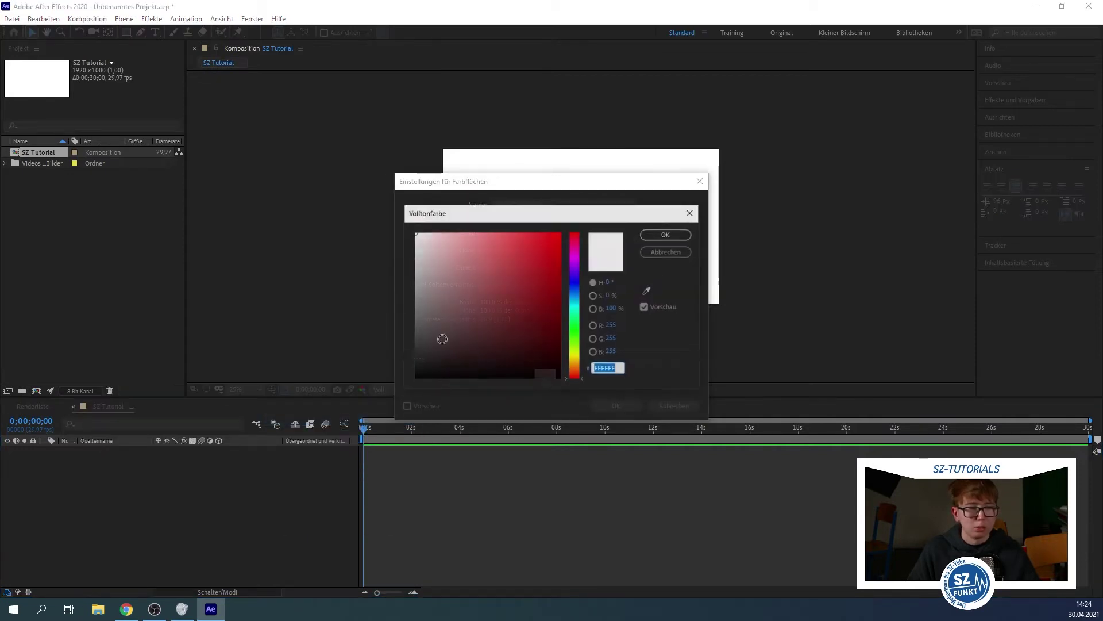
pyautogui.click(574, 301)
pyautogui.click(557, 240)
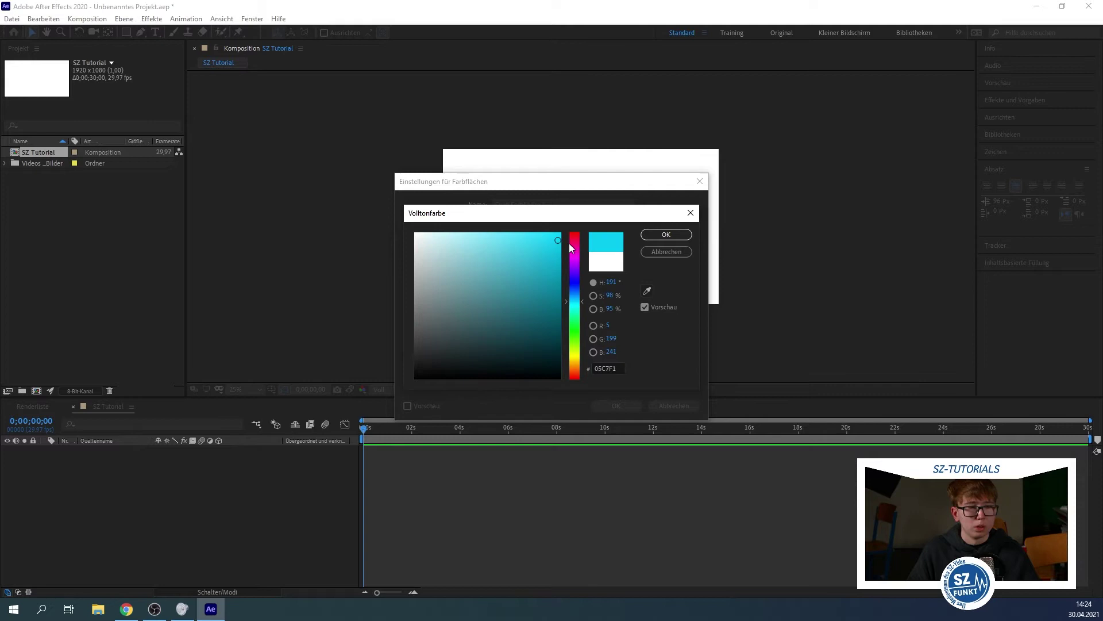
pyautogui.click(667, 234)
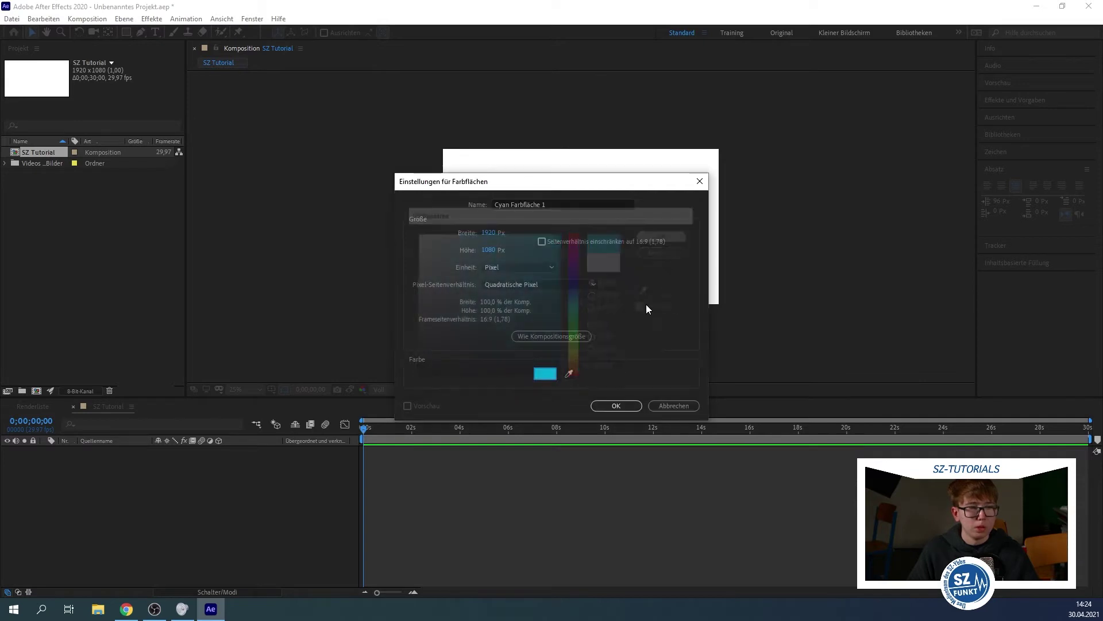
pyautogui.click(627, 407)
pyautogui.click(274, 310)
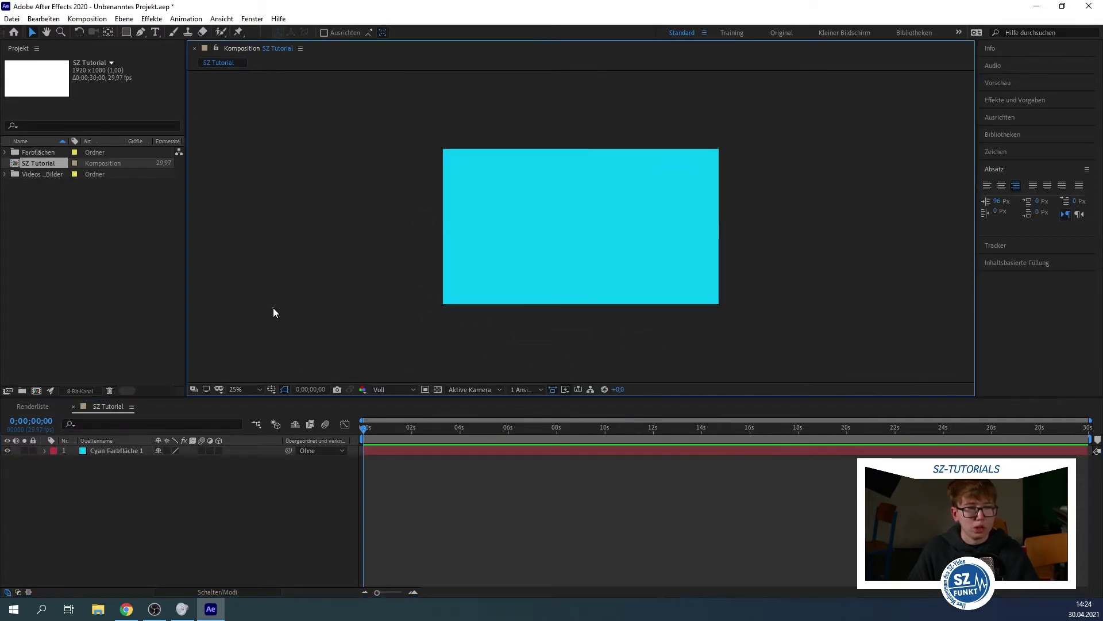
# Resize the cyan solid into a narrow full-height strip against the composition's left edge.
pyautogui.click(557, 228)
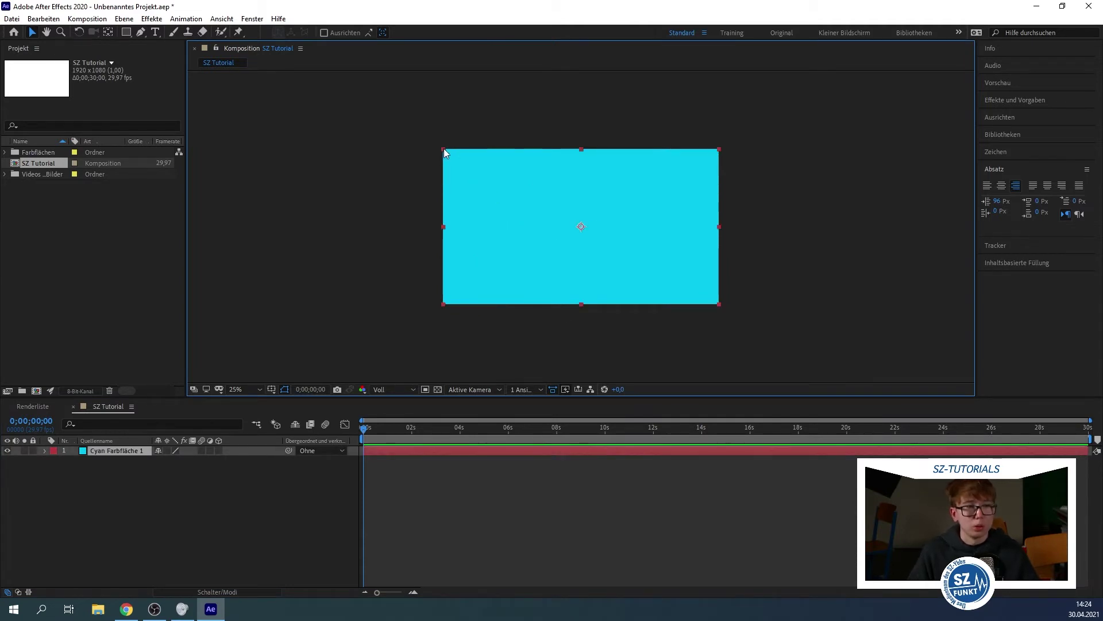
pyautogui.moveTo(444, 150); pyautogui.dragTo(449, 160)
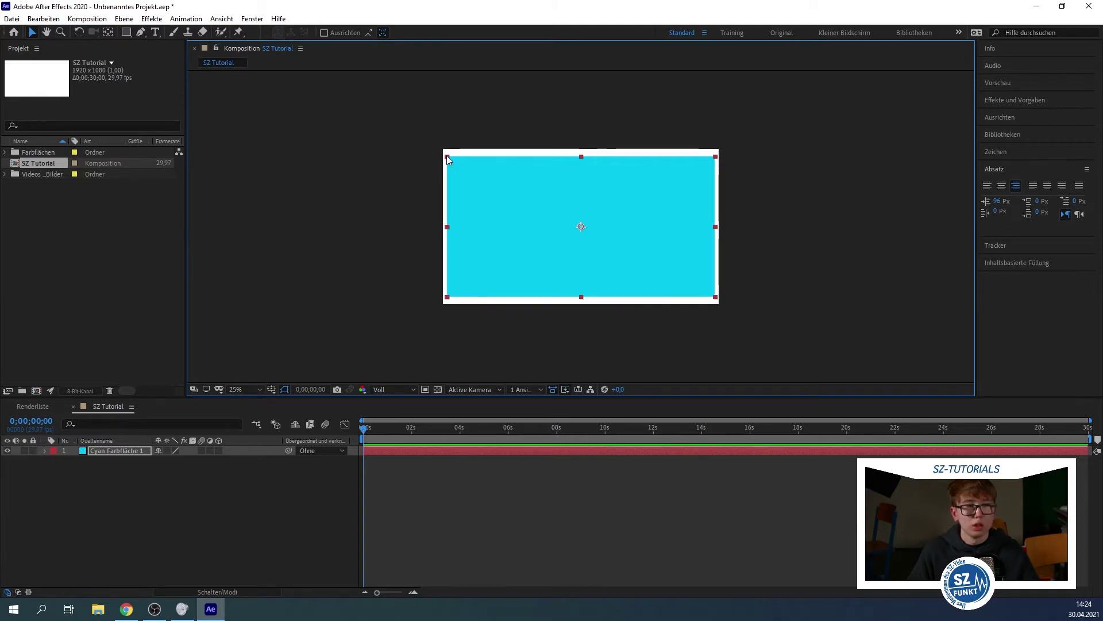
pyautogui.moveTo(447, 157)
pyautogui.mouseDown()
pyautogui.moveTo(545, 163)
pyautogui.moveTo(545, 152)
pyautogui.moveTo(497, 164)
pyautogui.mouseUp()
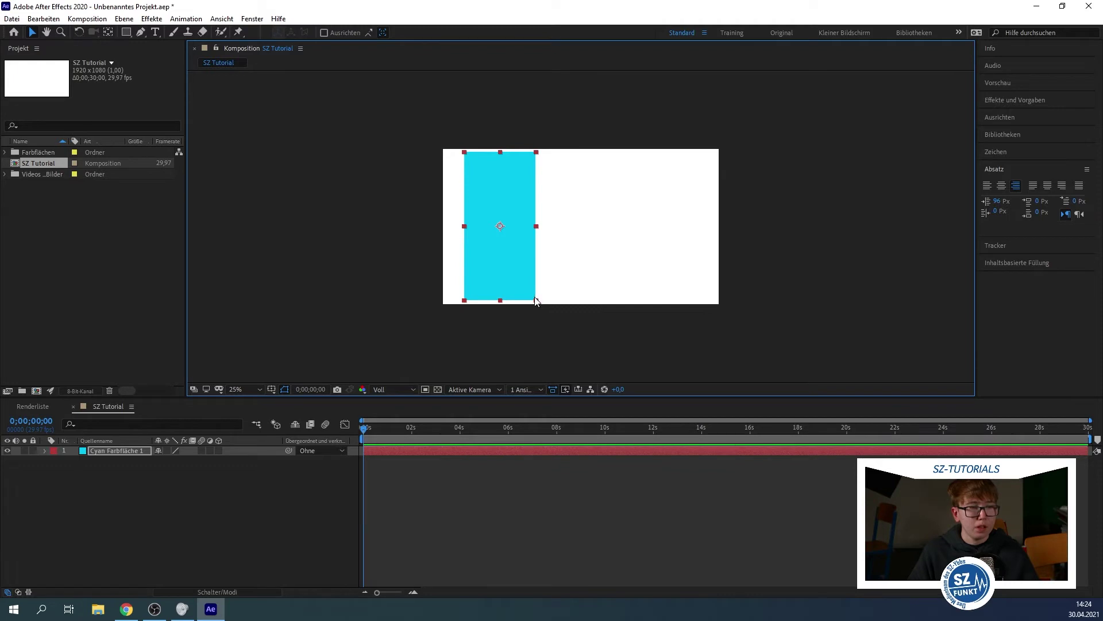
pyautogui.moveTo(536, 300); pyautogui.dragTo(536, 308)
pyautogui.moveTo(517, 270); pyautogui.dragTo(496, 258)
pyautogui.click(713, 125)
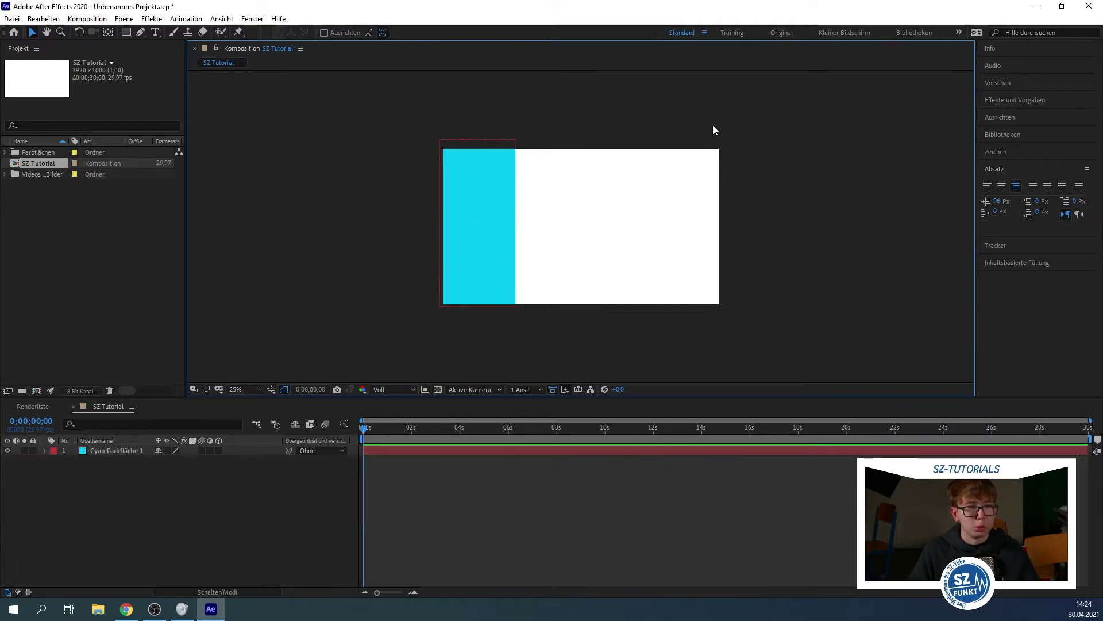
pyautogui.click(185, 536)
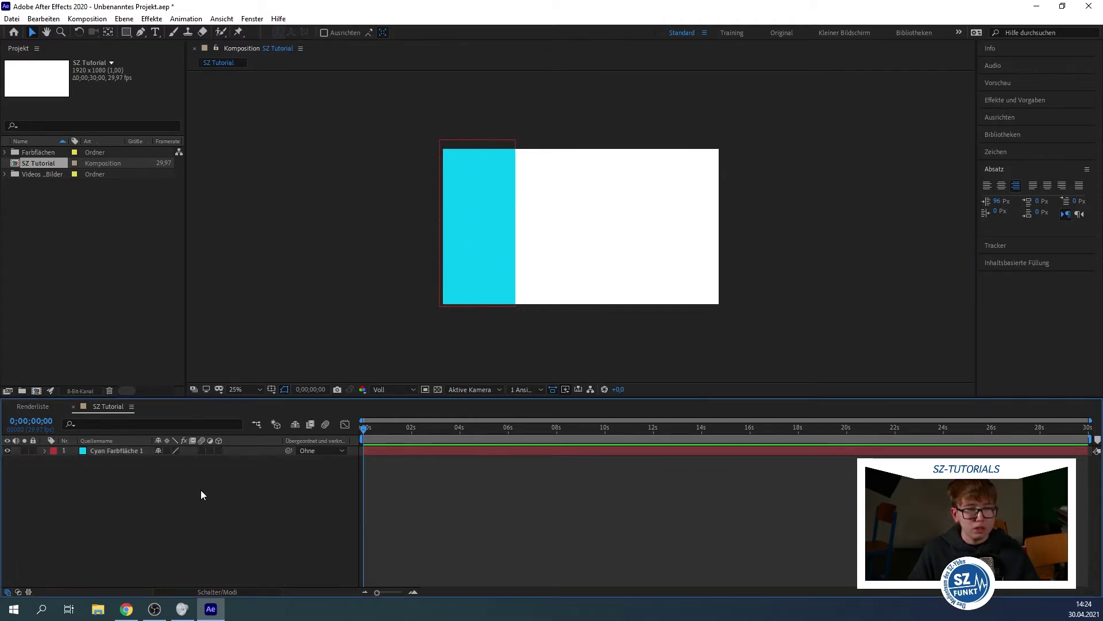
# Create a new text layer and type 'Hello world!', correcting the typos along the way.
pyautogui.rightClick(149, 487)
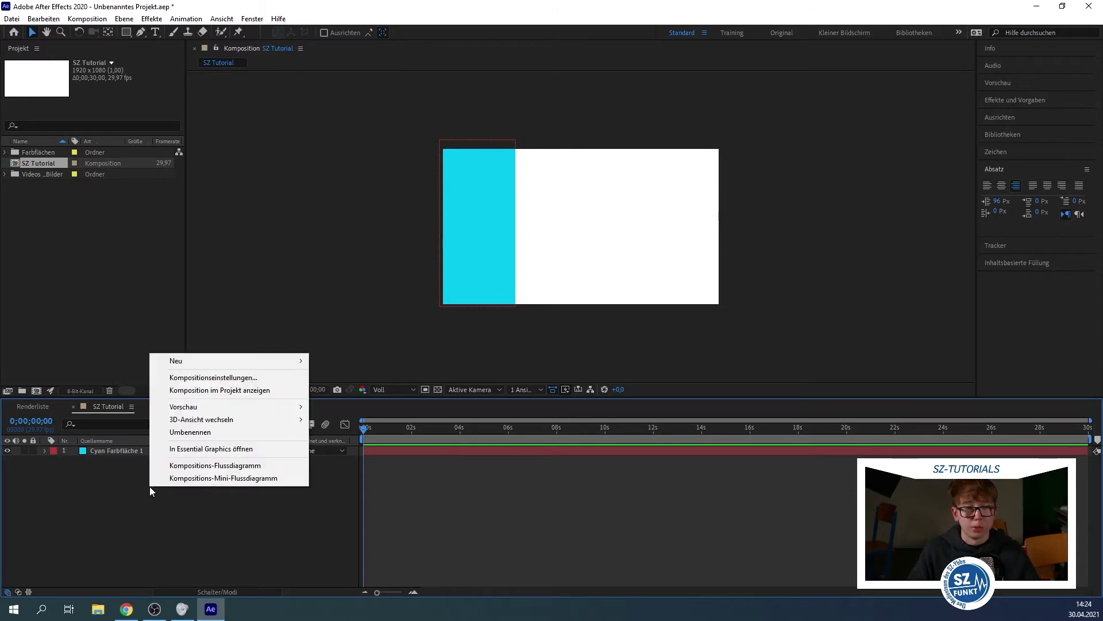
pyautogui.moveTo(256, 362)
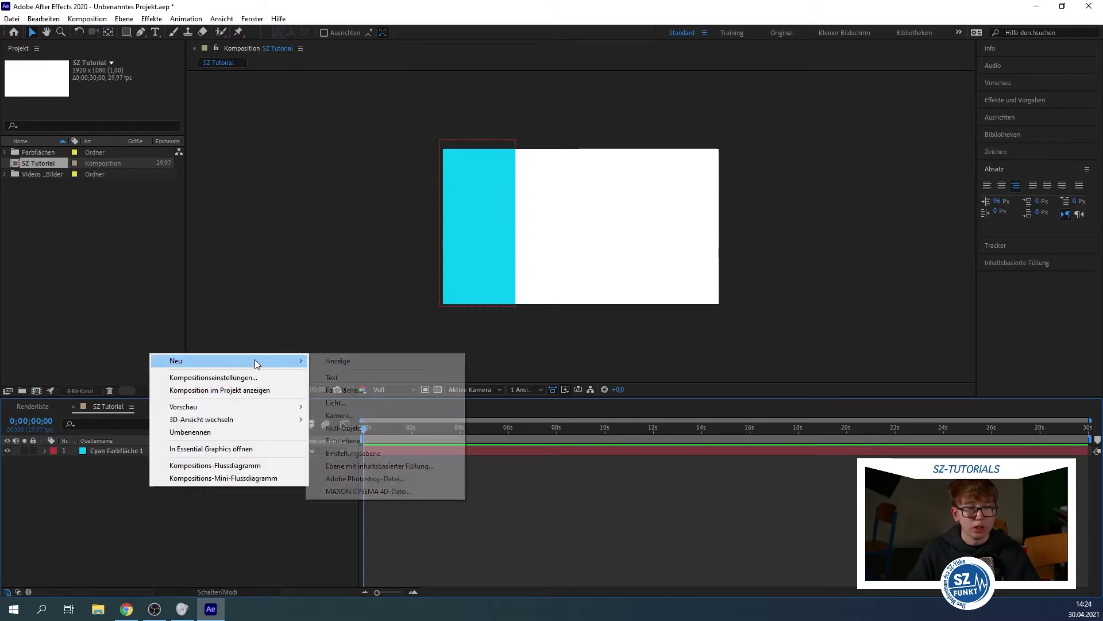
pyautogui.click(364, 378)
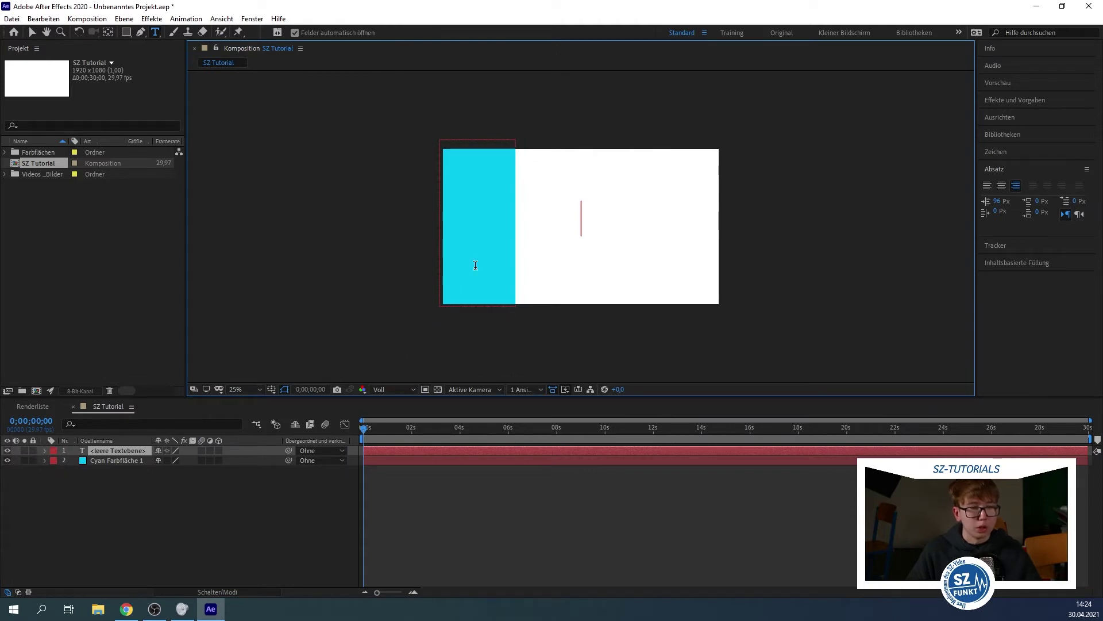
pyautogui.write('Hello ')
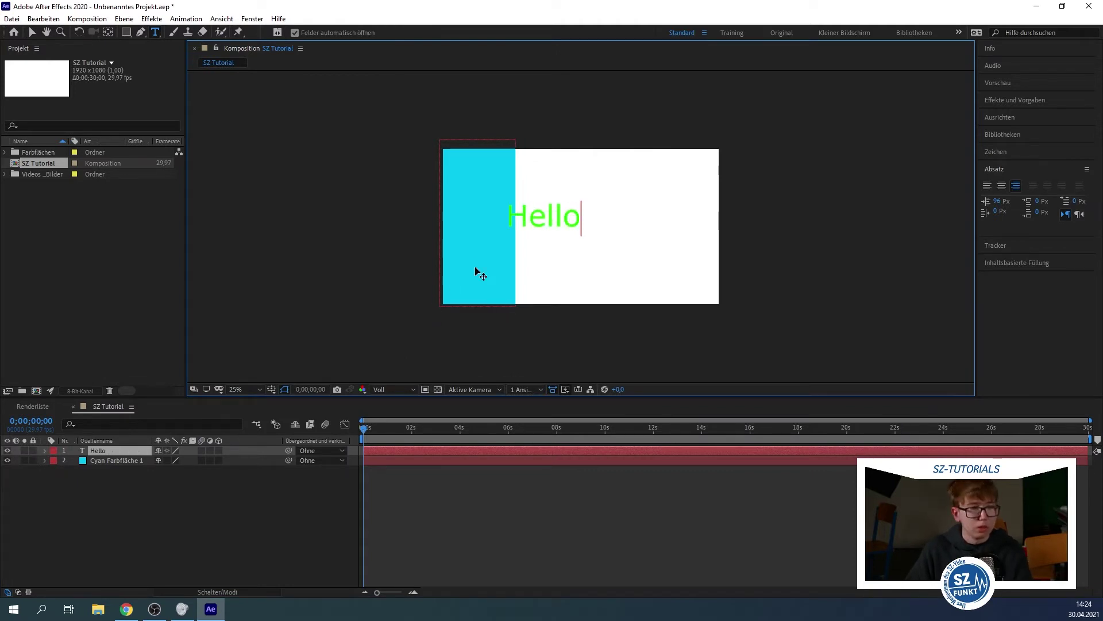
pyautogui.write('worls')
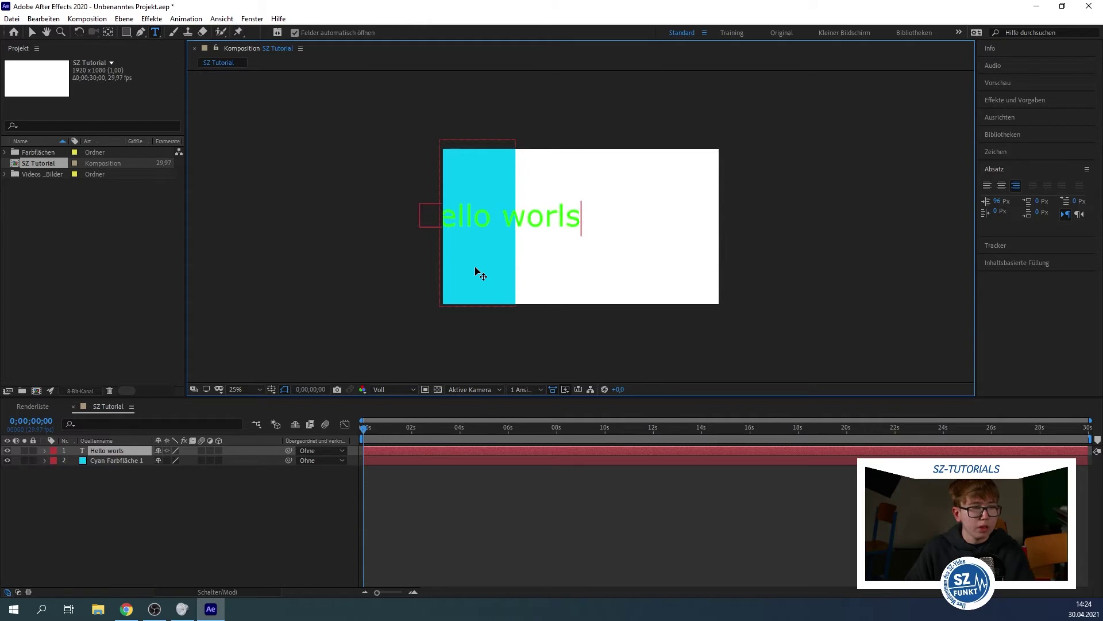
pyautogui.press('BackSpace')
pyautogui.write('d!')
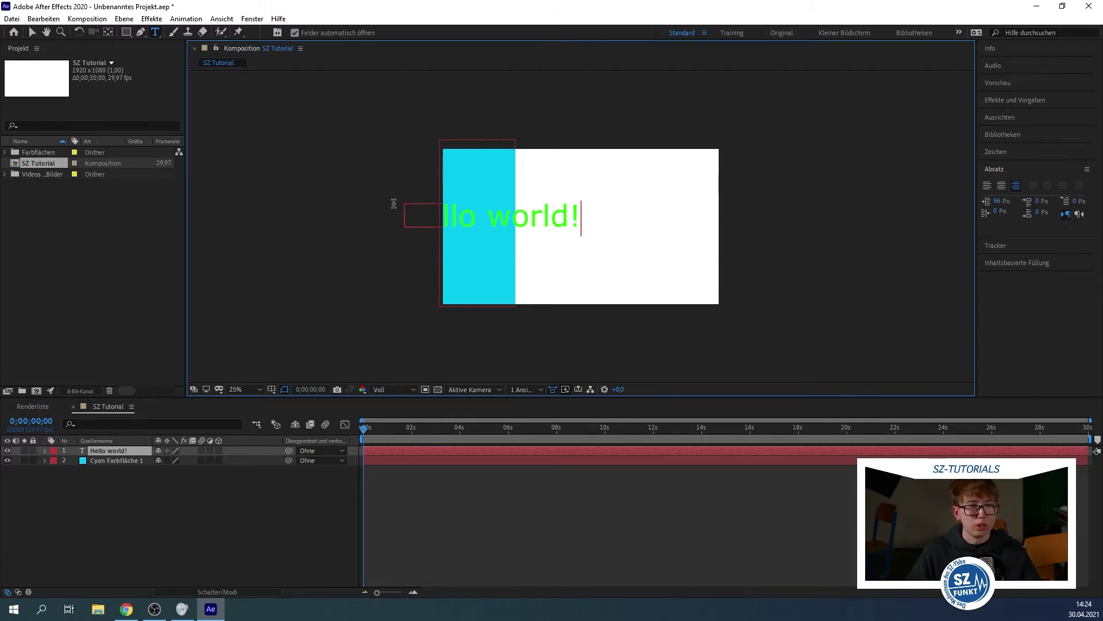
pyautogui.write('v')
pyautogui.press('BackSpace')
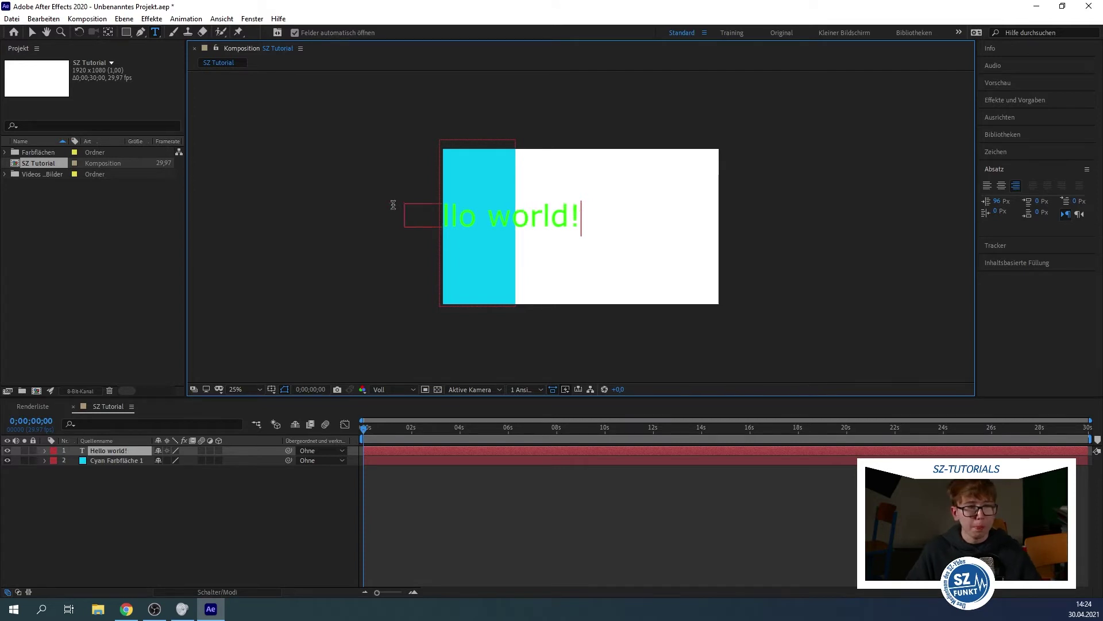
pyautogui.click(133, 524)
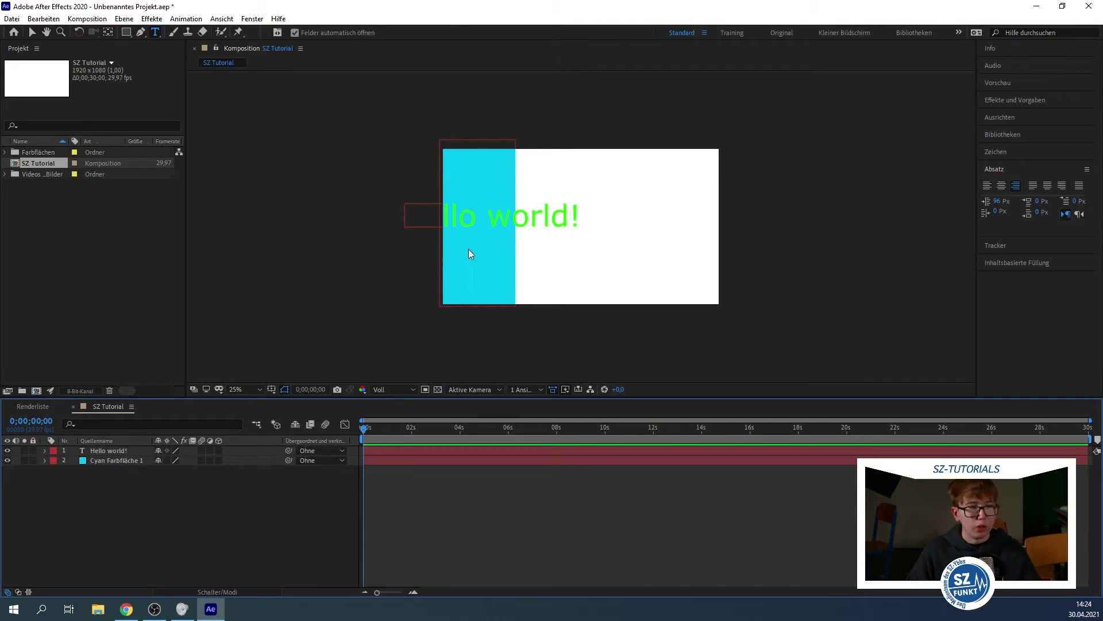
pyautogui.press('v')
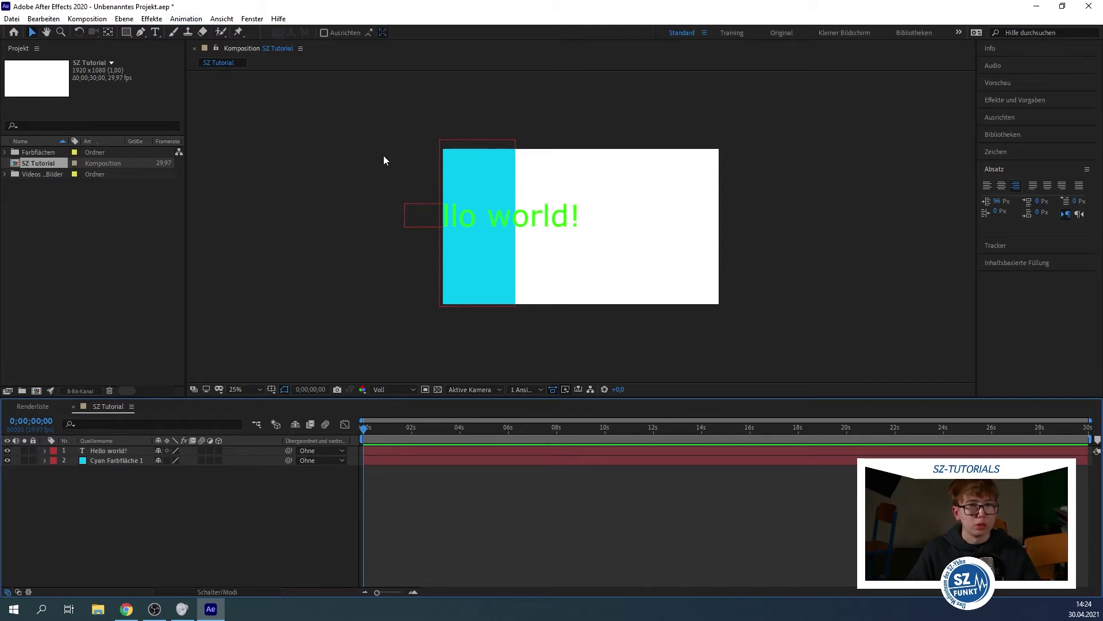
# Drag the Hello world! text into the frame and align it to the composition's horizontal and vertical centre.
pyautogui.click(528, 225)
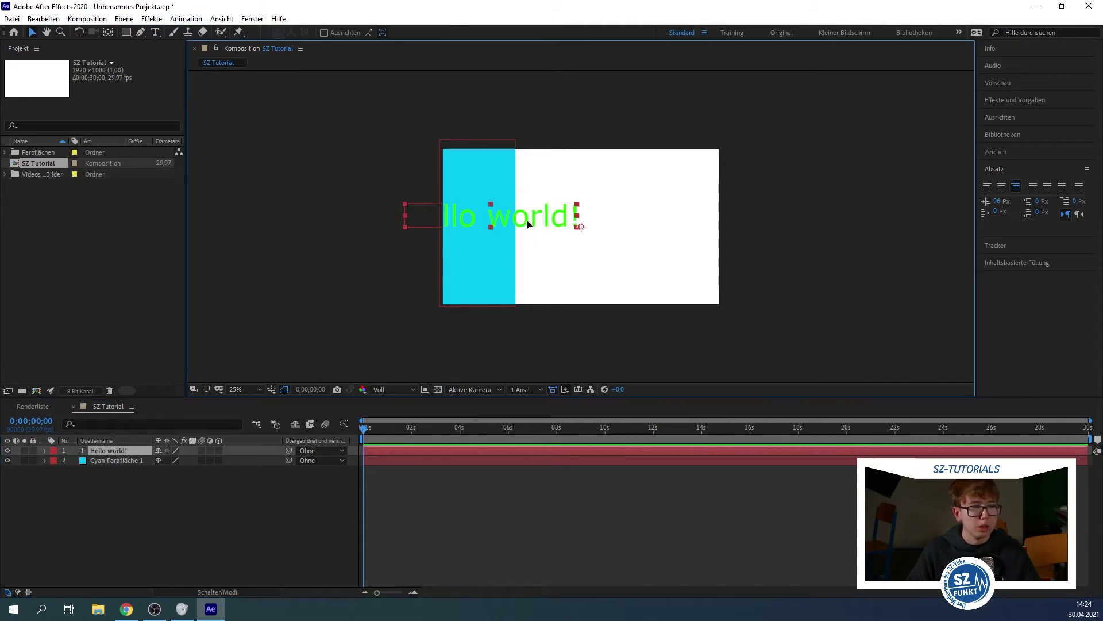
pyautogui.moveTo(528, 226)
pyautogui.mouseDown()
pyautogui.moveTo(586, 238)
pyautogui.moveTo(651, 219)
pyautogui.mouseUp()
pyautogui.moveTo(646, 191); pyautogui.dragTo(654, 183)
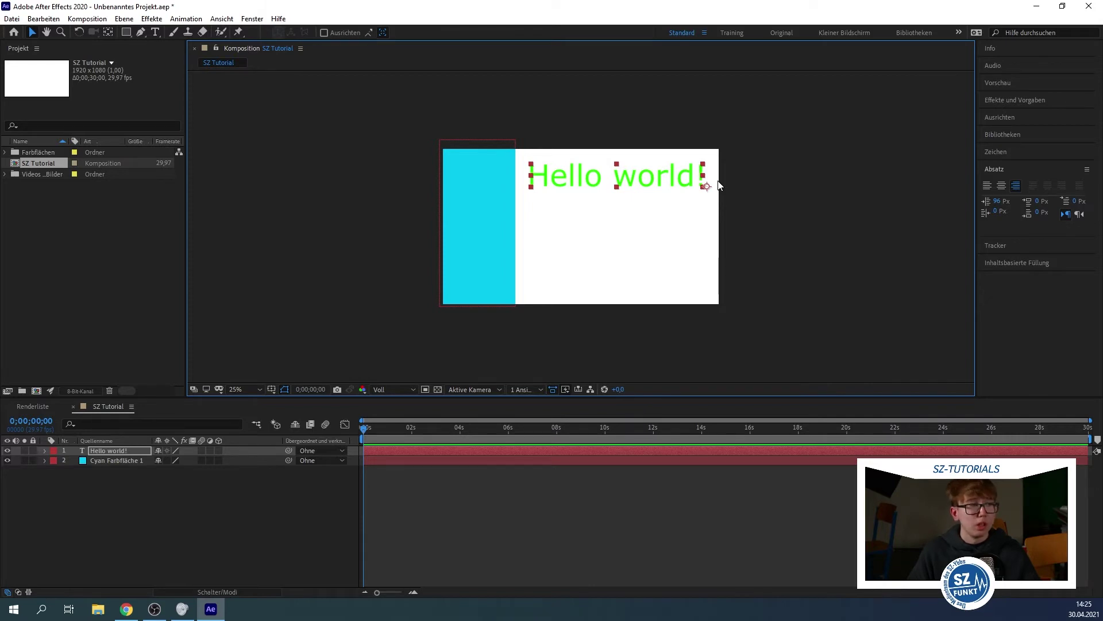
pyautogui.click(1015, 116)
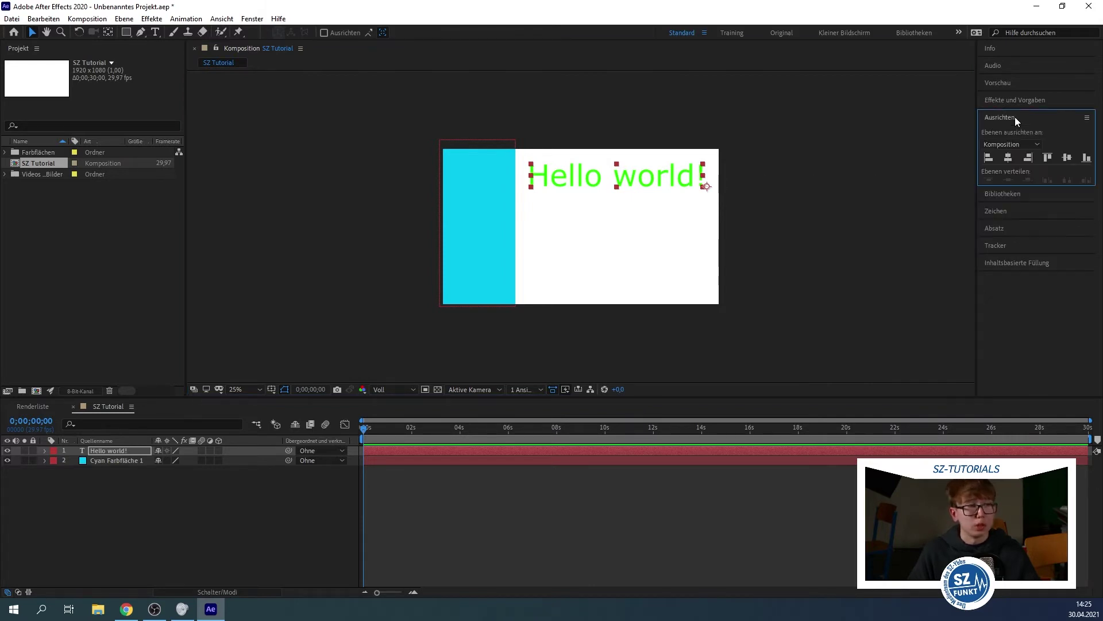
pyautogui.click(1009, 157)
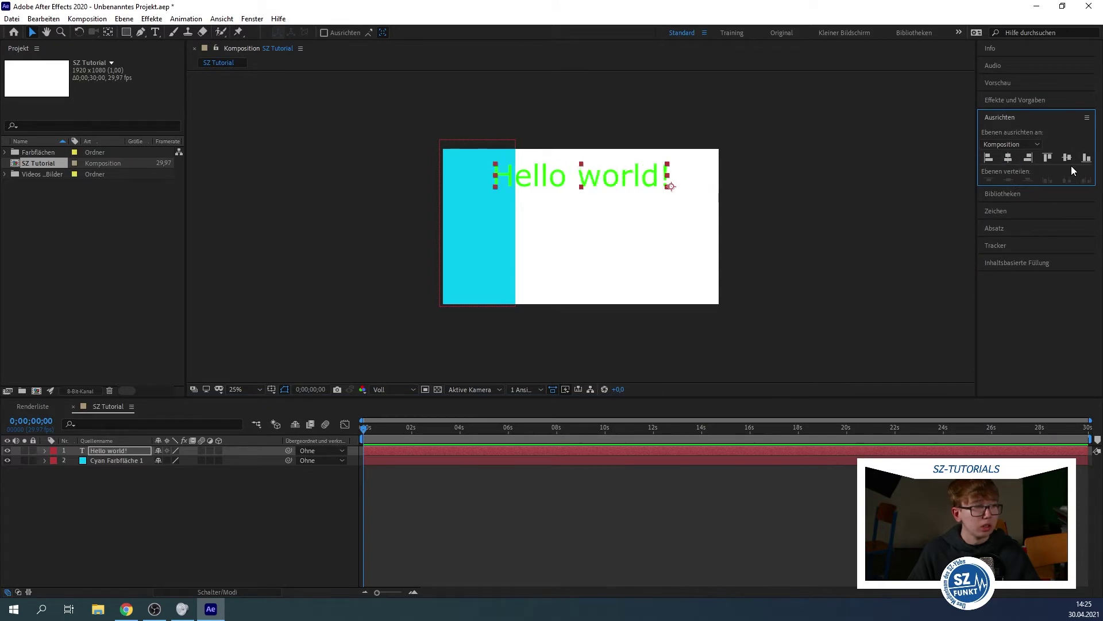
pyautogui.click(1067, 158)
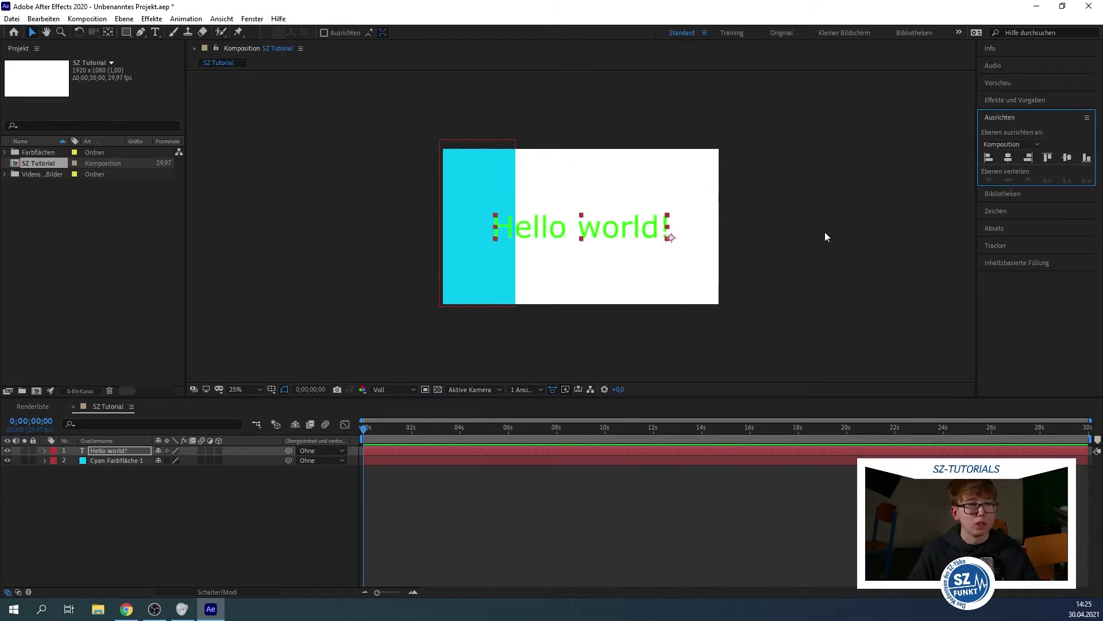
pyautogui.click(825, 181)
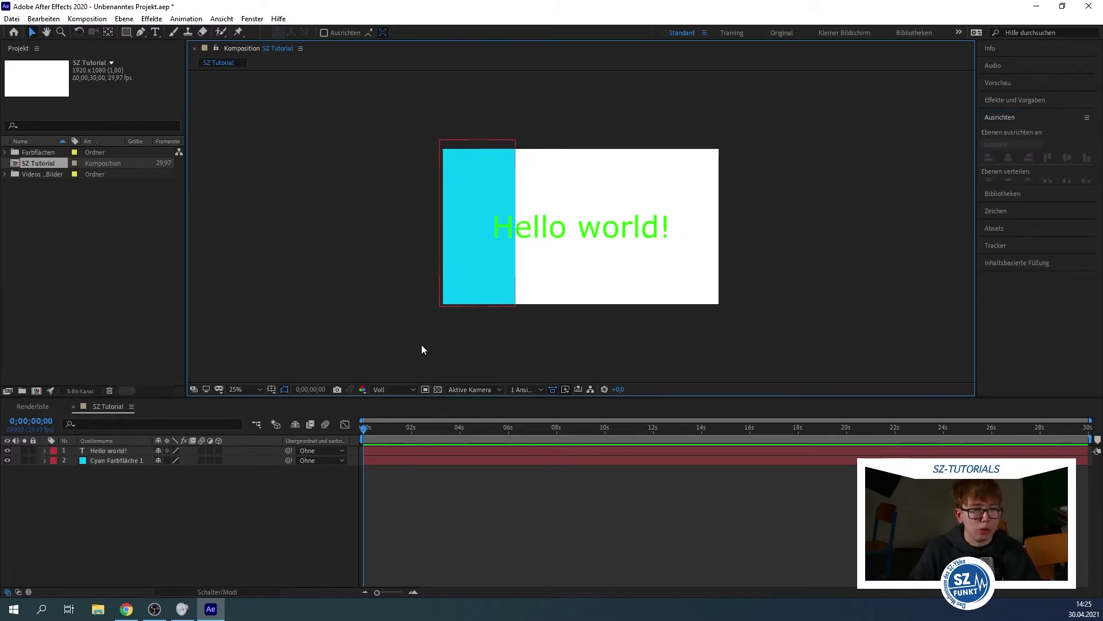
# Set the Hello world! text fill colour to red (FF2A00) in the Zeichen panel.
pyautogui.click(122, 452)
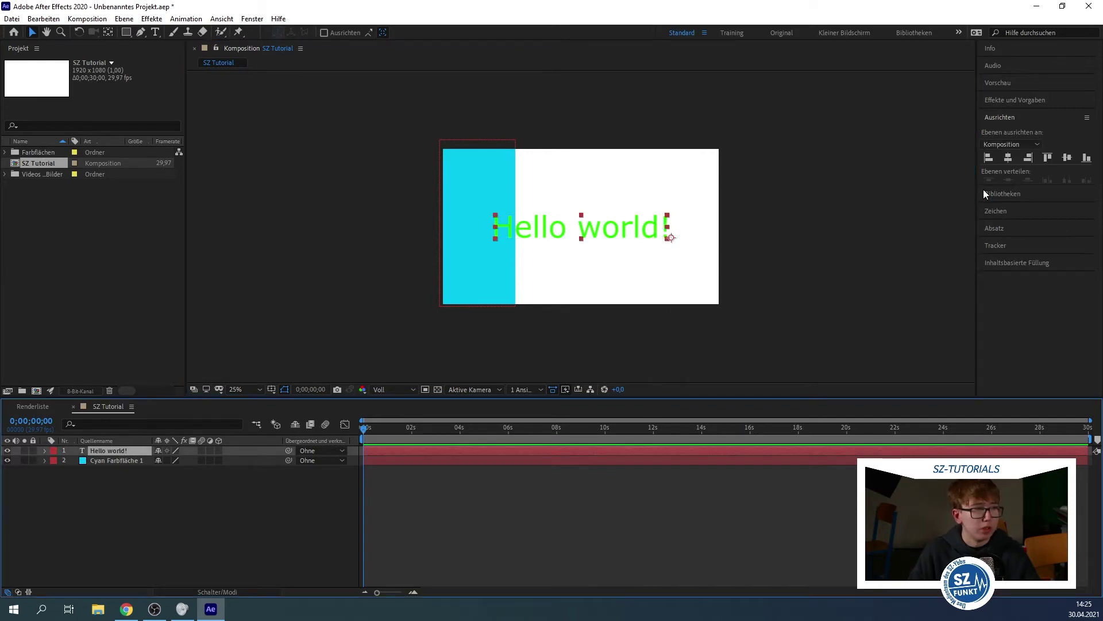
pyautogui.click(998, 211)
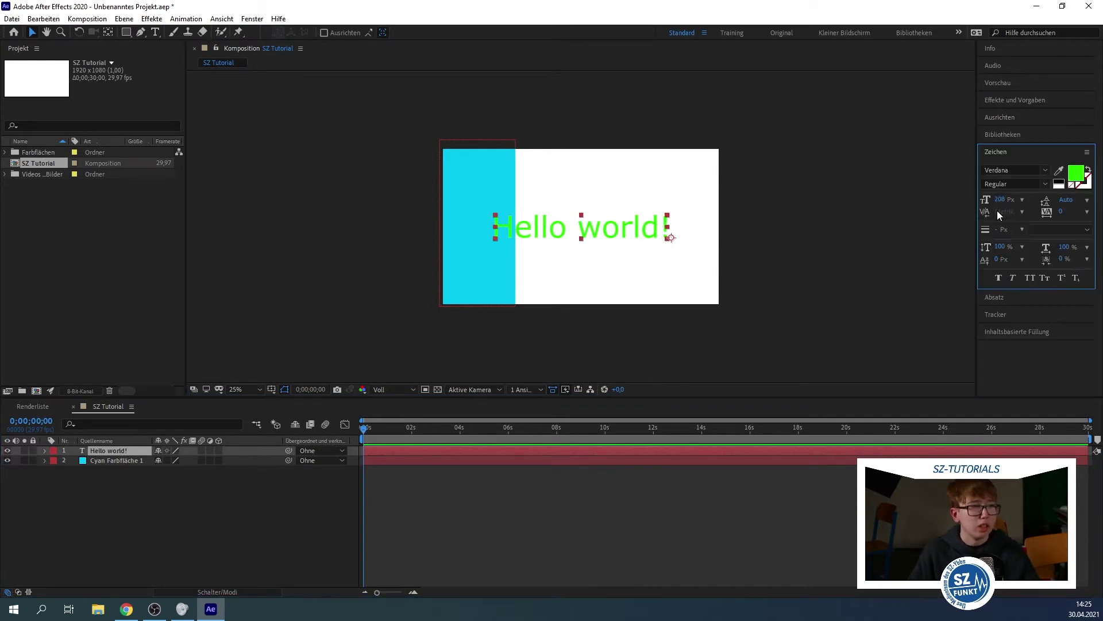
pyautogui.click(1076, 173)
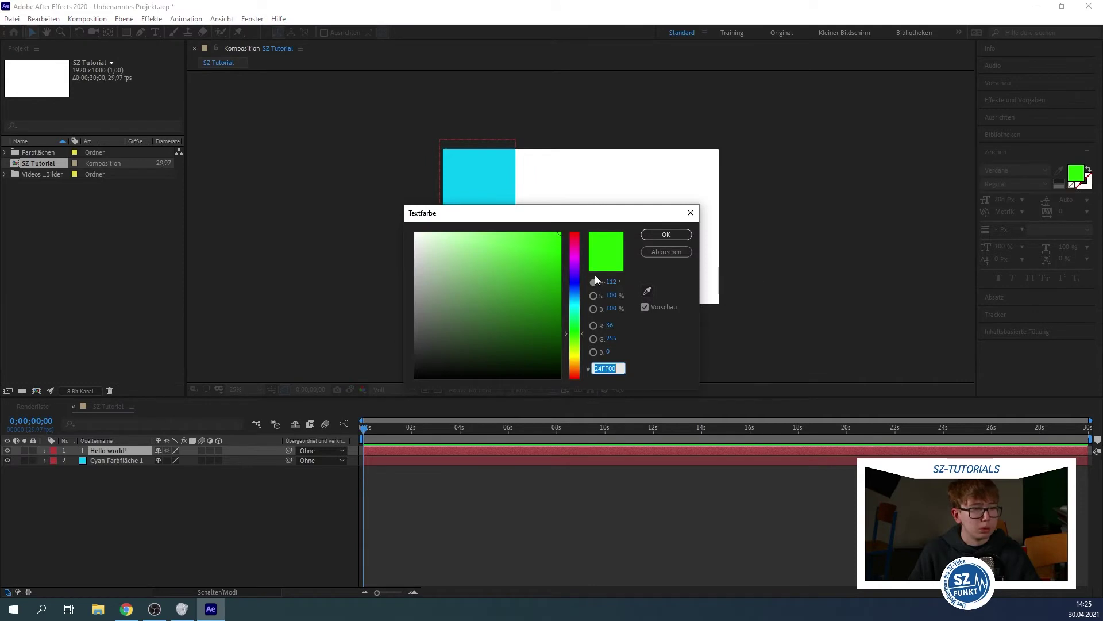
pyautogui.moveTo(575, 290); pyautogui.dragTo(576, 345)
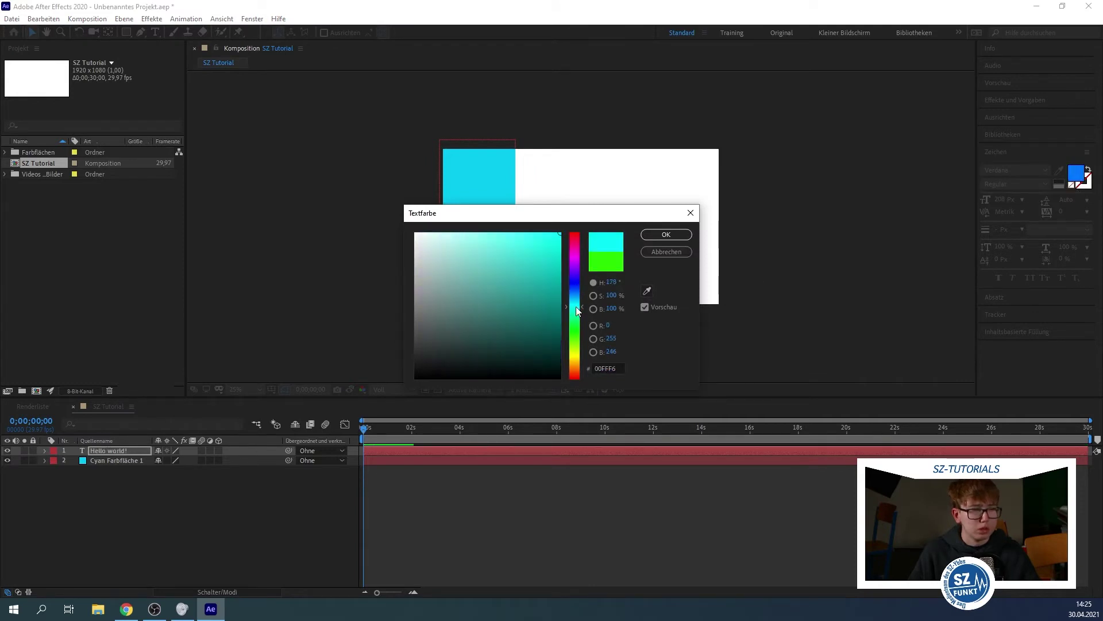
pyautogui.moveTo(576, 345); pyautogui.dragTo(576, 374)
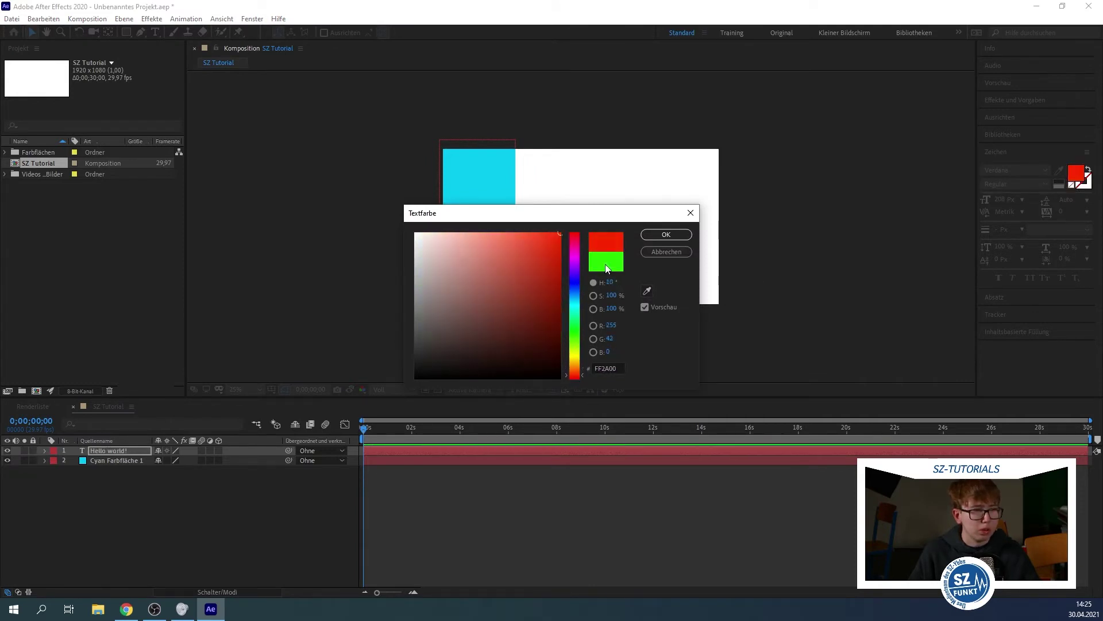
pyautogui.click(652, 238)
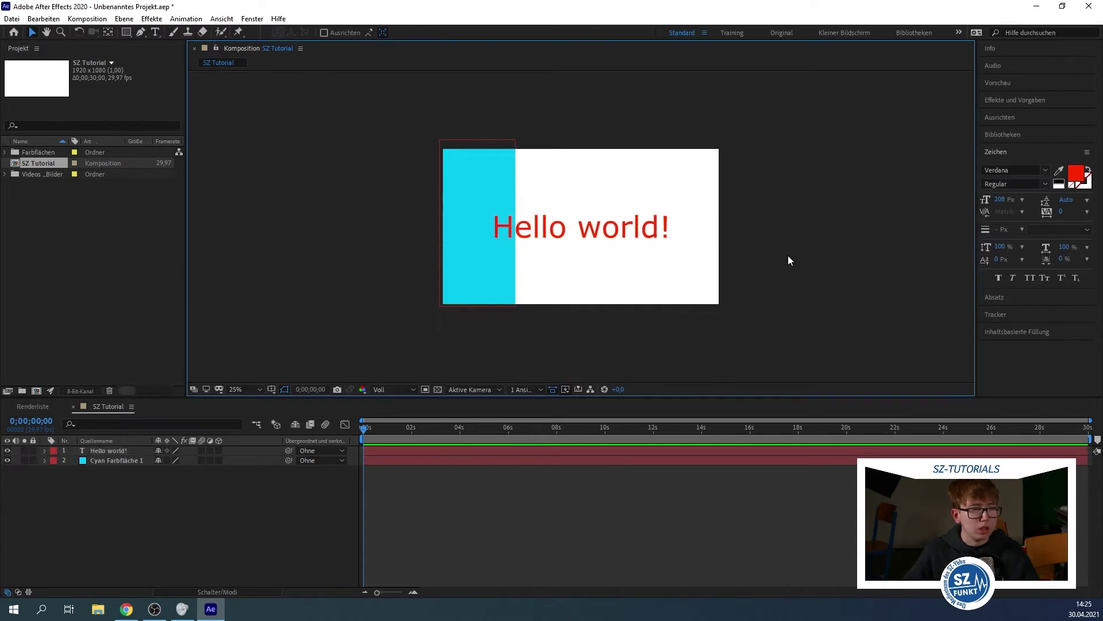
pyautogui.scroll(1, 615, 238)
pyautogui.scroll(-1, 611, 234)
pyautogui.scroll(1, 636, 226)
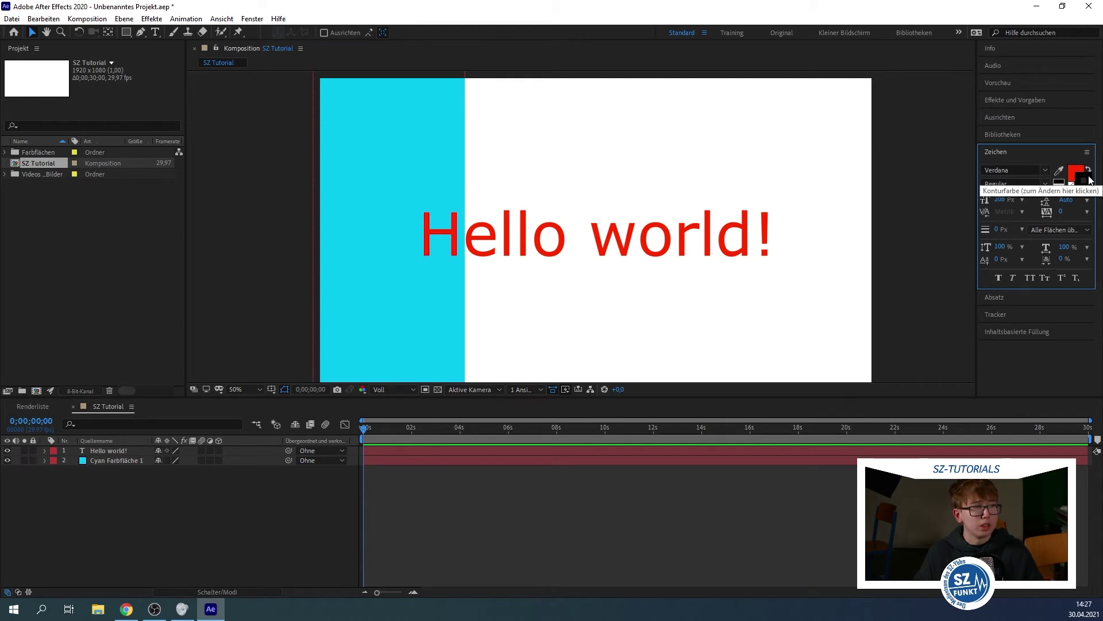
# Choose a blue outline colour and set the text stroke width to 10 px.
pyautogui.click(1091, 183)
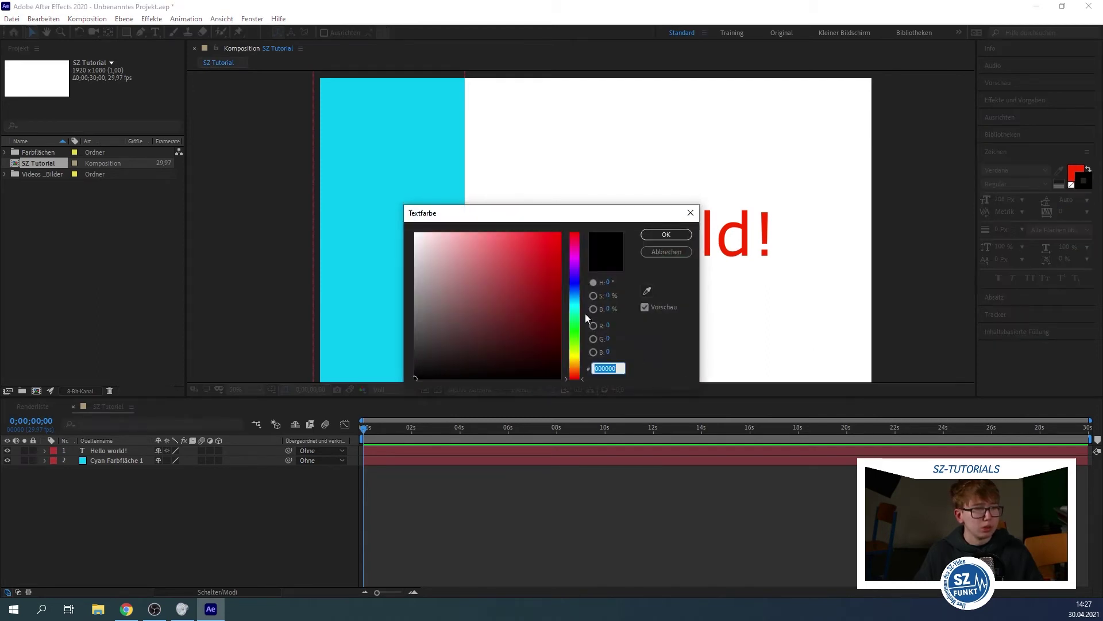
pyautogui.click(575, 282)
pyautogui.moveTo(535, 275); pyautogui.dragTo(560, 234)
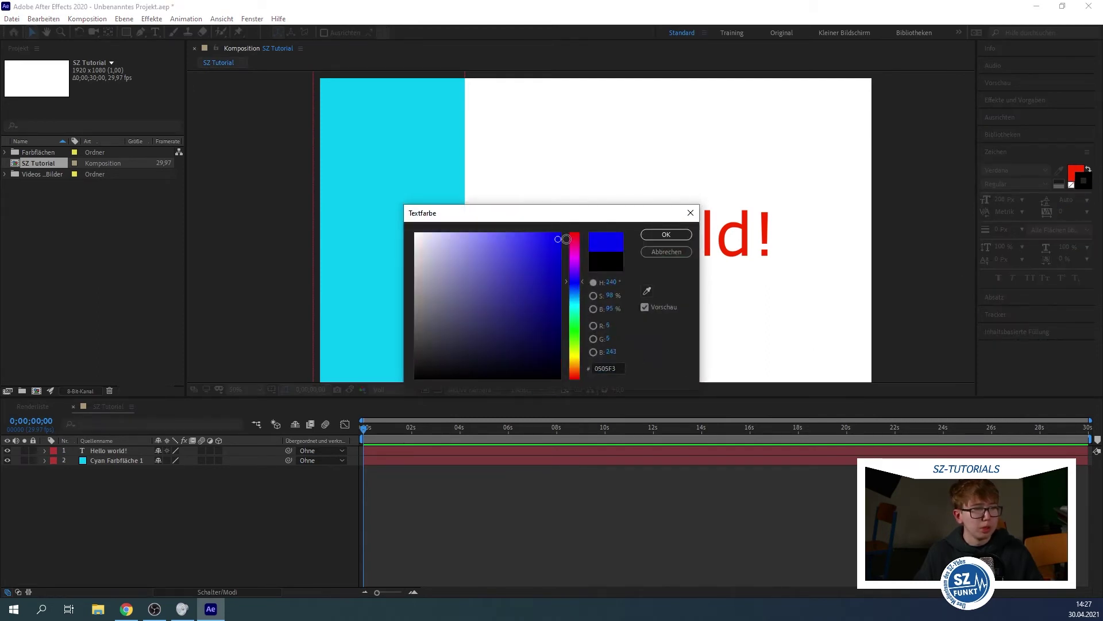
pyautogui.click(664, 235)
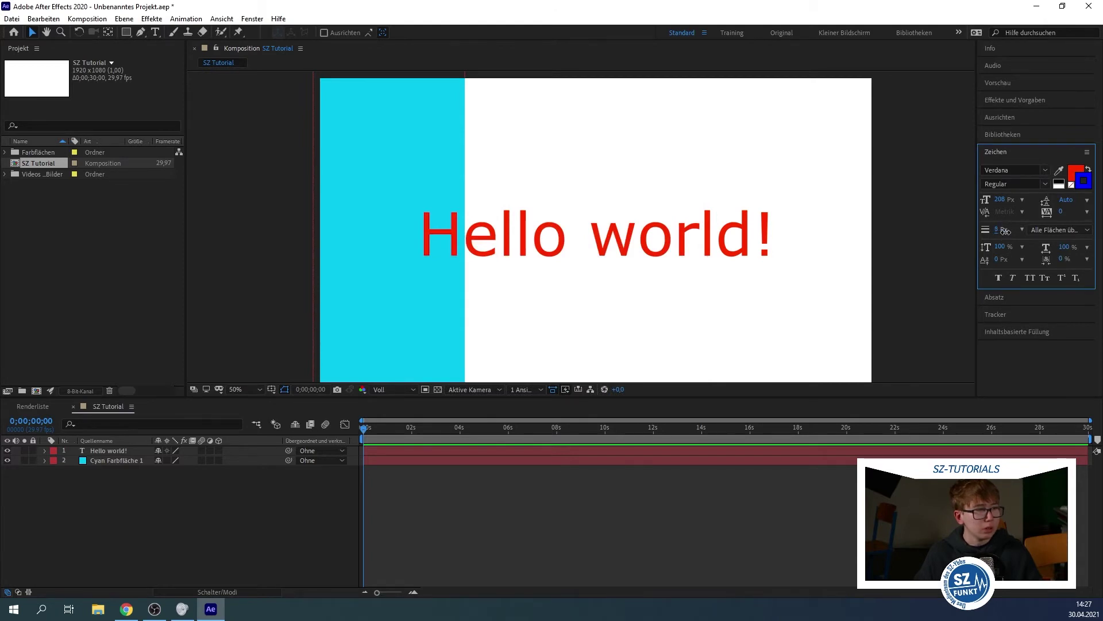
pyautogui.click(115, 451)
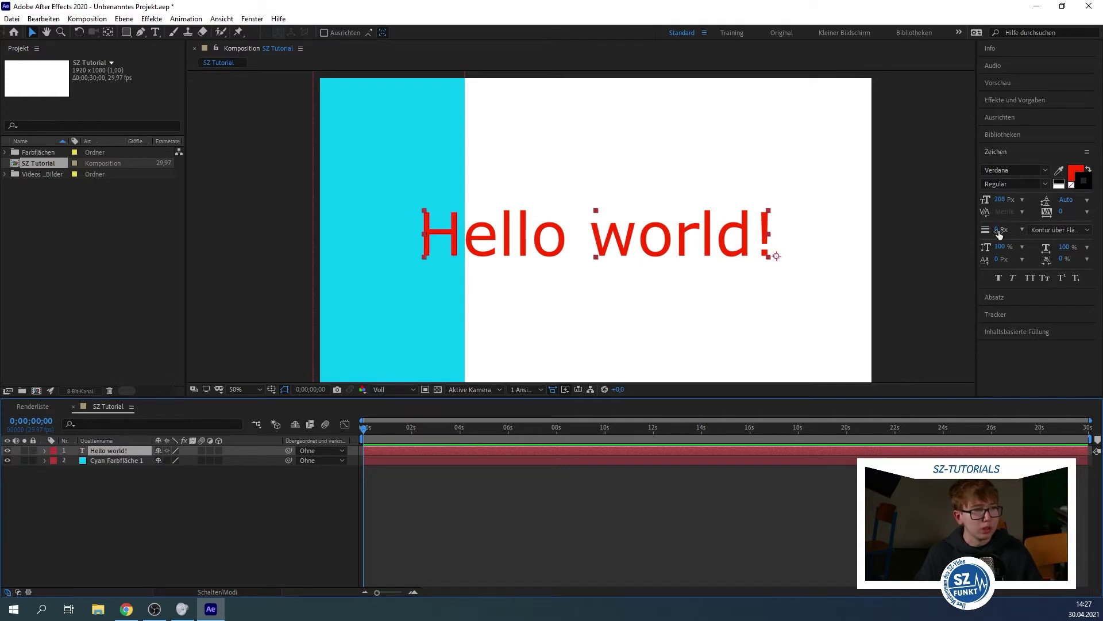
pyautogui.moveTo(995, 230); pyautogui.dragTo(1004, 230)
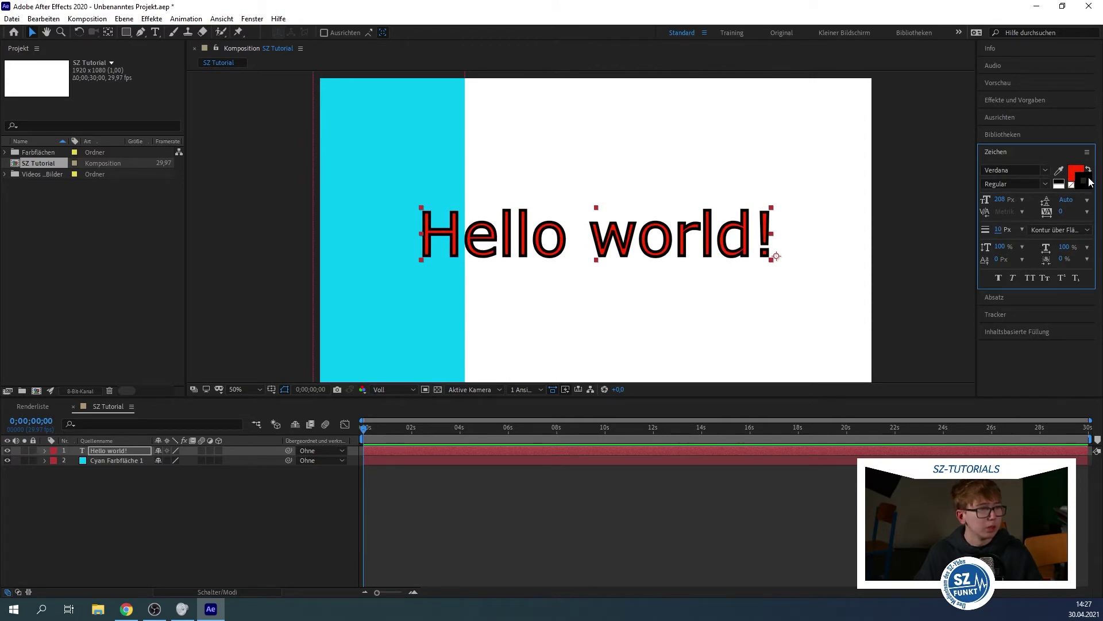
# Reapply fully saturated blue 0012FF as the text outline colour.
pyautogui.click(1088, 181)
pyautogui.click(575, 282)
pyautogui.click(560, 233)
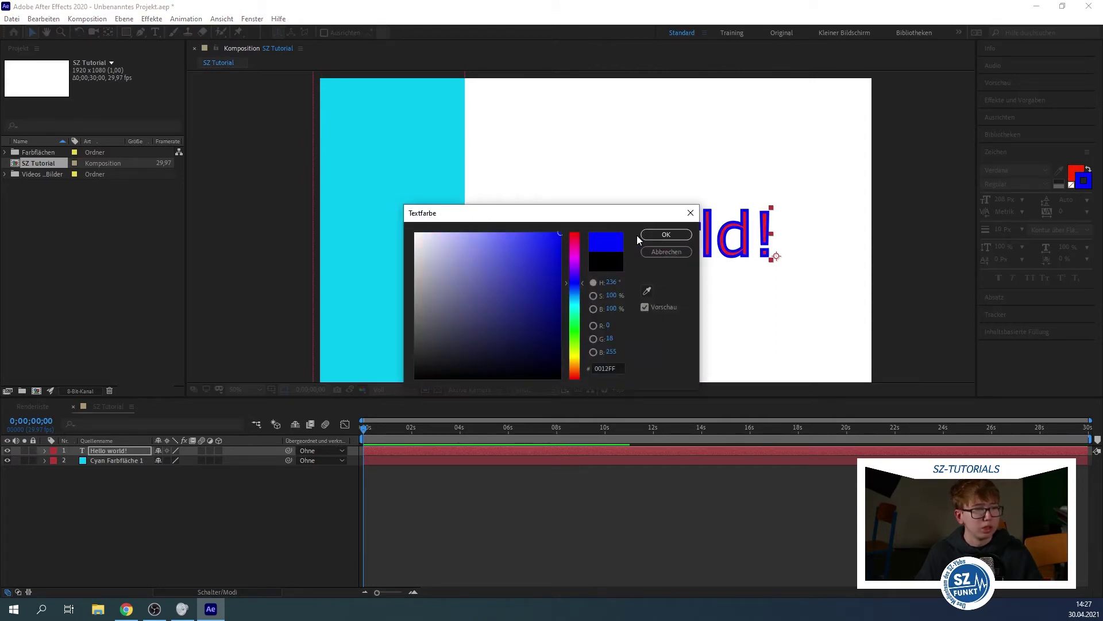
pyautogui.click(666, 235)
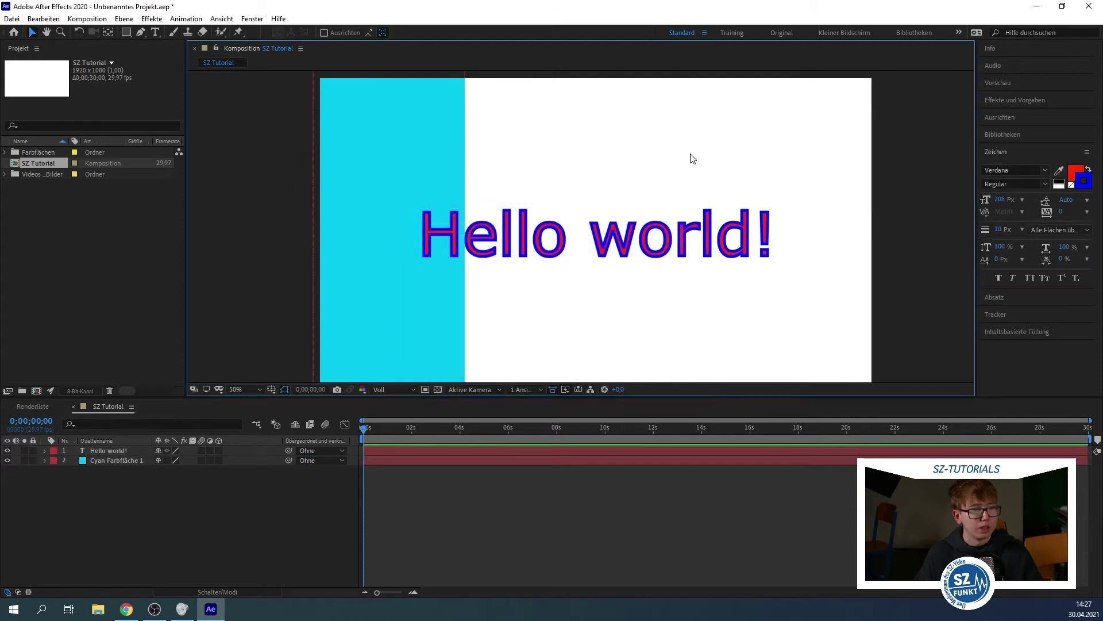
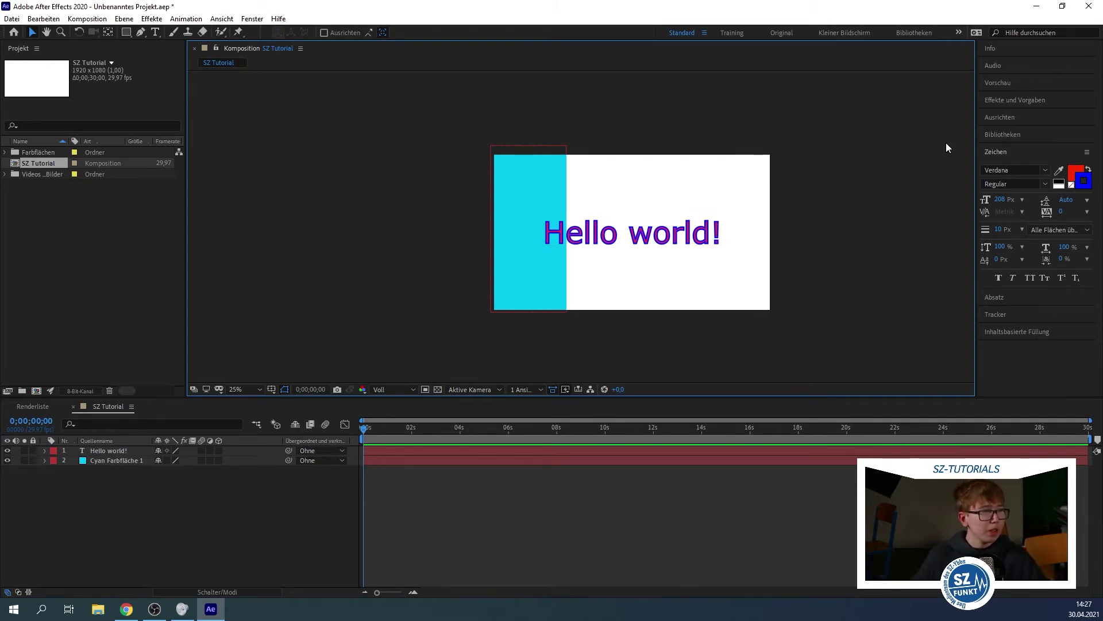
# Expand the Hello world! layer's Text and Transform properties and centre it vertically, giving Position 993,3, 563,6.
pyautogui.click(637, 233)
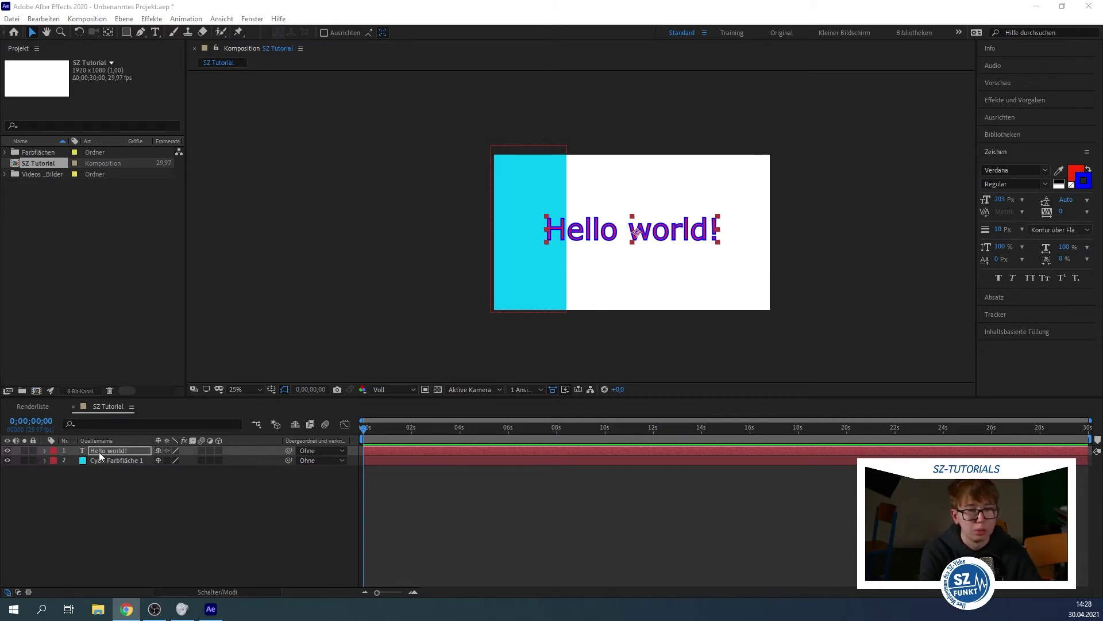
pyautogui.click(42, 453)
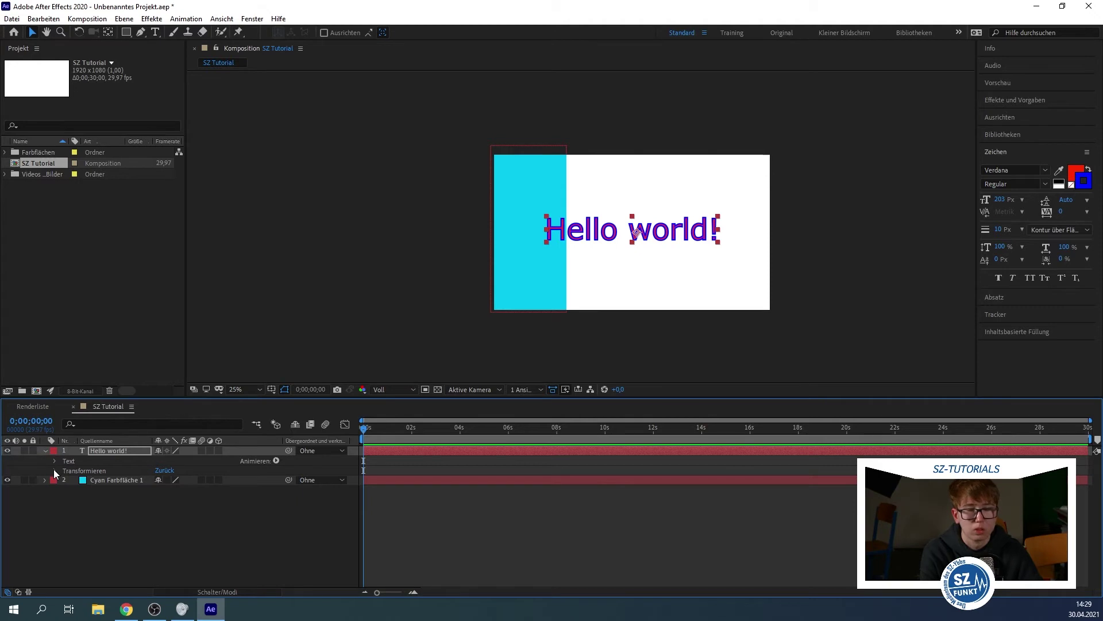
pyautogui.click(54, 472)
pyautogui.click(56, 461)
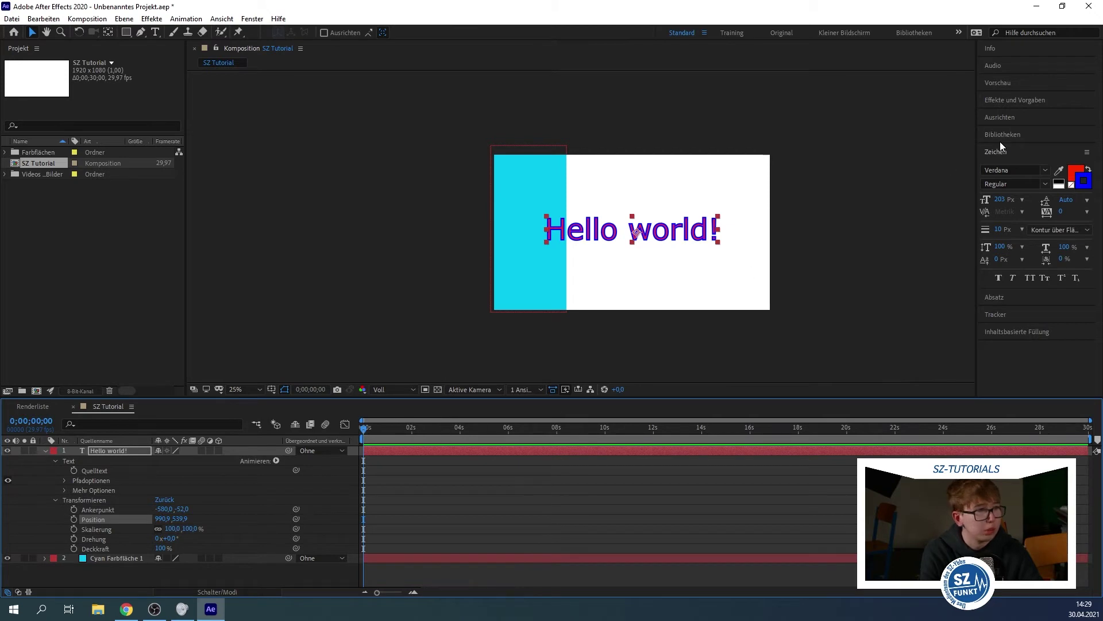
pyautogui.click(1000, 117)
pyautogui.click(1066, 157)
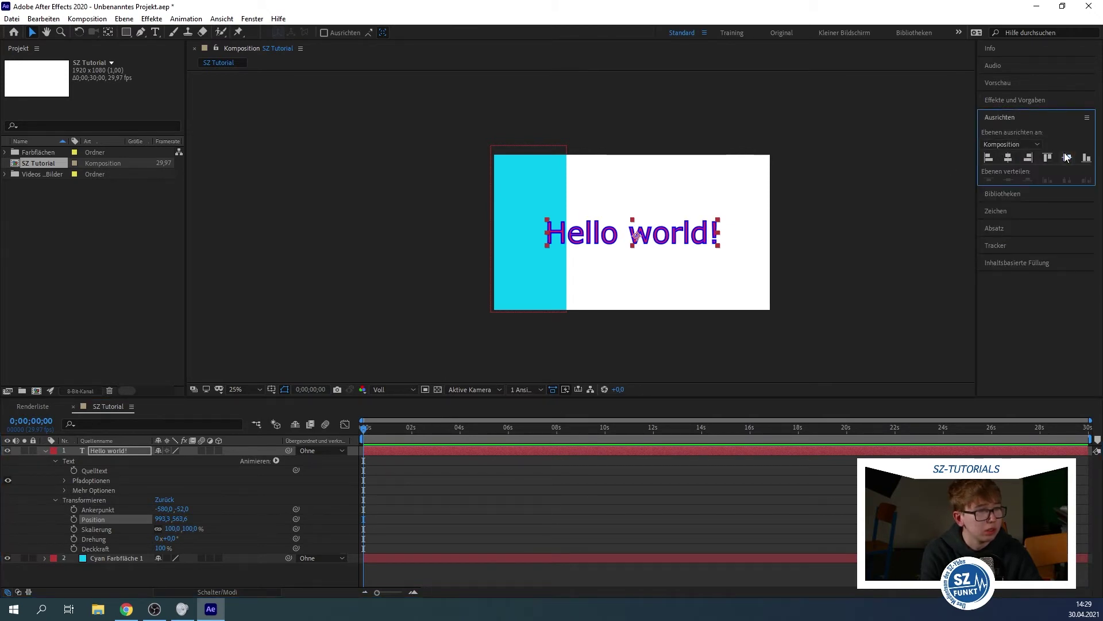
pyautogui.click(439, 434)
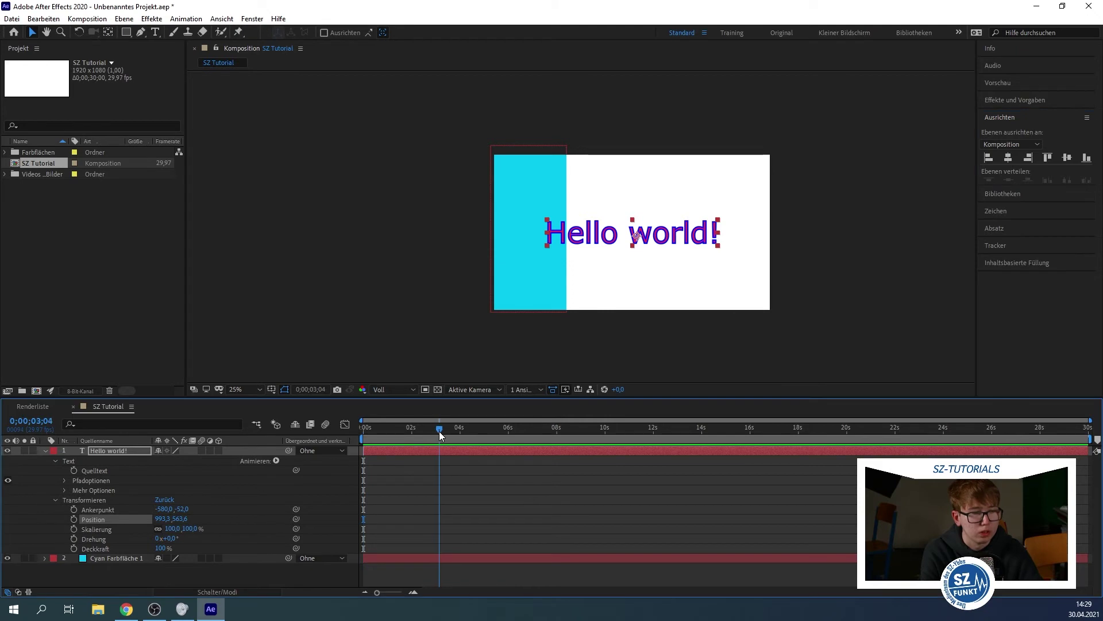
# Keyframe Position centred at 0;00;03;04 and off the left edge at X -709.7 at 0s.
pyautogui.click(73, 519)
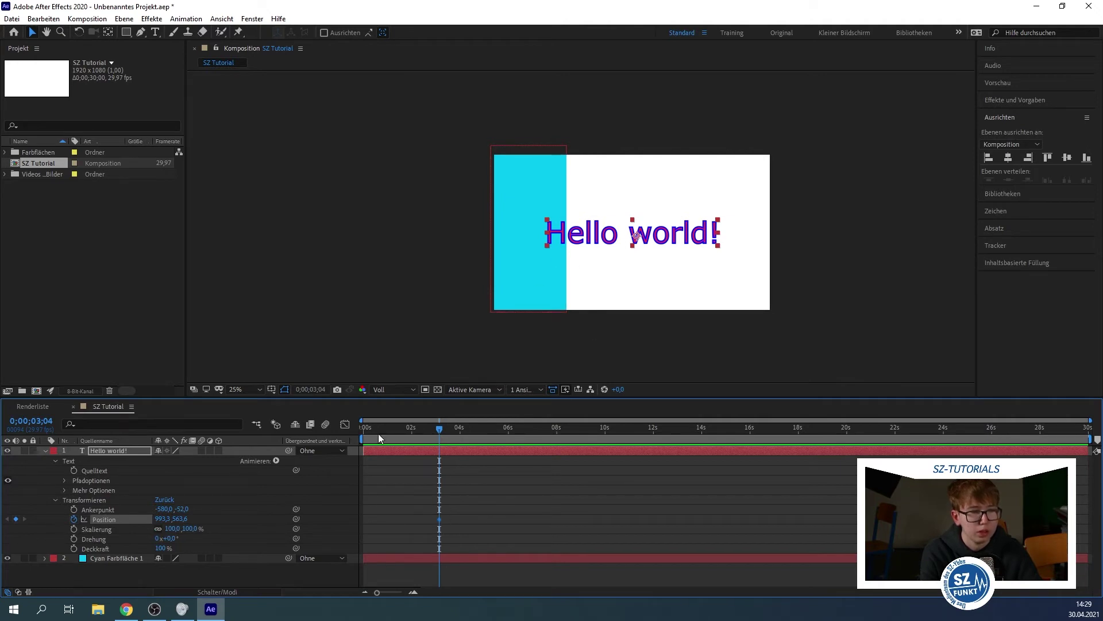
pyautogui.moveTo(395, 430); pyautogui.dragTo(356, 430)
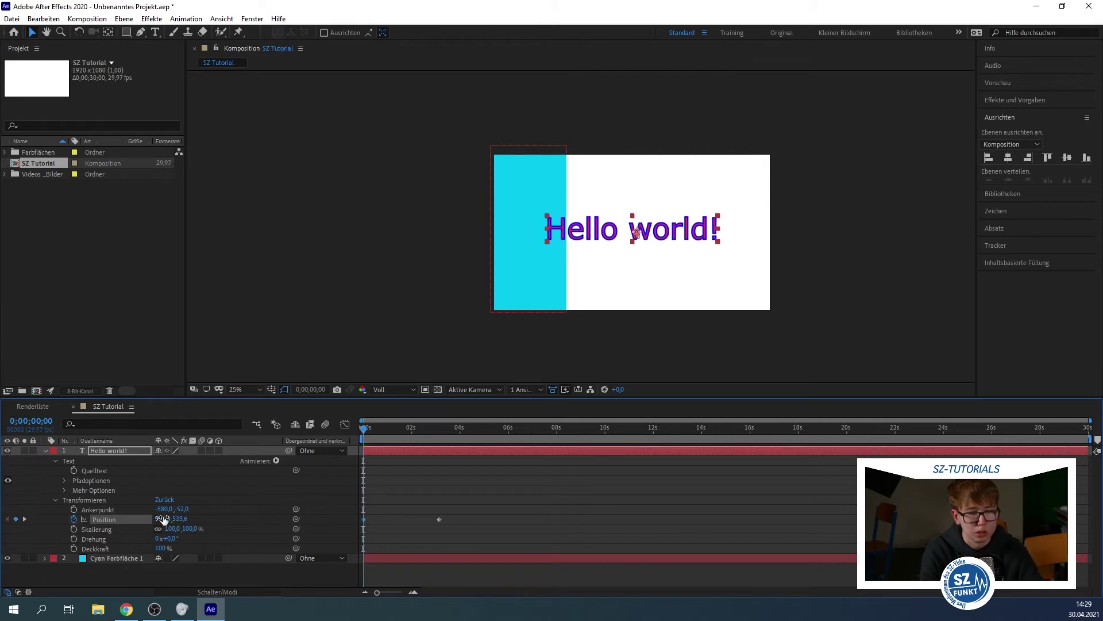
pyautogui.moveTo(164, 521); pyautogui.dragTo(86, 521)
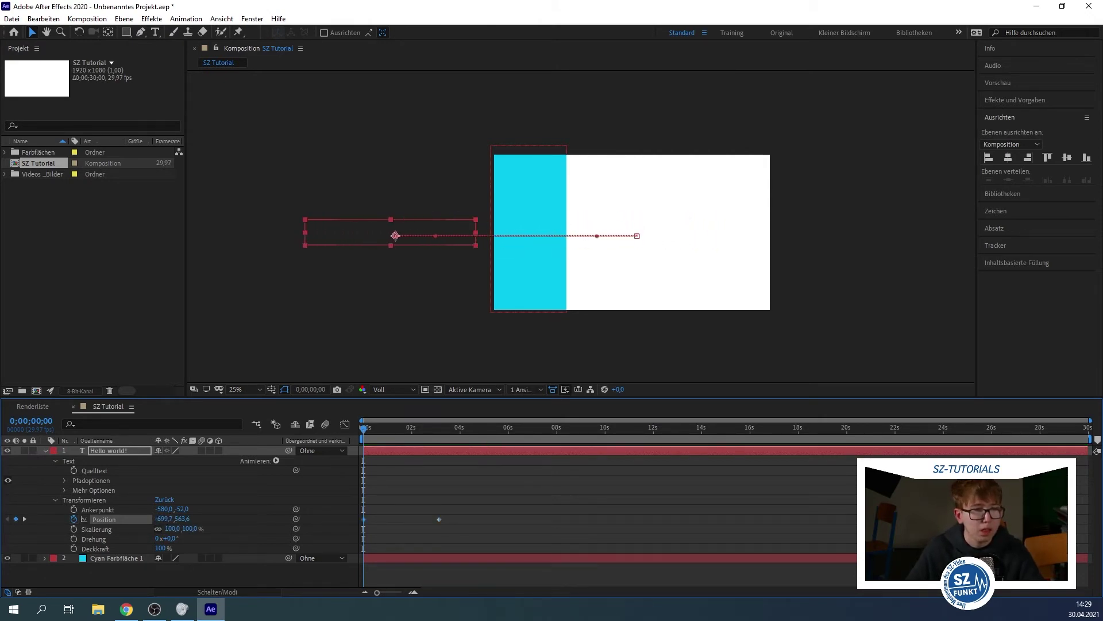
# Scrub and preview the Hello world! slide-in animation a couple of times.
pyautogui.moveTo(363, 429)
pyautogui.mouseDown()
pyautogui.moveTo(437, 431)
pyautogui.moveTo(354, 433)
pyautogui.mouseUp()
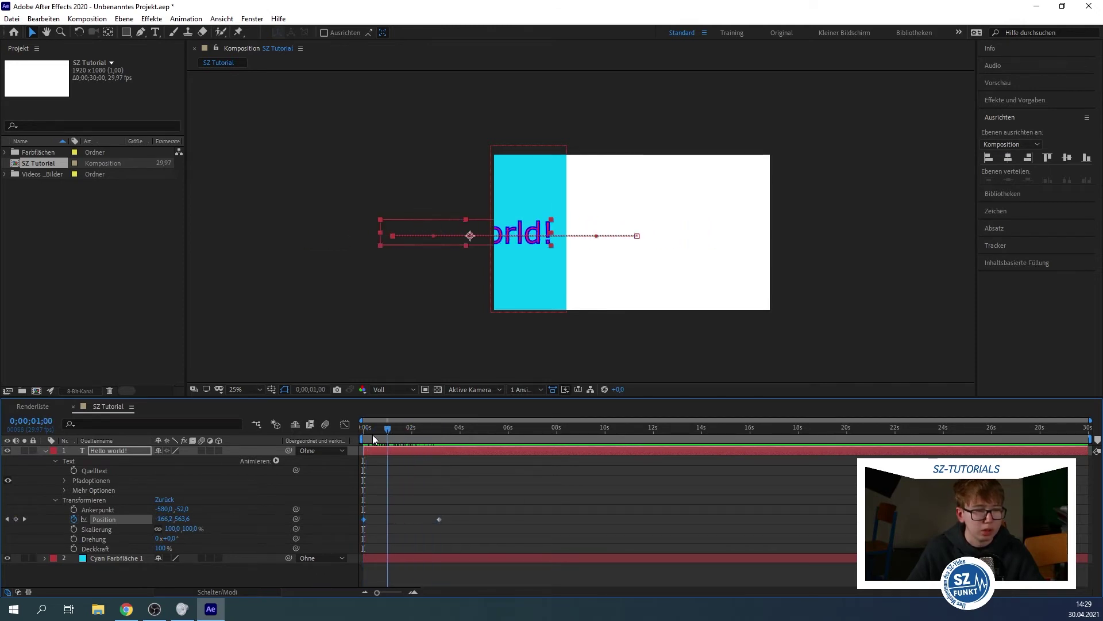
pyautogui.press('space')
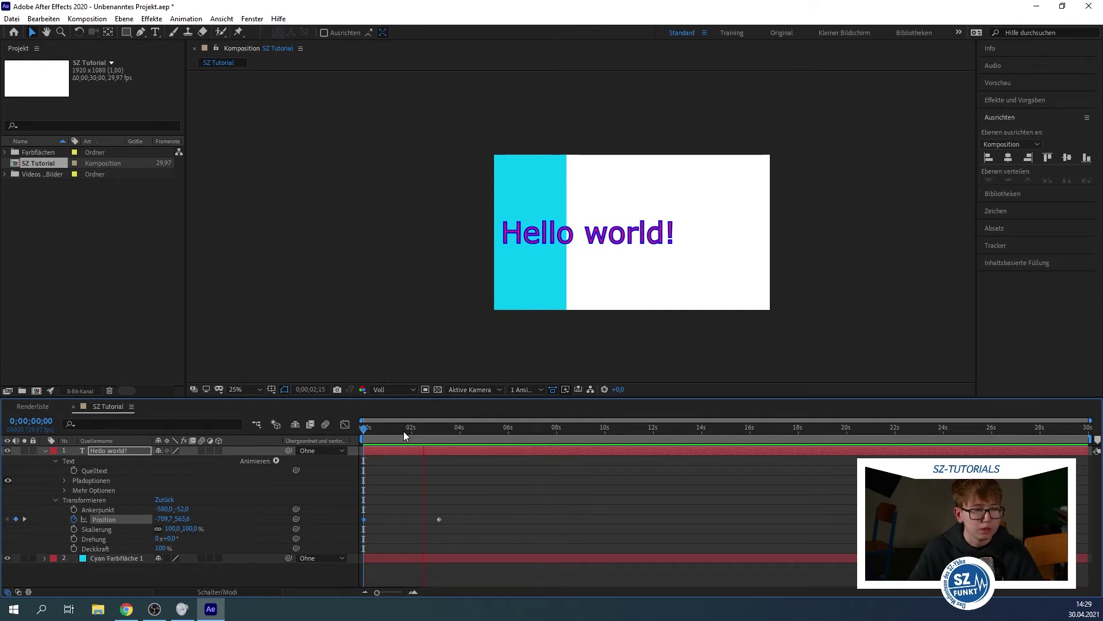
pyautogui.press('space')
pyautogui.click(869, 270)
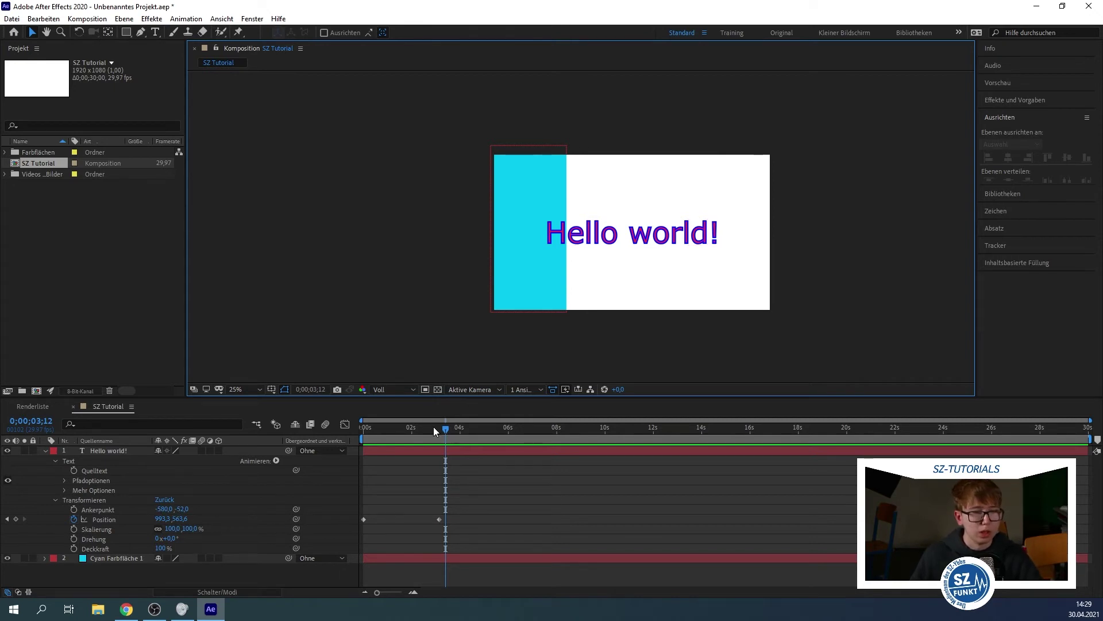
pyautogui.moveTo(434, 427); pyautogui.dragTo(408, 430)
pyautogui.press('space')
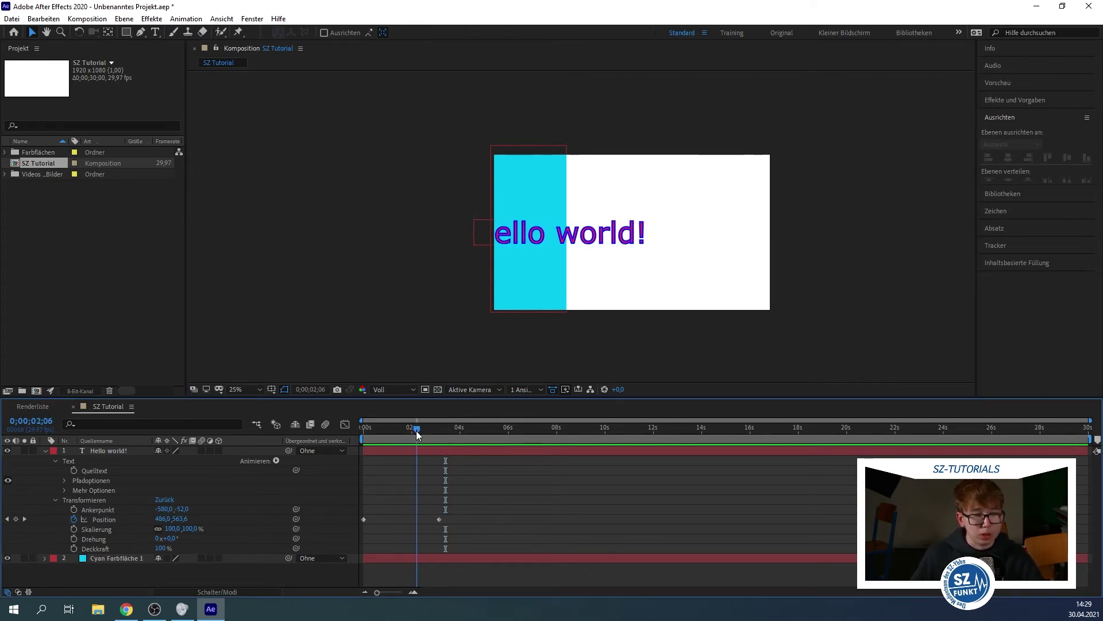
pyautogui.press('space')
pyautogui.moveTo(407, 439); pyautogui.dragTo(454, 438)
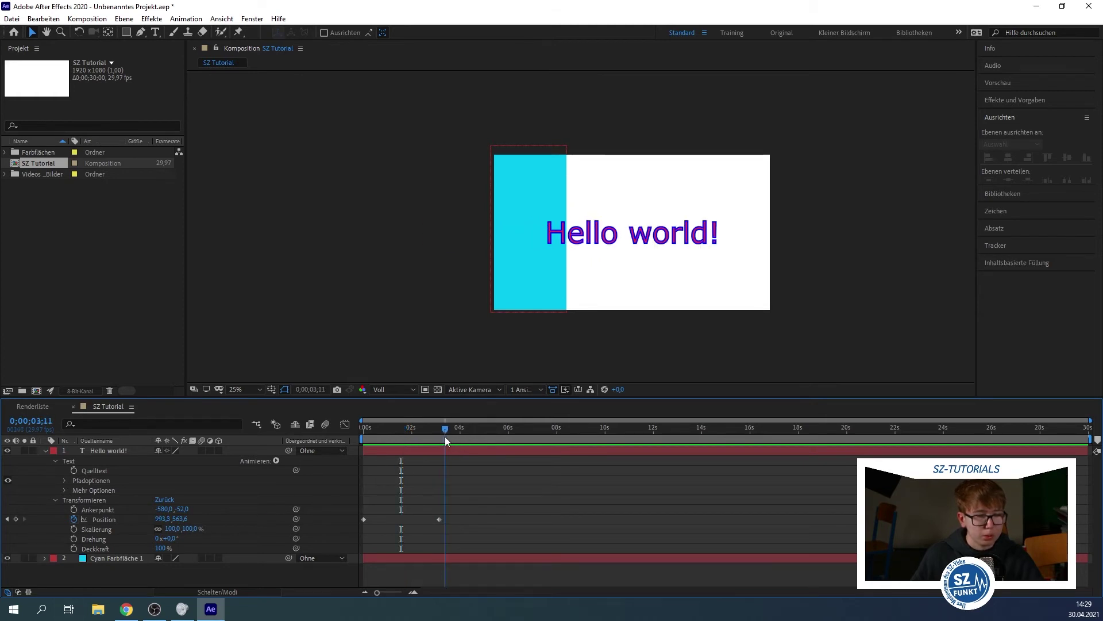
# Keyframe the text's Opacity, lowering it to about 42% at 0;00;01;25, and preview from the start.
pyautogui.click(74, 548)
pyautogui.moveTo(467, 429); pyautogui.dragTo(462, 431)
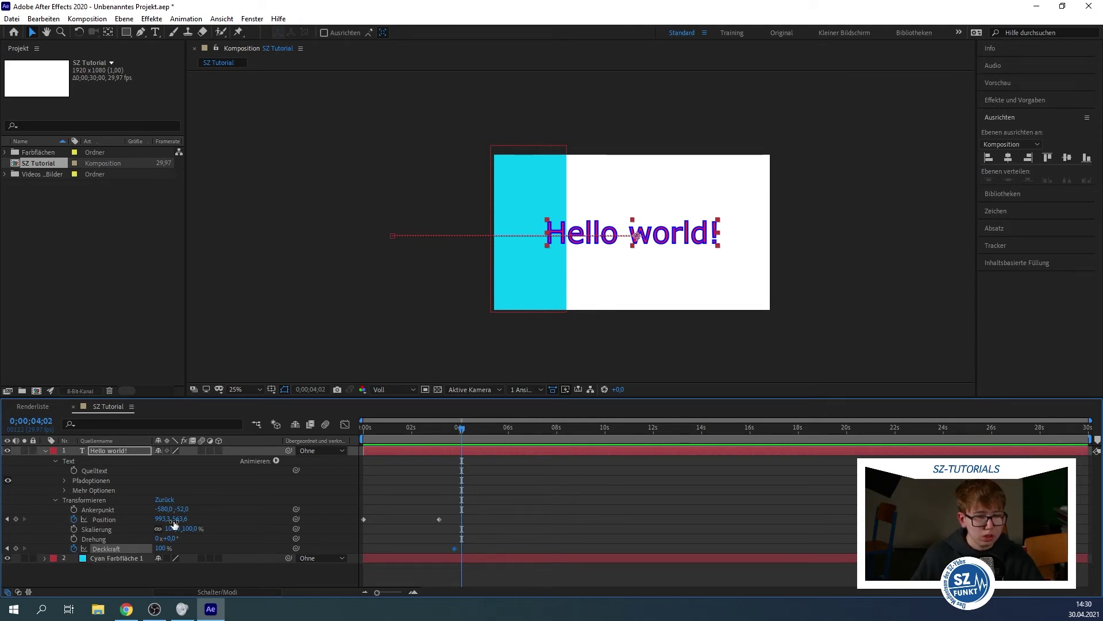
pyautogui.moveTo(174, 534); pyautogui.dragTo(436, 474)
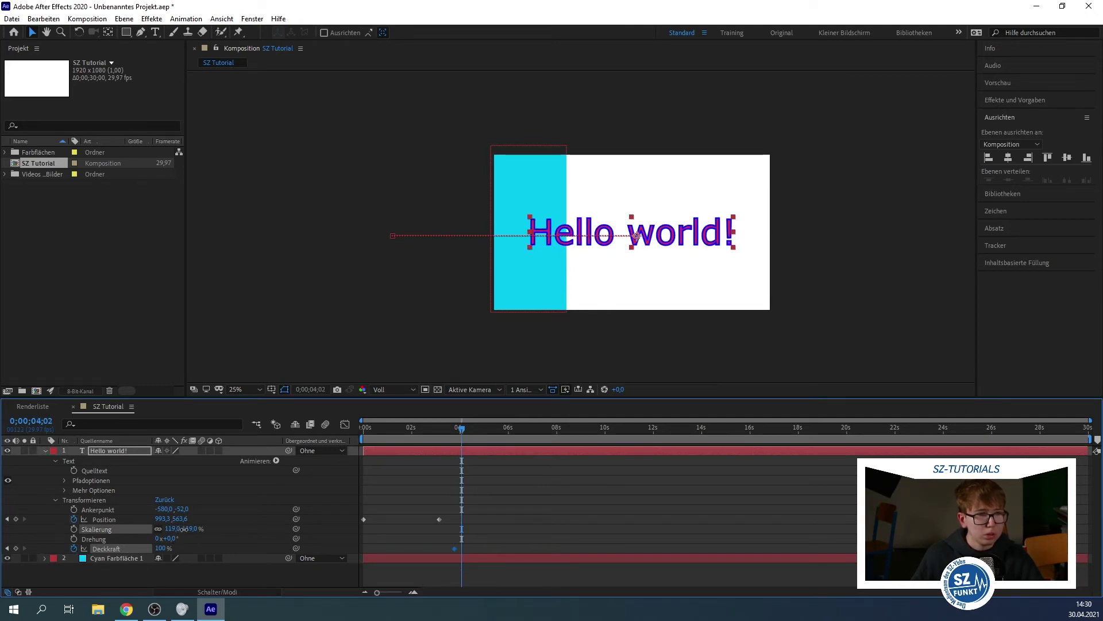
pyautogui.moveTo(445, 428); pyautogui.dragTo(403, 430)
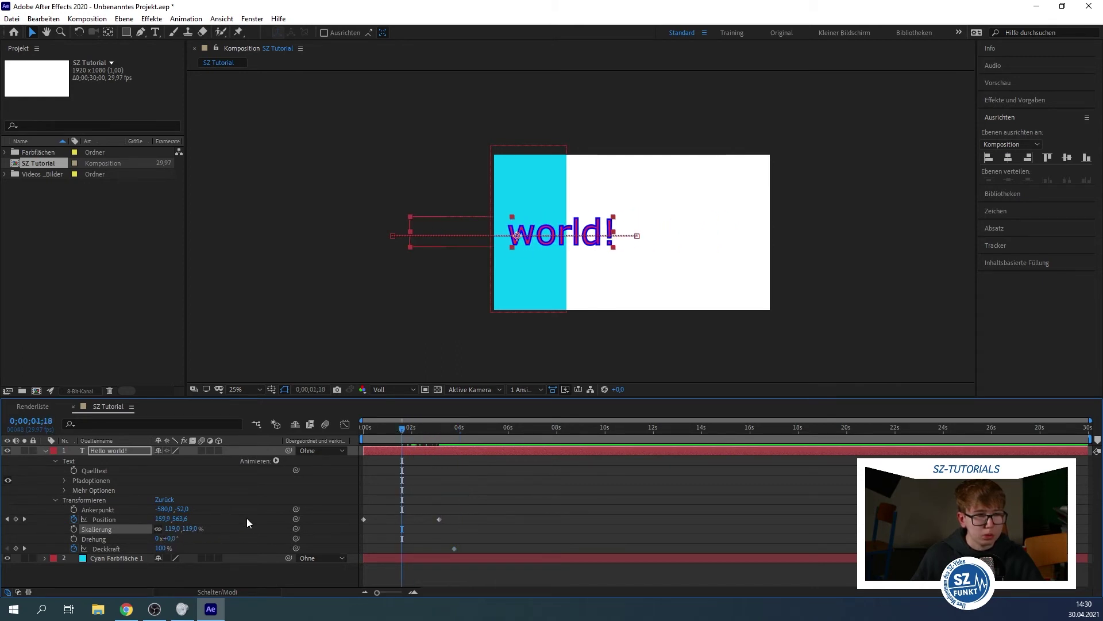
pyautogui.moveTo(473, 438); pyautogui.dragTo(408, 431)
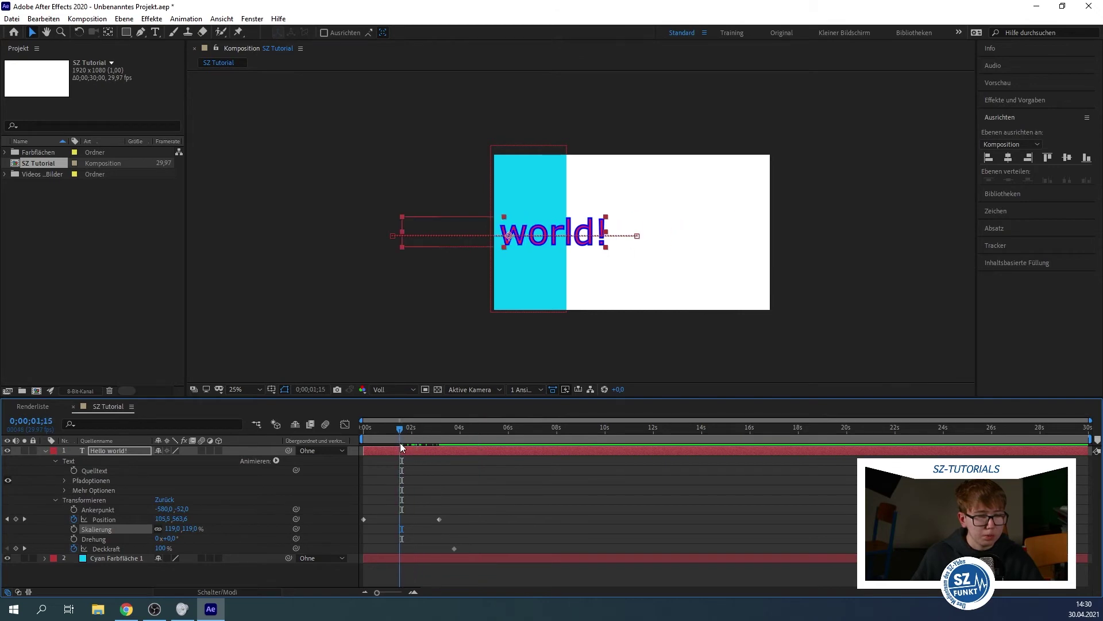
pyautogui.moveTo(160, 549); pyautogui.dragTo(138, 549)
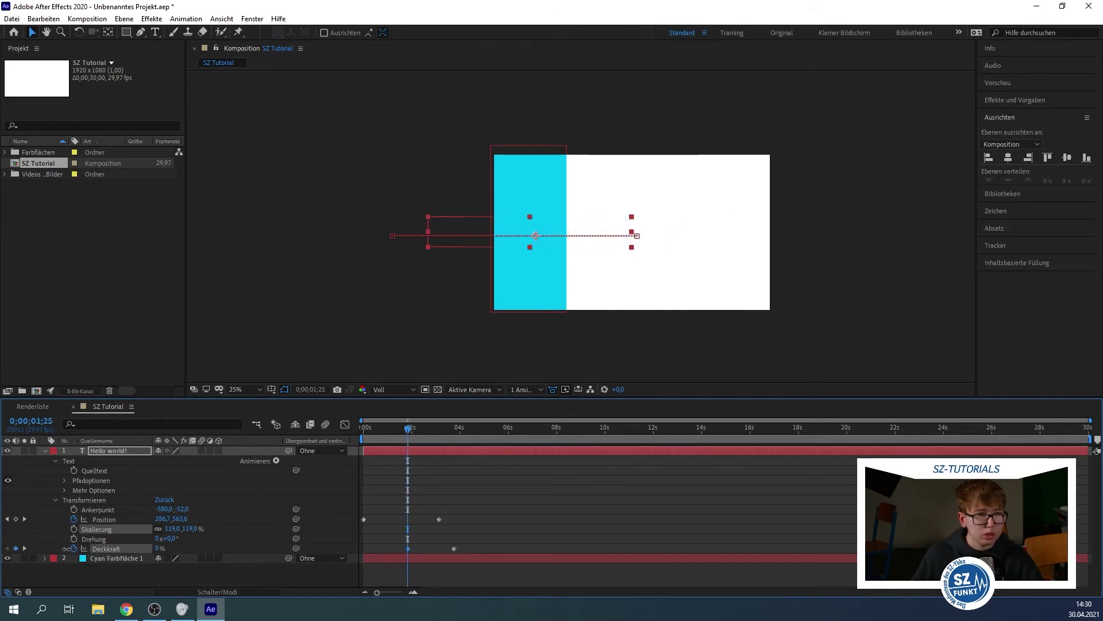
pyautogui.press('Home')
pyautogui.press('space')
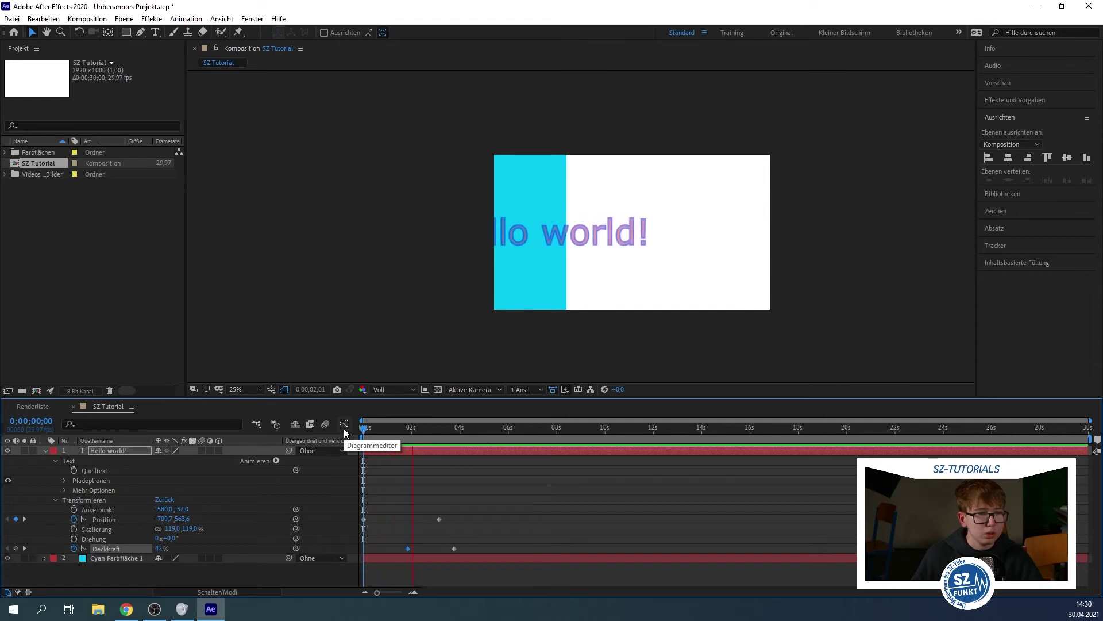
# Keyframe Scale at 125% around four seconds and 100% near 1;21, then preview.
pyautogui.moveTo(450, 429); pyautogui.dragTo(466, 428)
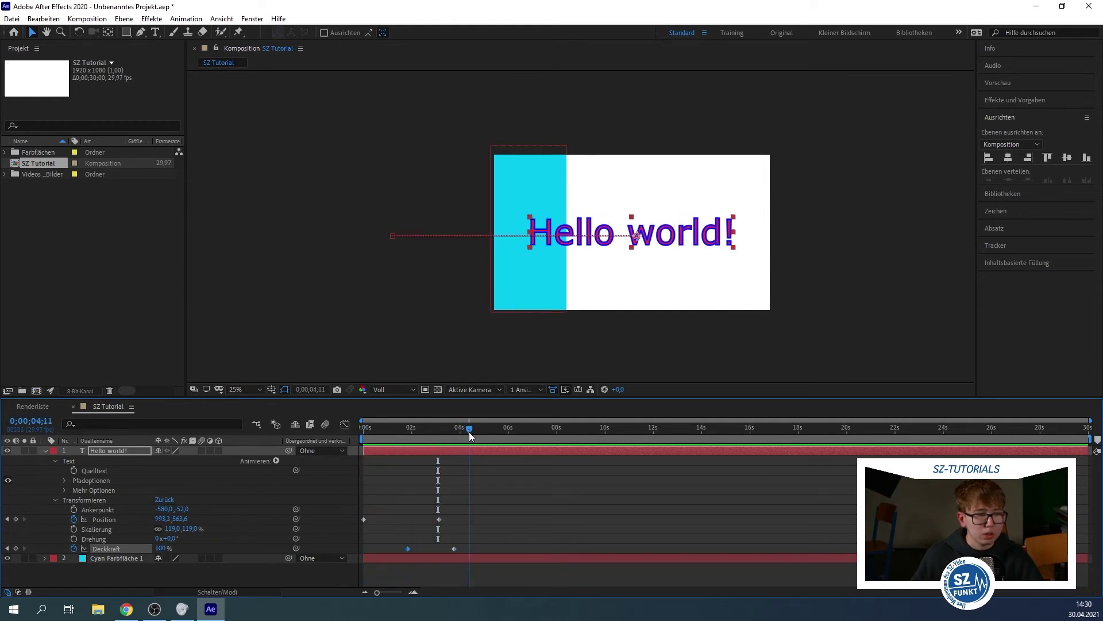
pyautogui.moveTo(171, 529); pyautogui.dragTo(183, 528)
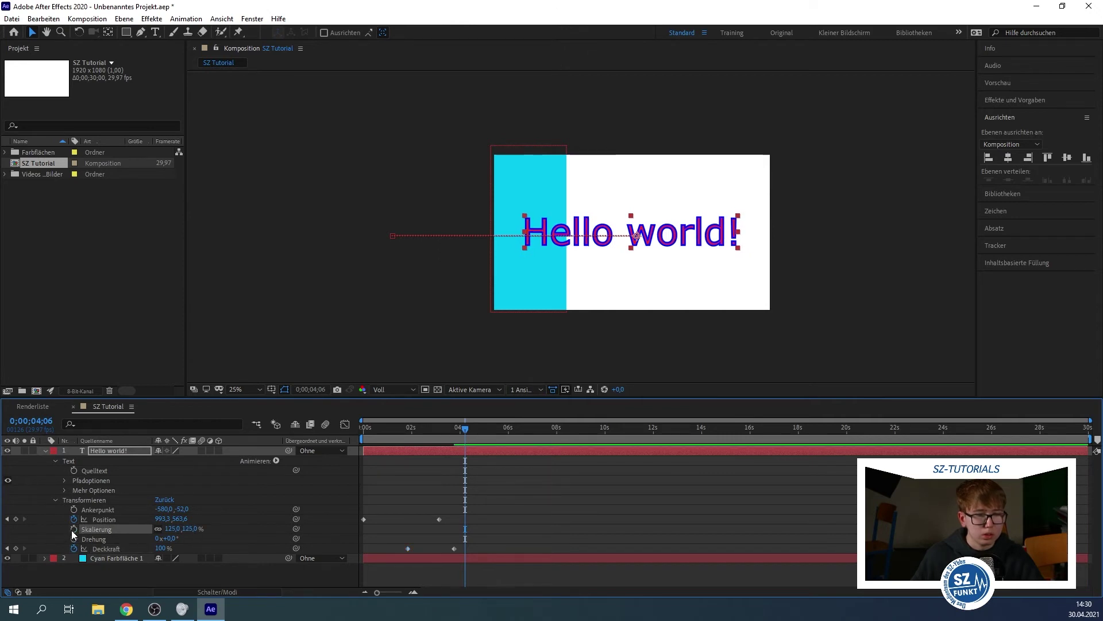
pyautogui.click(74, 529)
pyautogui.moveTo(415, 428); pyautogui.dragTo(405, 428)
pyautogui.moveTo(187, 530); pyautogui.dragTo(173, 530)
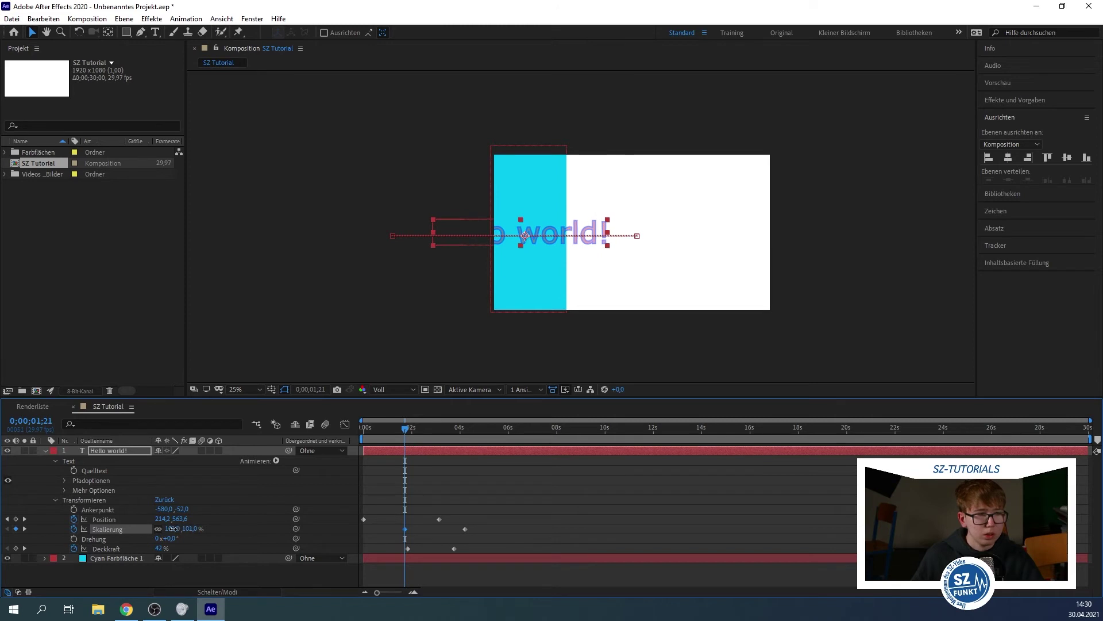
pyautogui.press('Home')
pyautogui.press('space')
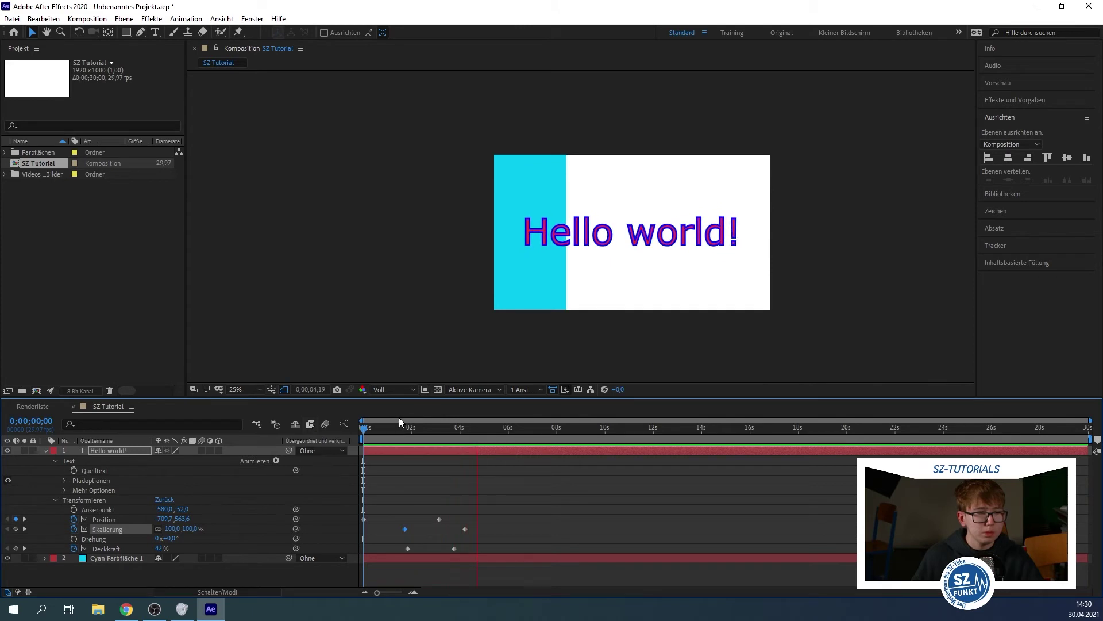
pyautogui.press('space')
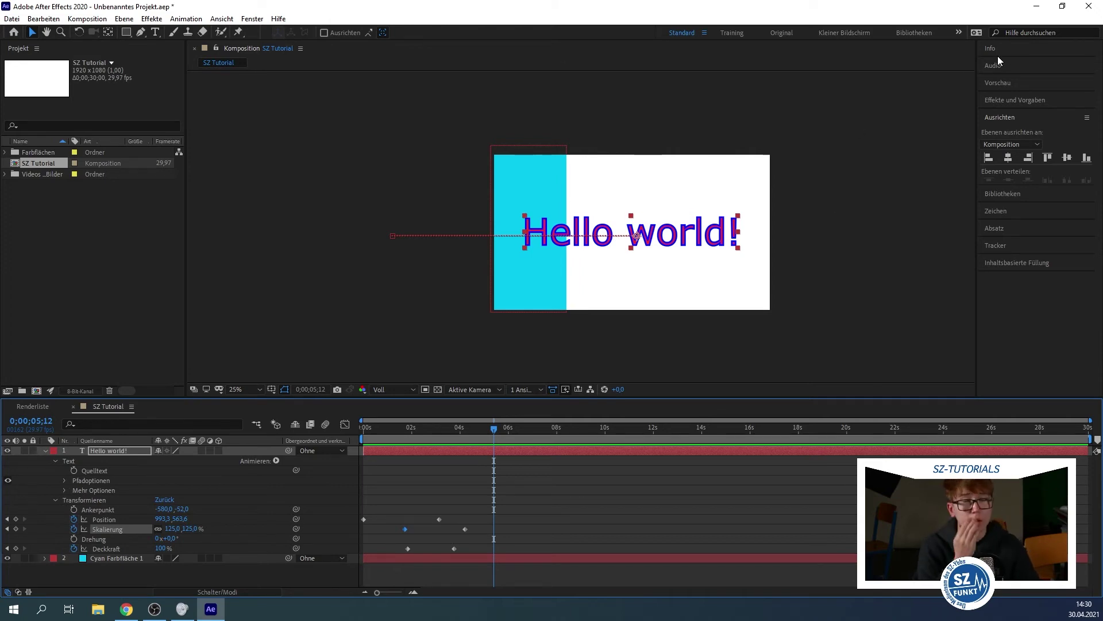
# Collapse Ausrichten, expand the Text category in Effects & Presets, and drag Timecode toward a layer.
pyautogui.click(1012, 117)
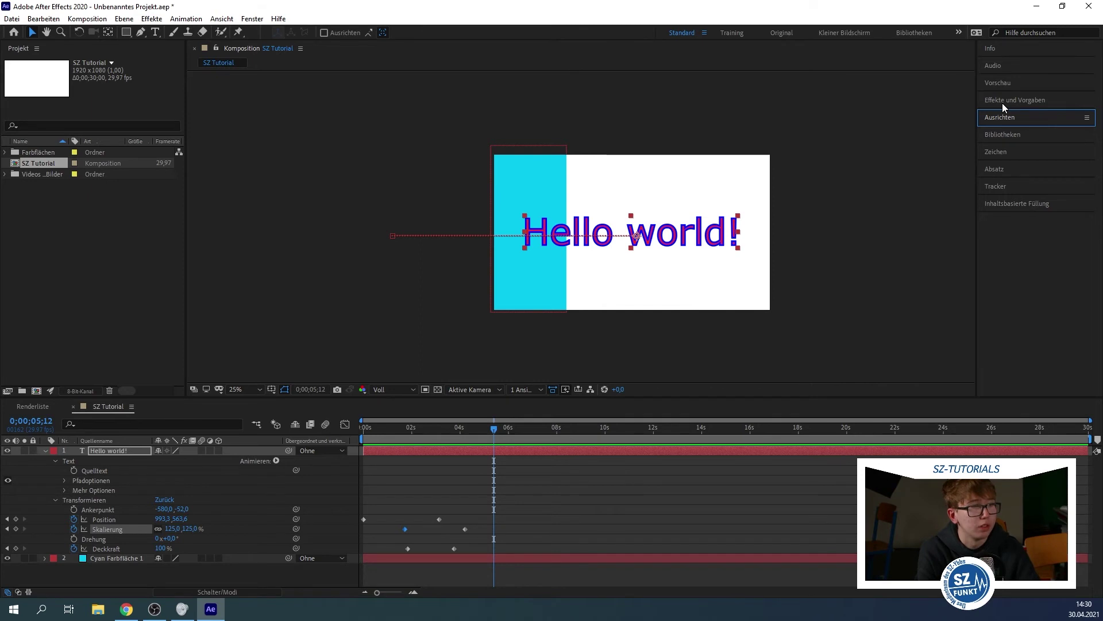
pyautogui.click(1002, 103)
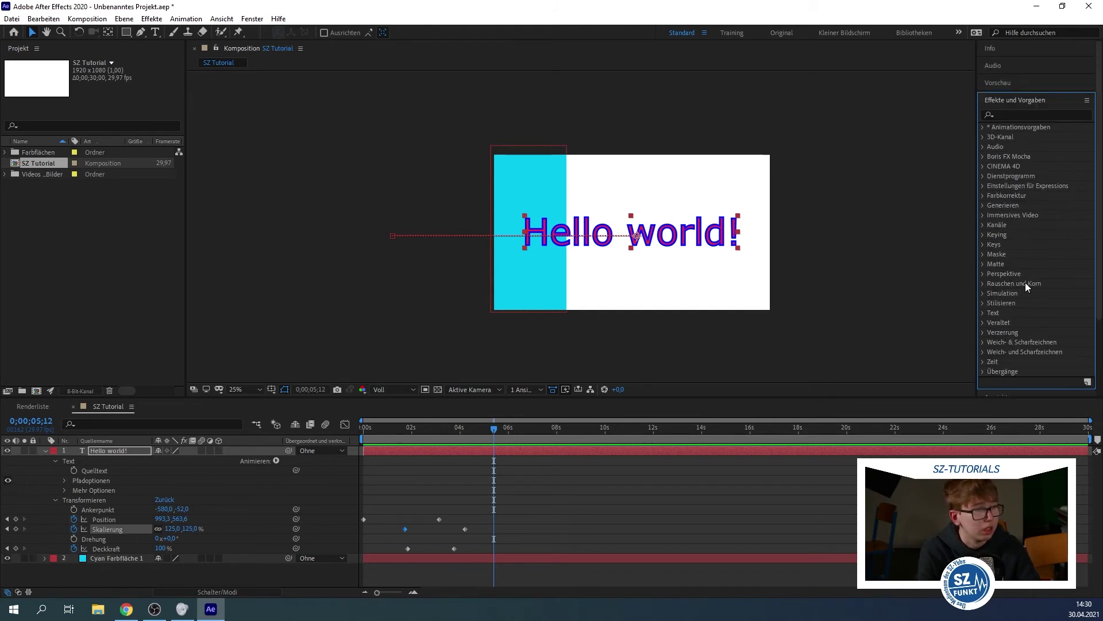
pyautogui.click(985, 313)
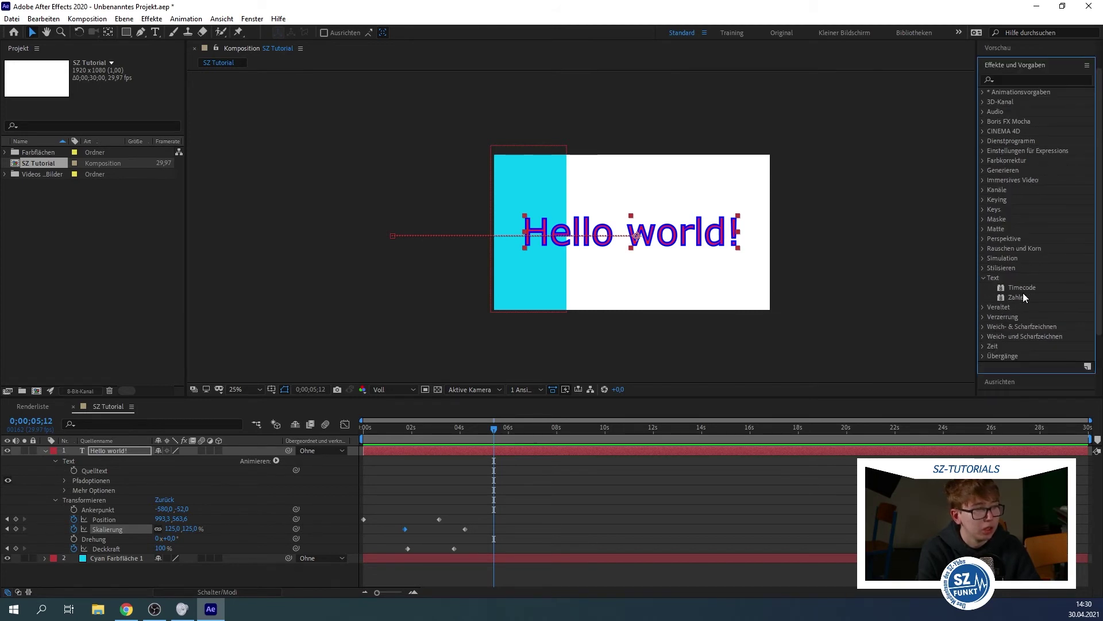
pyautogui.moveTo(1022, 287); pyautogui.dragTo(1022, 287)
pyautogui.moveTo(87, 467); pyautogui.dragTo(132, 435)
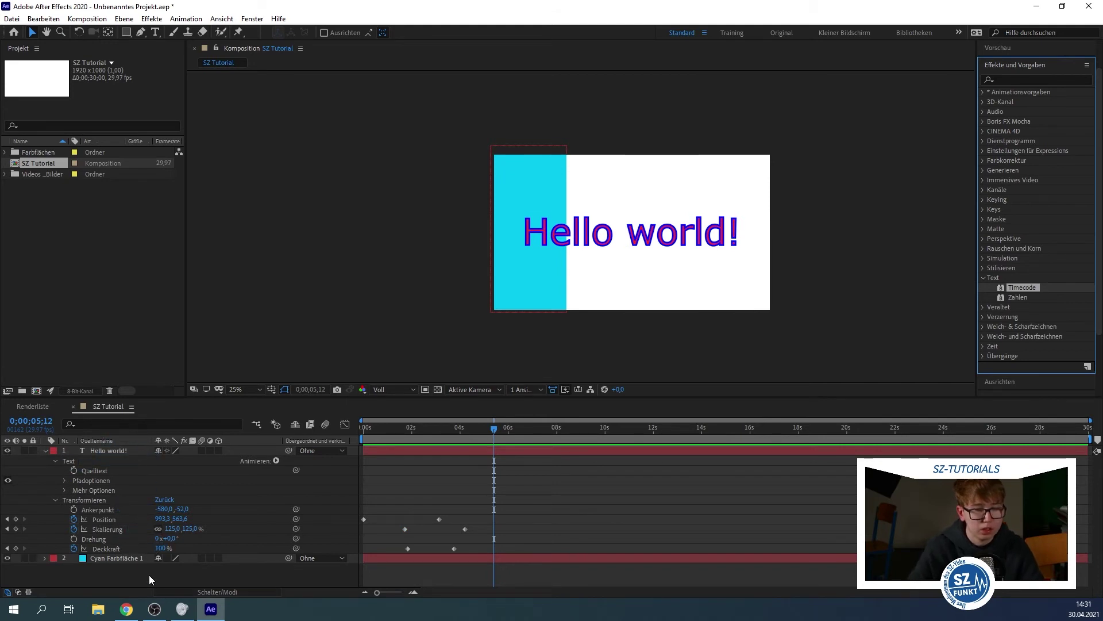
# Create a new text layer reading 123.
pyautogui.rightClick(106, 579)
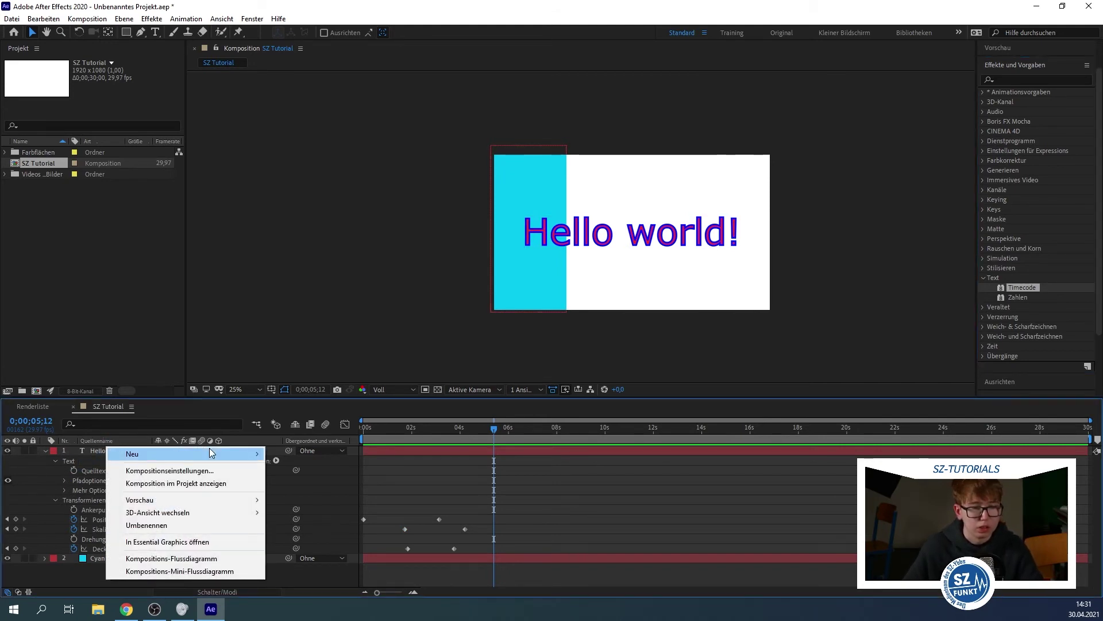
pyautogui.moveTo(172, 454)
pyautogui.click(311, 470)
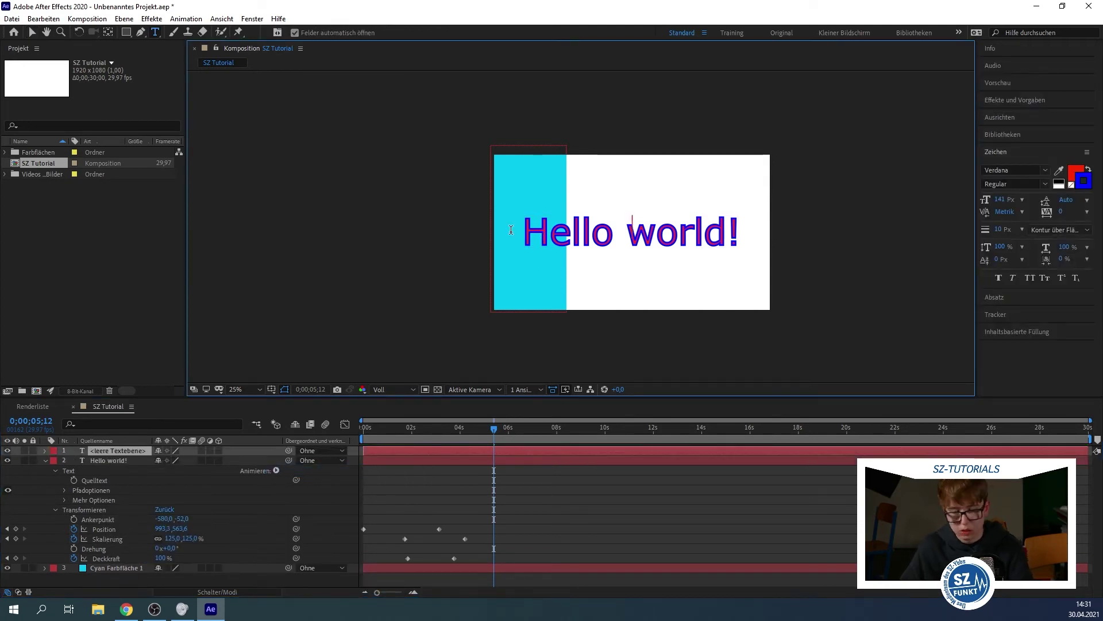
pyautogui.write('123')
pyautogui.click(33, 31)
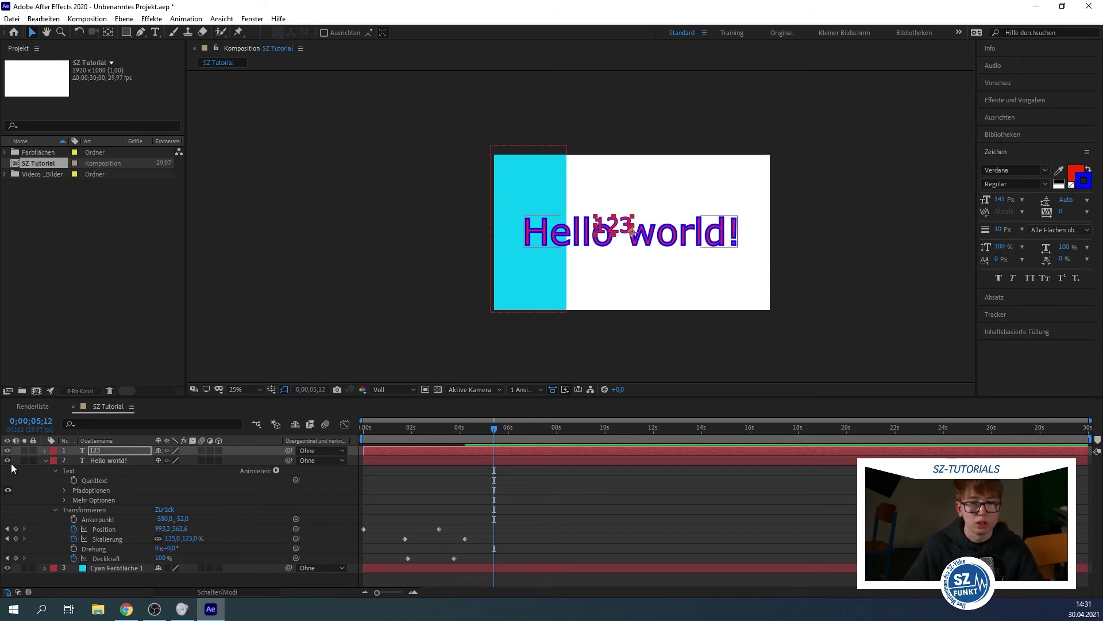
# Collapse the Hello world! layer's properties and hide that layer.
pyautogui.click(45, 462)
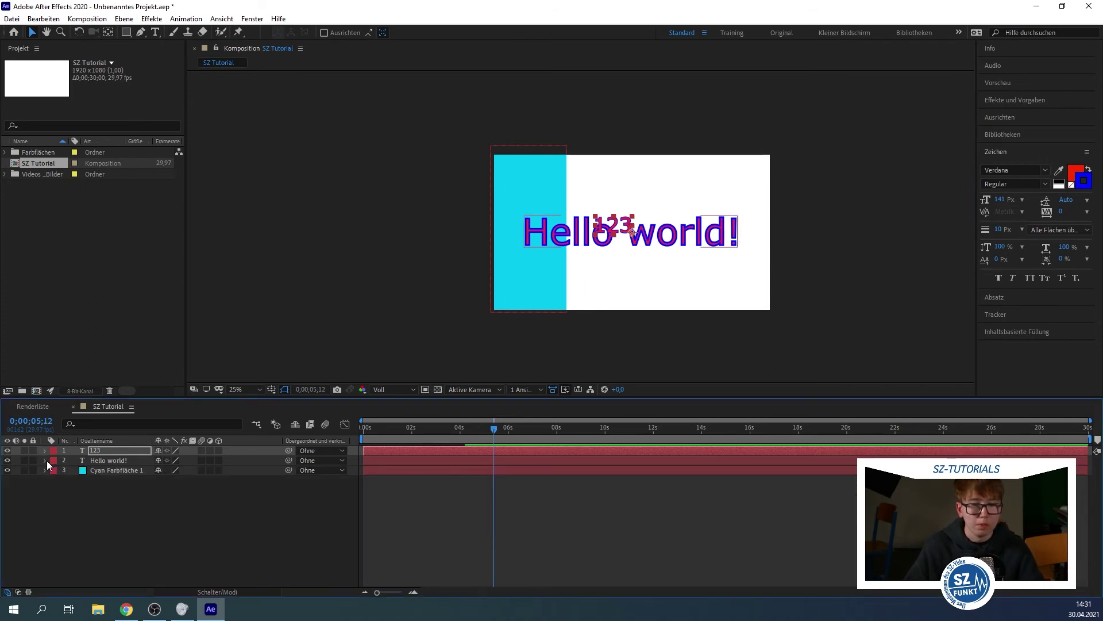
pyautogui.click(7, 461)
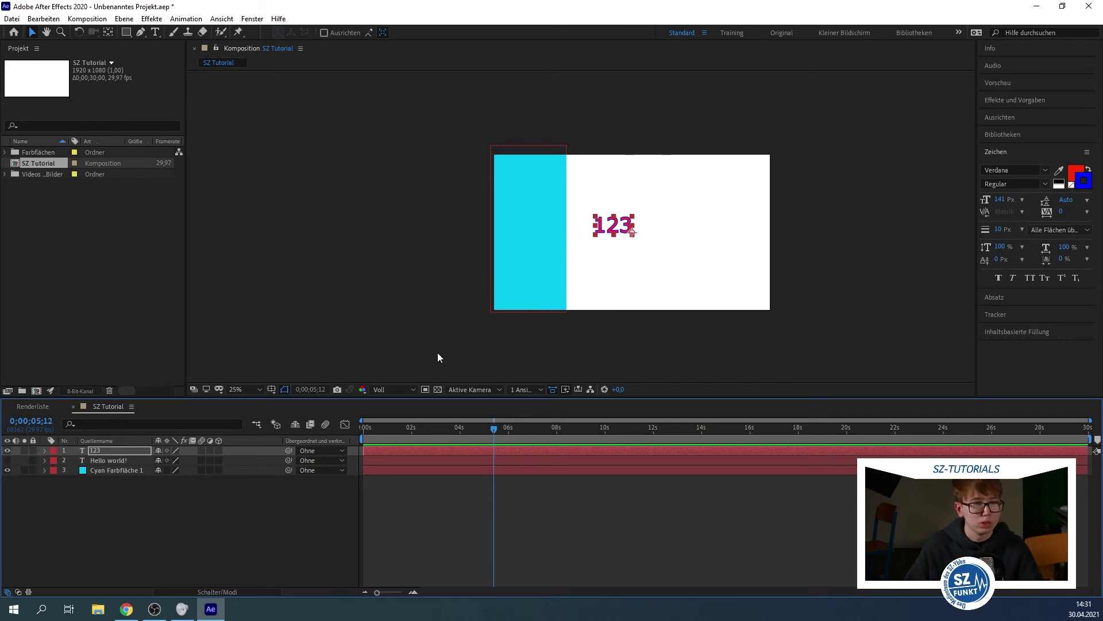
pyautogui.click(7, 461)
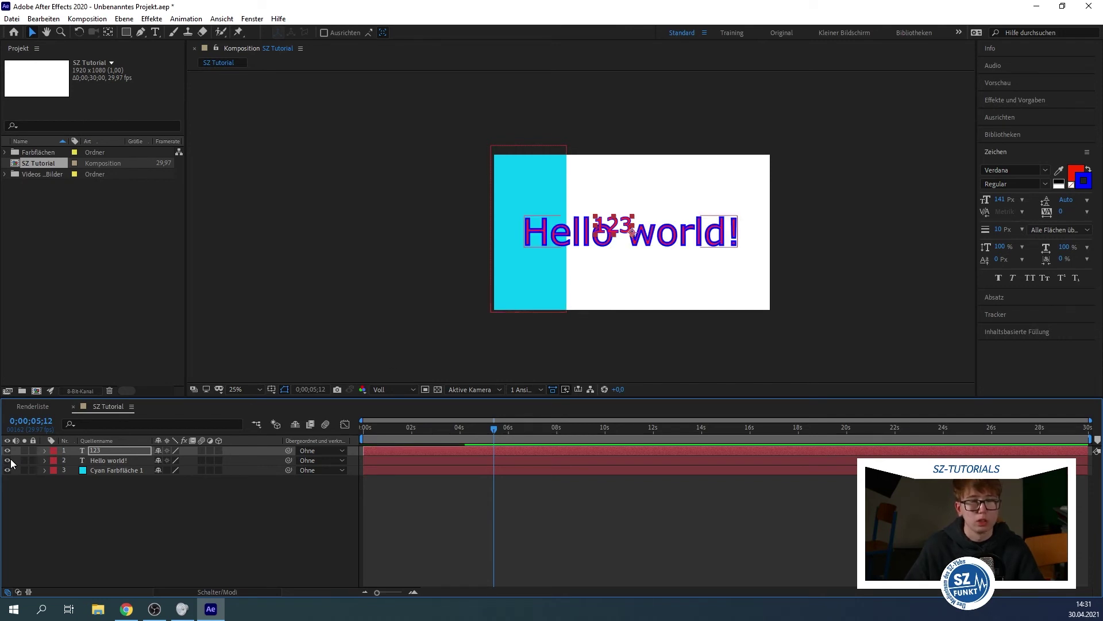
pyautogui.click(7, 461)
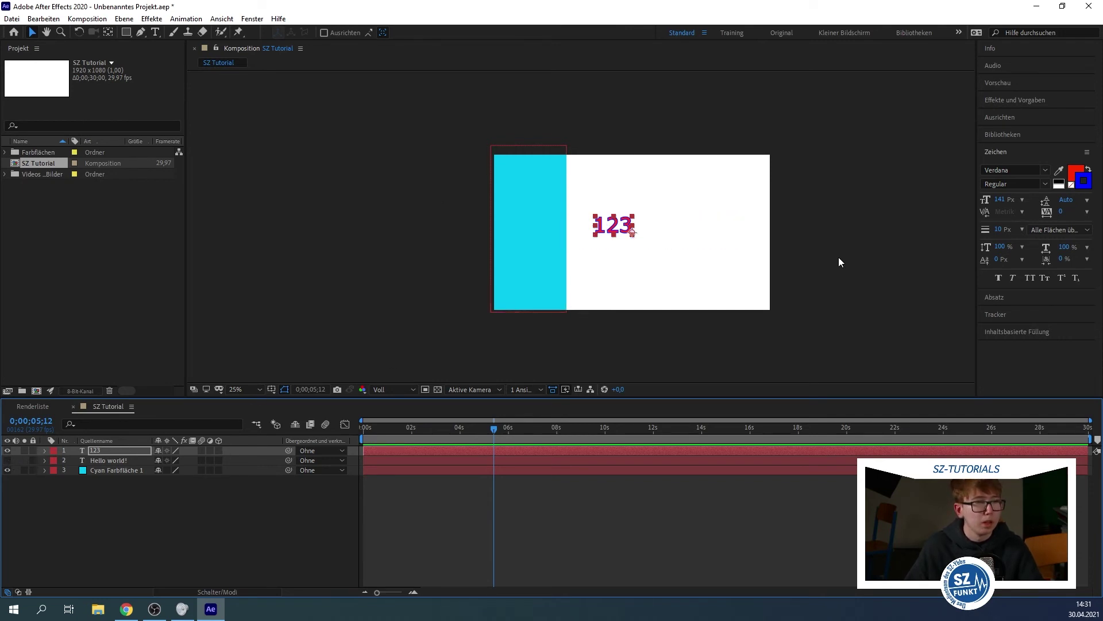
# Apply the Timecode effect to the 123 layer and expand its properties.
pyautogui.click(1027, 101)
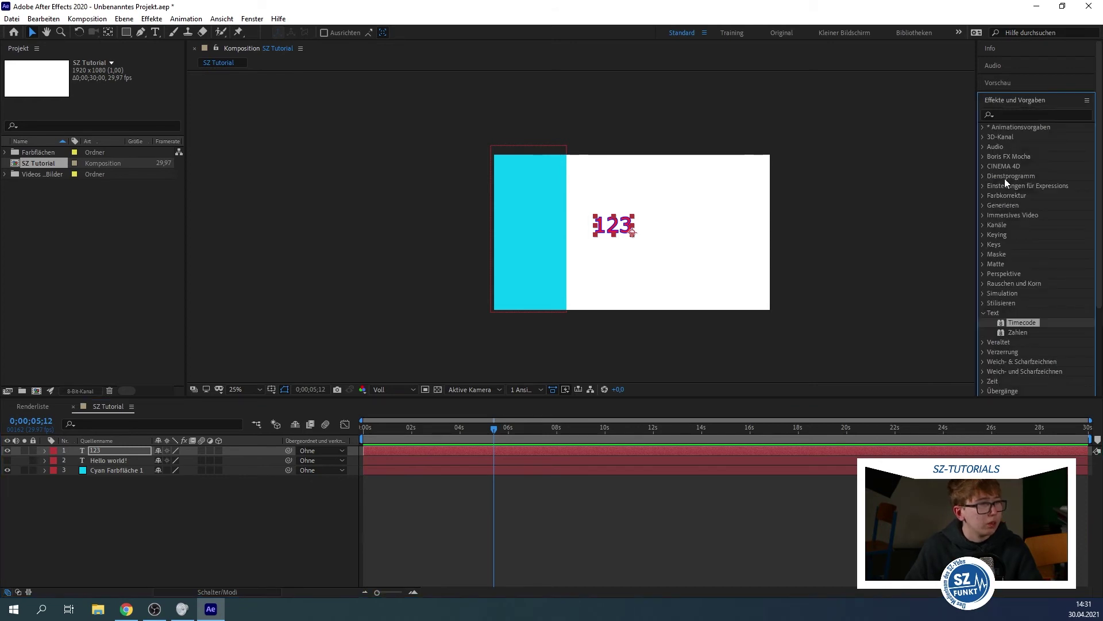
pyautogui.moveTo(1025, 323); pyautogui.dragTo(123, 454)
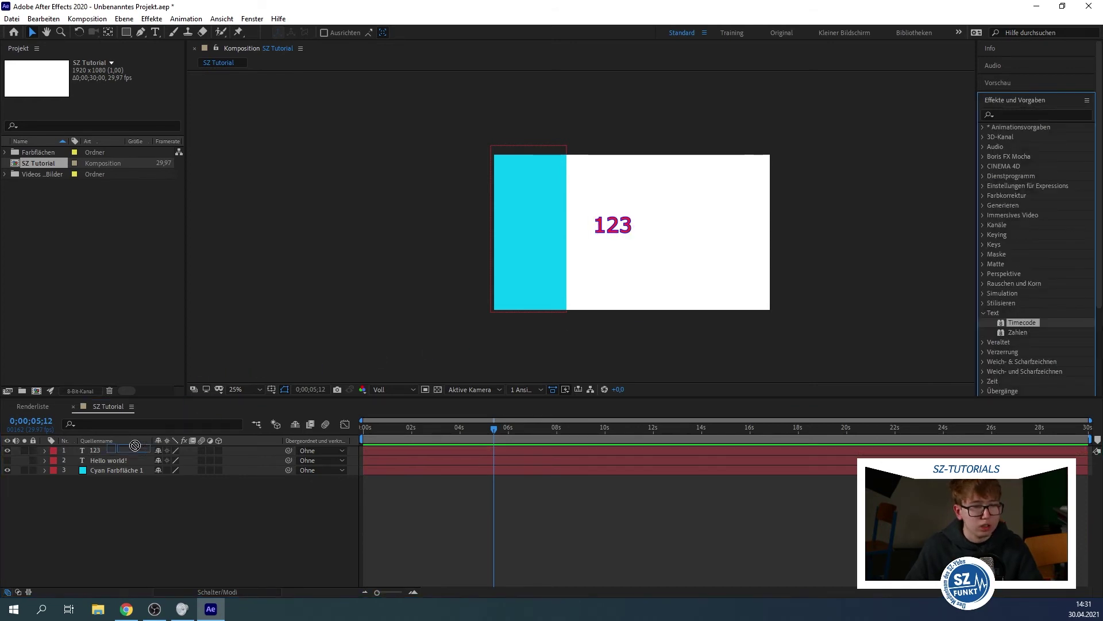
pyautogui.click(535, 174)
pyautogui.hotkey('ctrl', 'z')
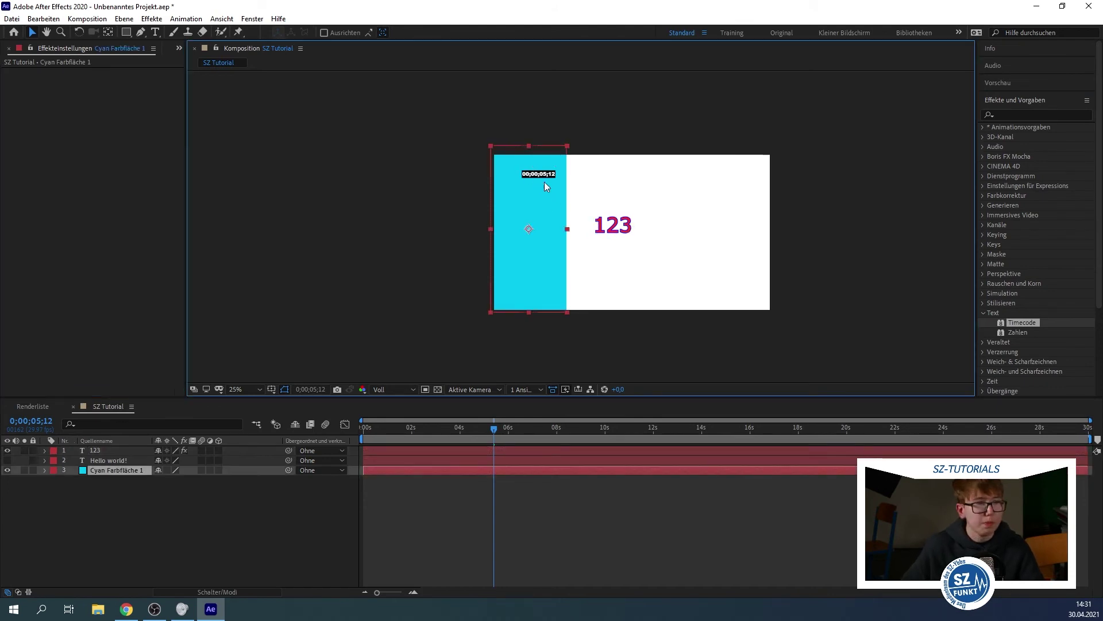
pyautogui.click(85, 450)
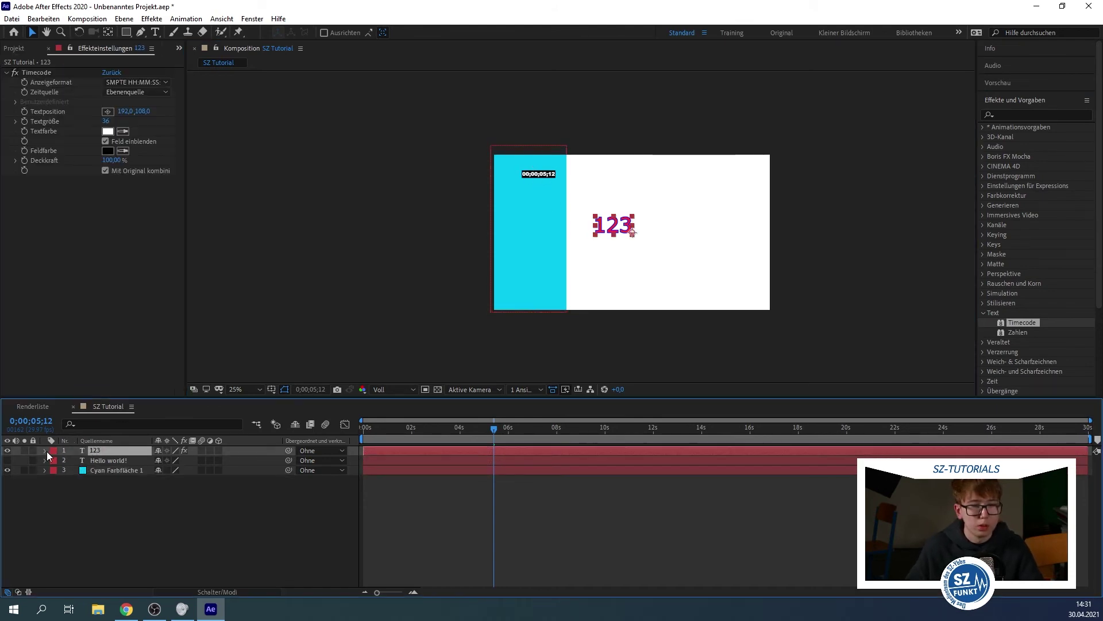
pyautogui.click(46, 451)
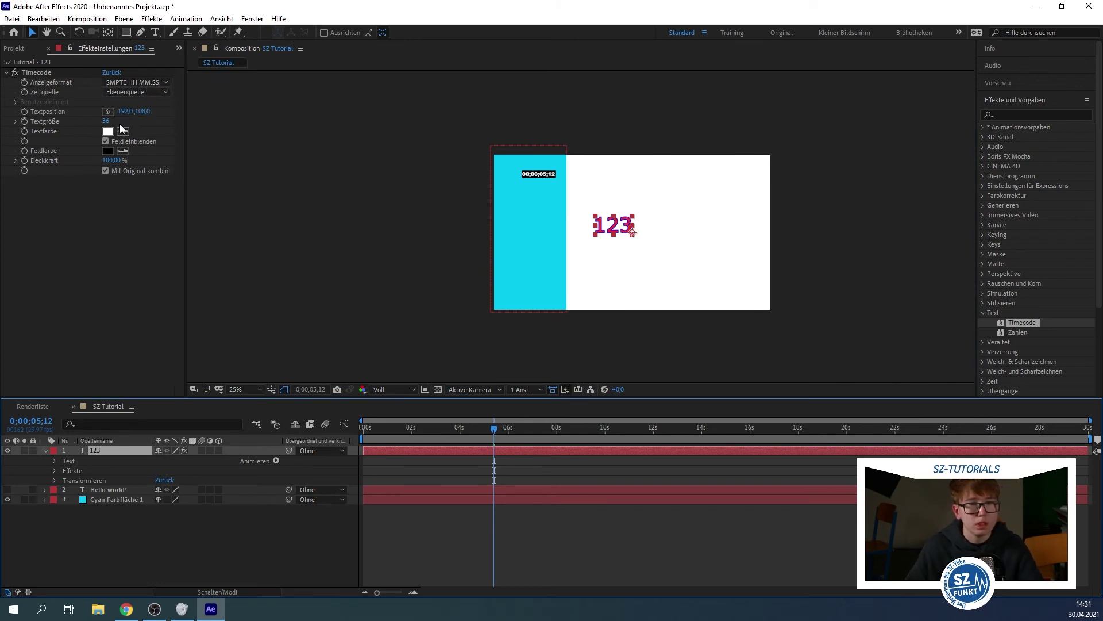
# Set the Timecode text size to 128 and preview the counter from the start.
pyautogui.moveTo(106, 120); pyautogui.dragTo(107, 151)
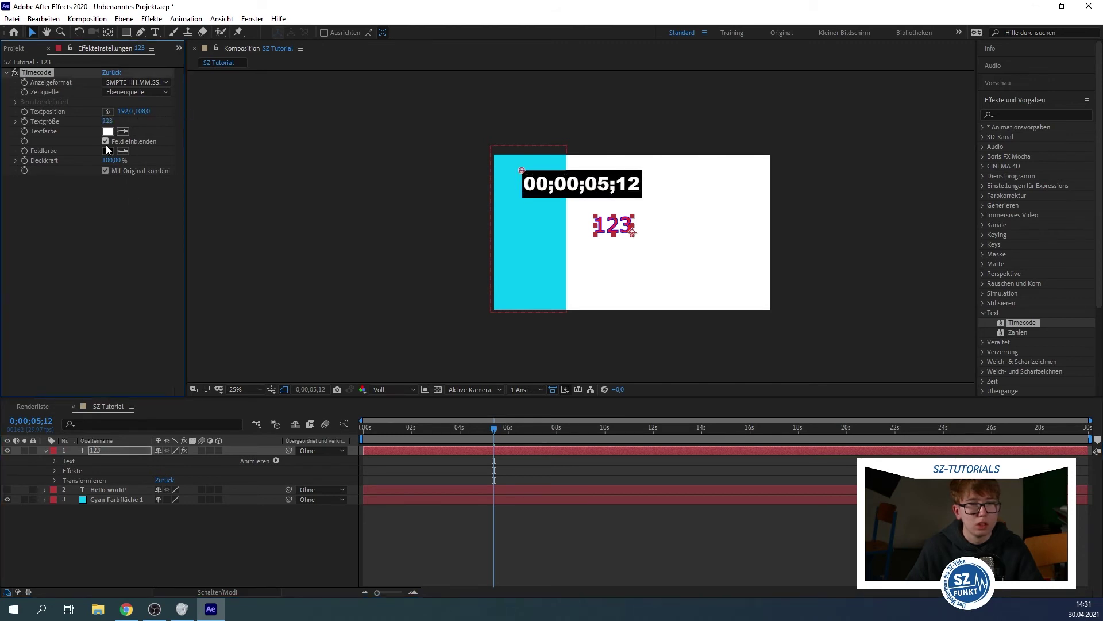
pyautogui.moveTo(465, 428); pyautogui.dragTo(337, 432)
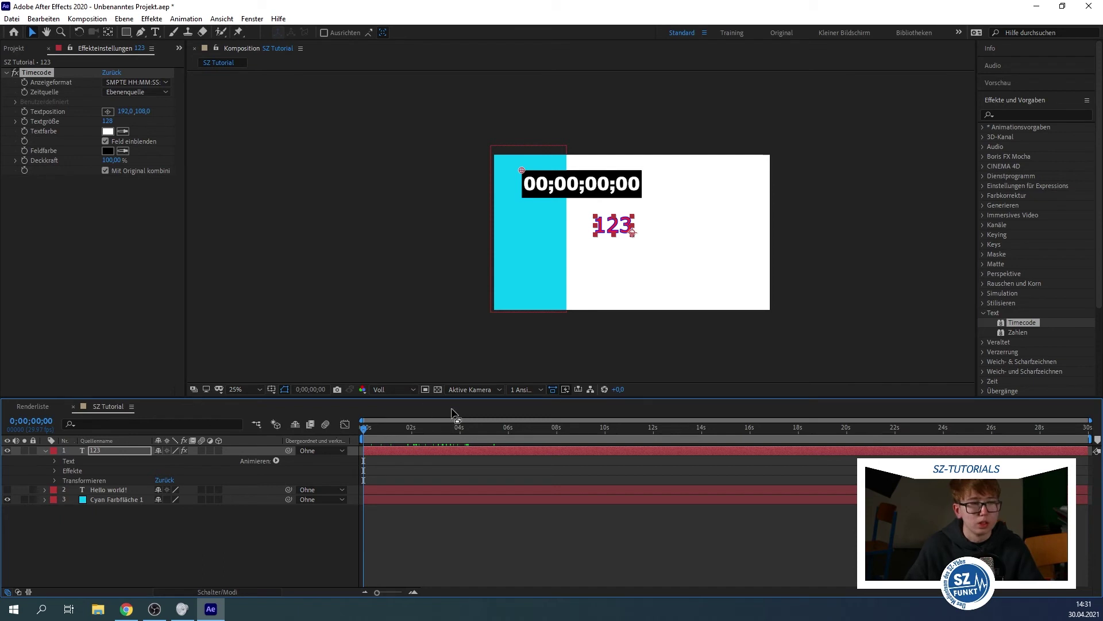
pyautogui.press('space')
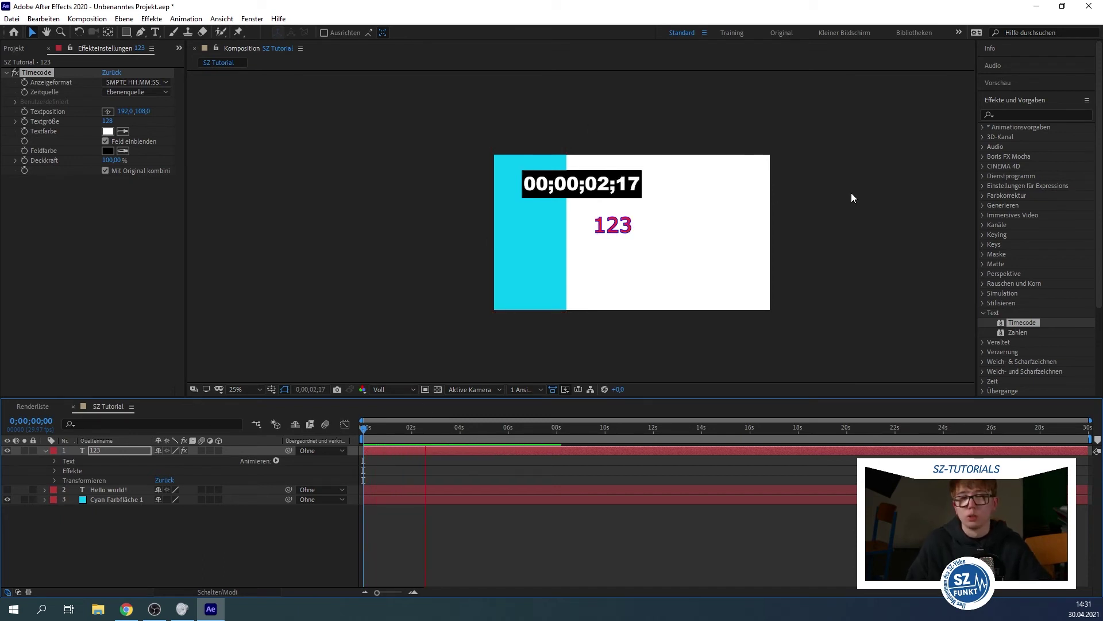
pyautogui.click(46, 450)
pyautogui.click(109, 449)
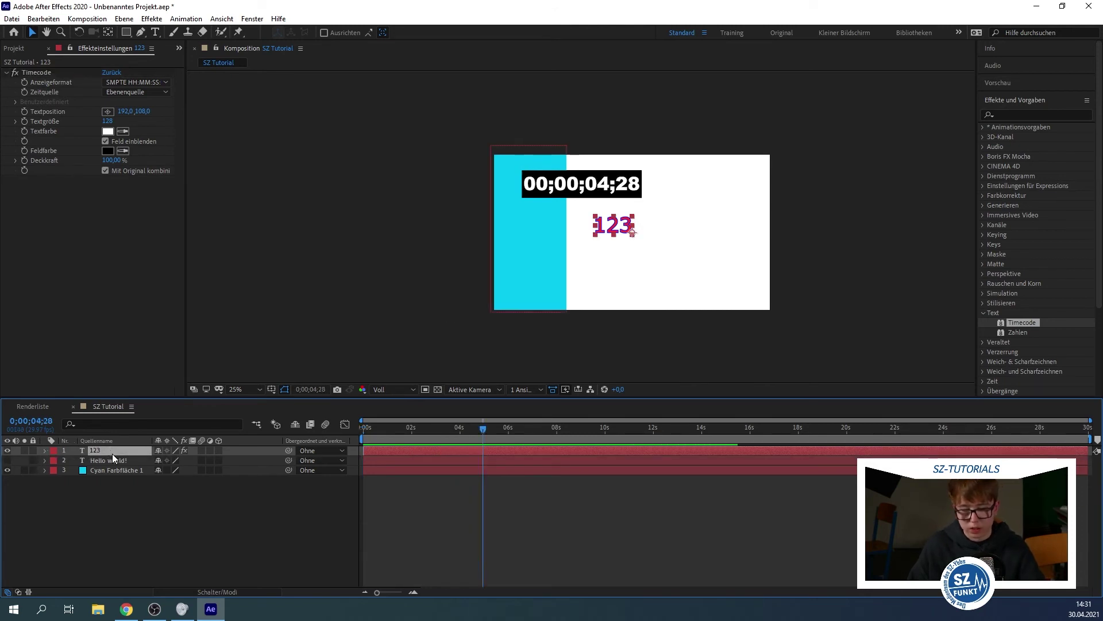
# Replace the 123 layer with adjustment layer Einstellungsebene 1 carrying Timecode at text size 128.
pyautogui.press('Delete')
pyautogui.rightClick(111, 484)
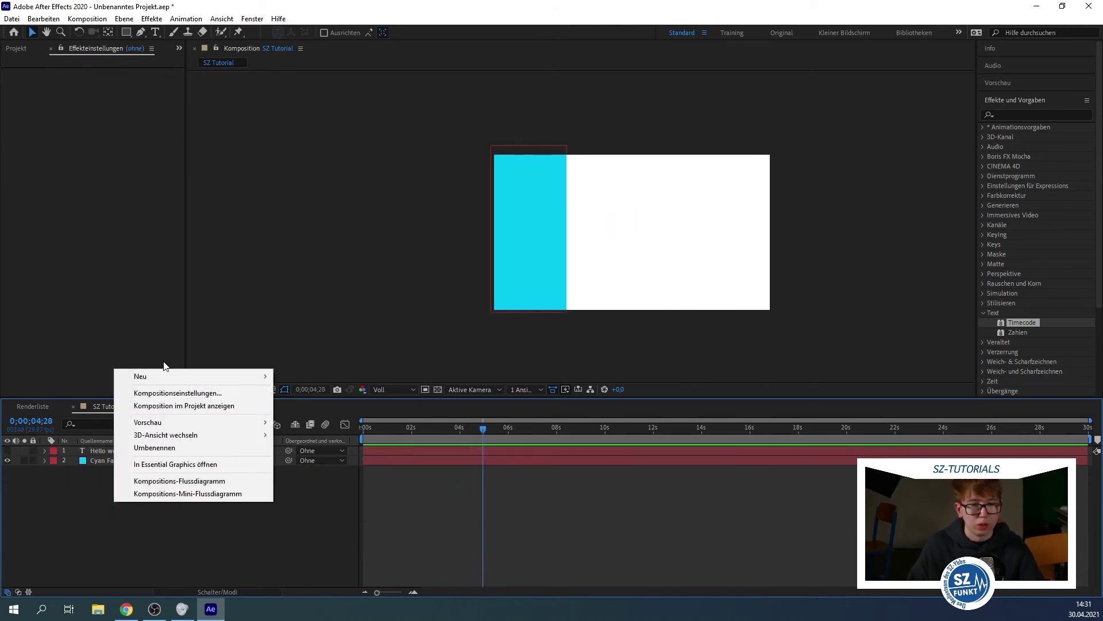
pyautogui.moveTo(180, 377)
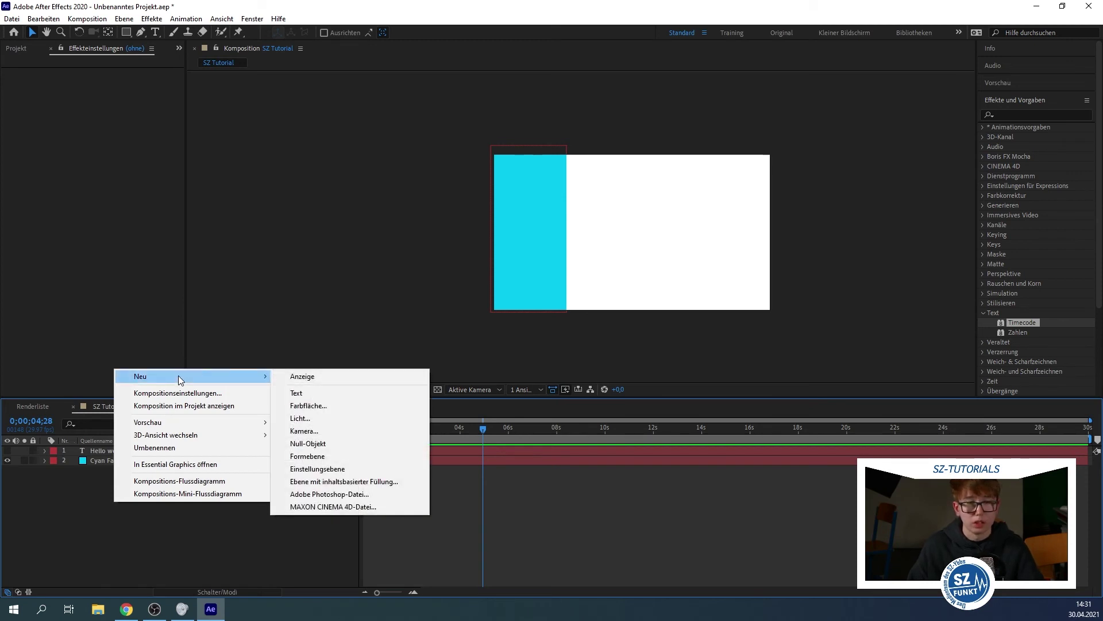
pyautogui.click(340, 469)
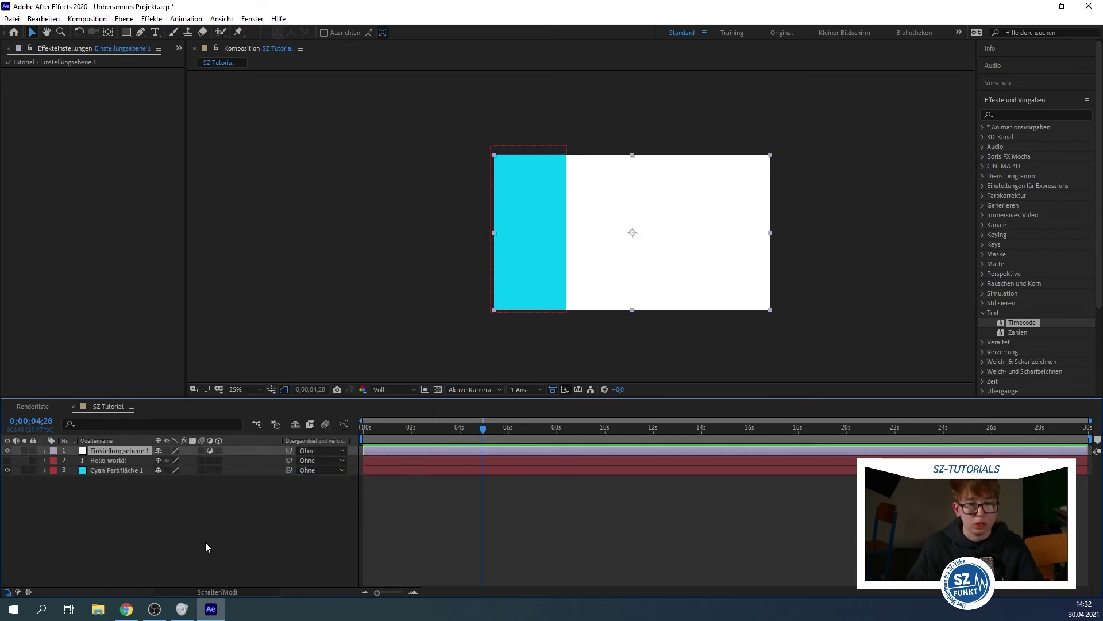
pyautogui.moveTo(1022, 323)
pyautogui.mouseDown()
pyautogui.moveTo(960, 320)
pyautogui.moveTo(115, 450)
pyautogui.mouseUp()
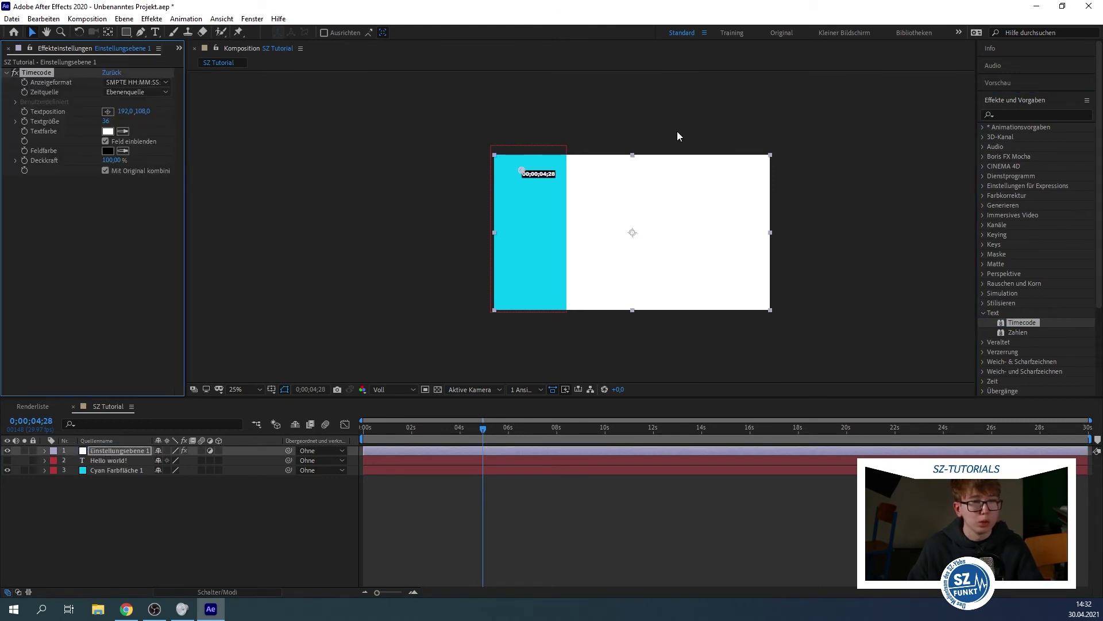
pyautogui.click(547, 181)
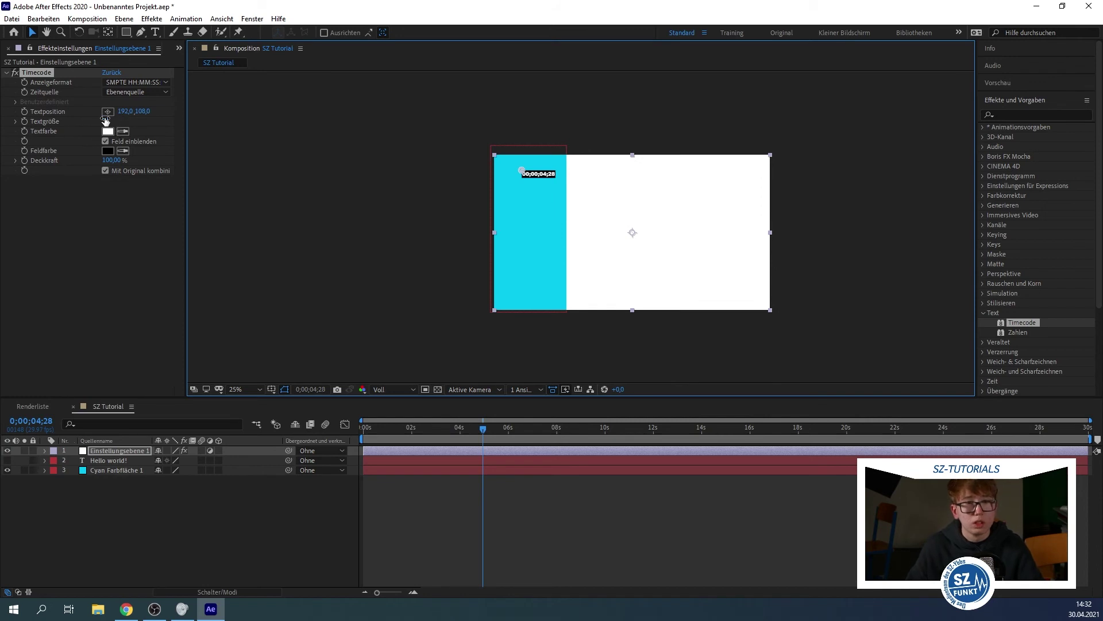
pyautogui.moveTo(105, 120); pyautogui.dragTo(178, 112)
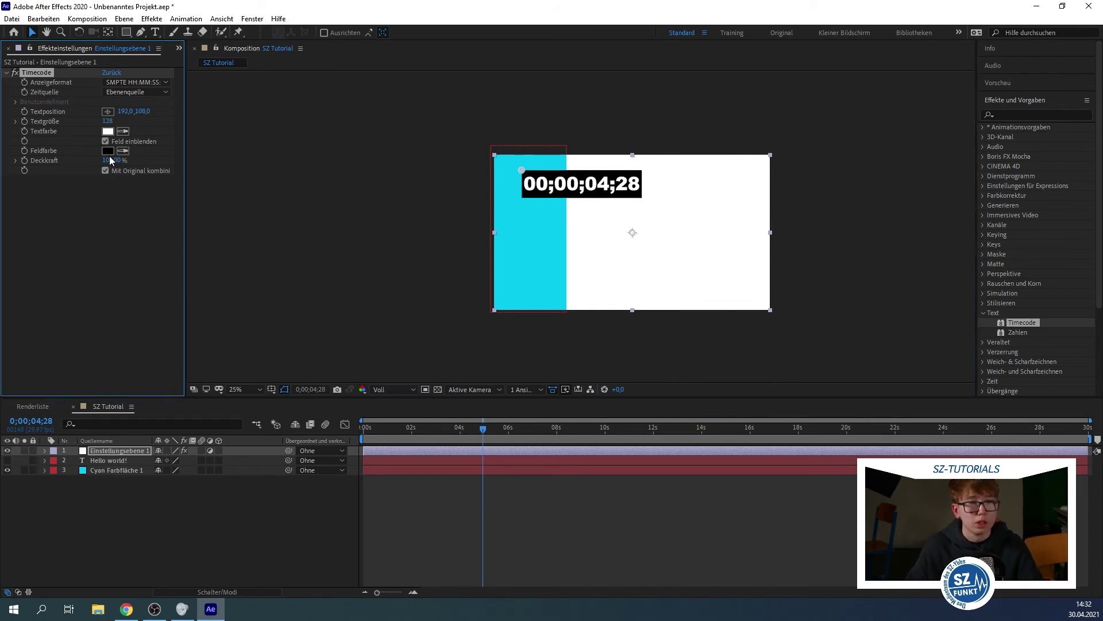
# Set the Timecode display format to SMPTE HH:MM:SS:FF and preview it.
pyautogui.click(156, 84)
pyautogui.click(159, 108)
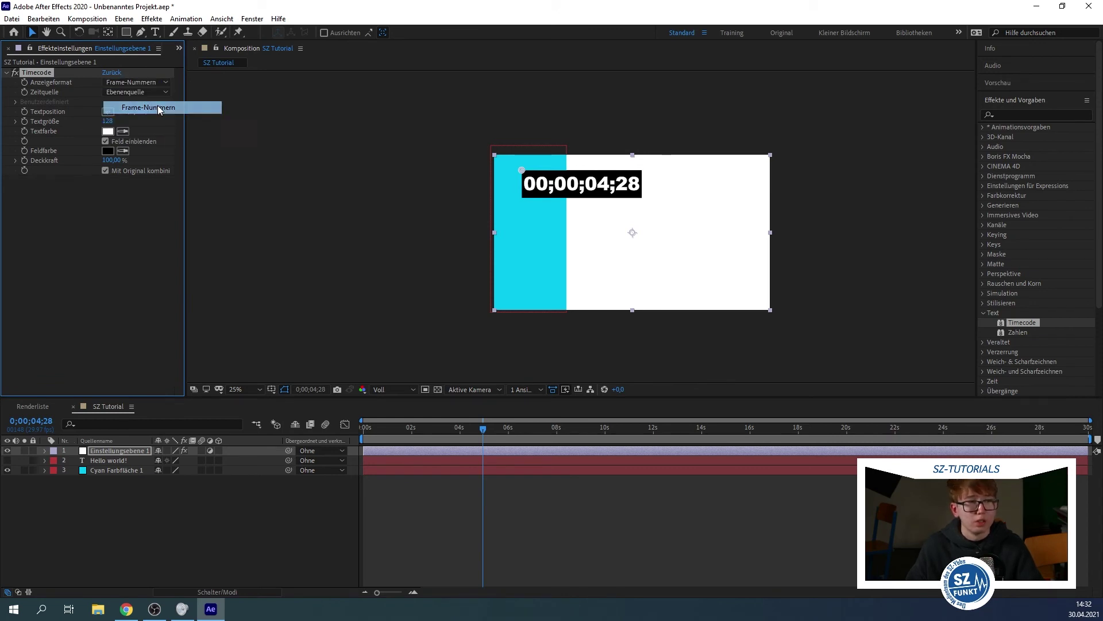
pyautogui.click(151, 84)
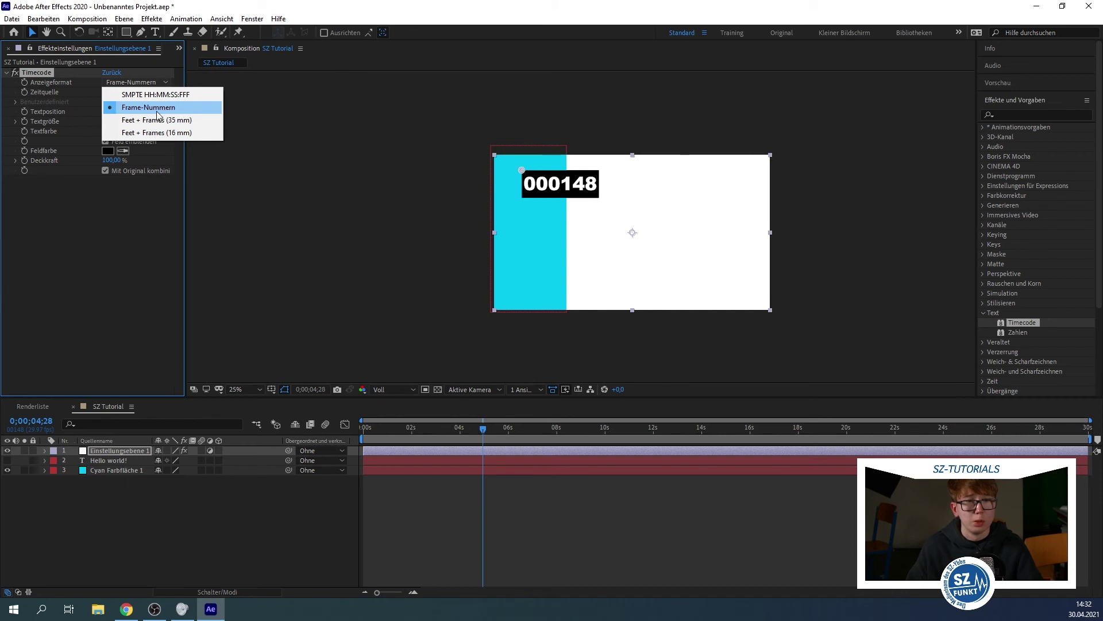
pyautogui.moveTo(368, 428)
pyautogui.mouseDown()
pyautogui.moveTo(524, 426)
pyautogui.moveTo(363, 428)
pyautogui.mouseUp()
pyautogui.click(136, 83)
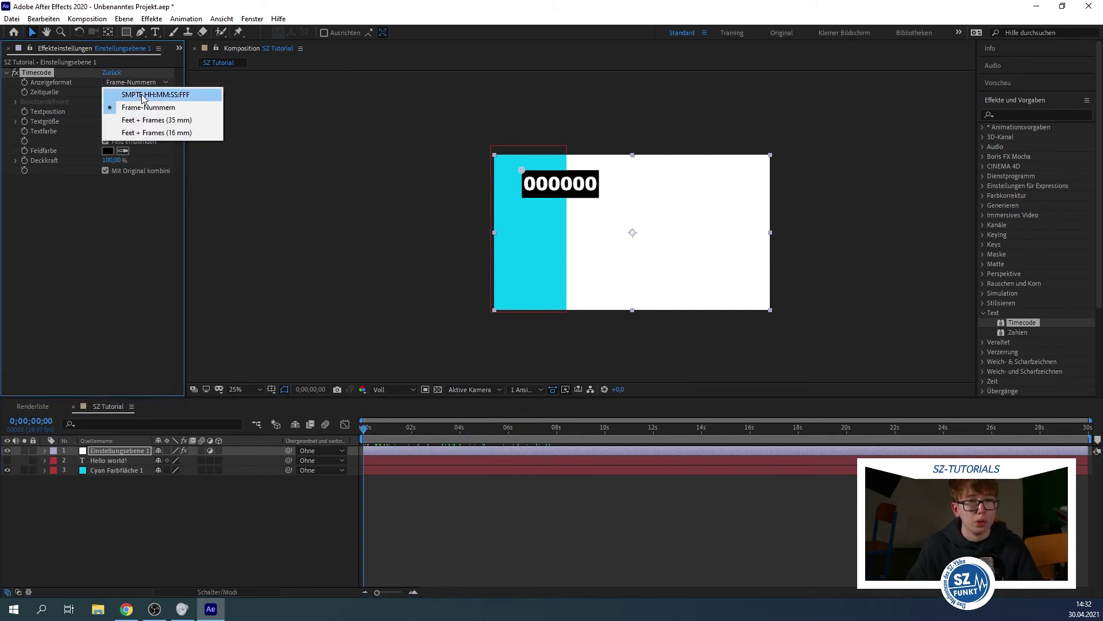
pyautogui.click(192, 100)
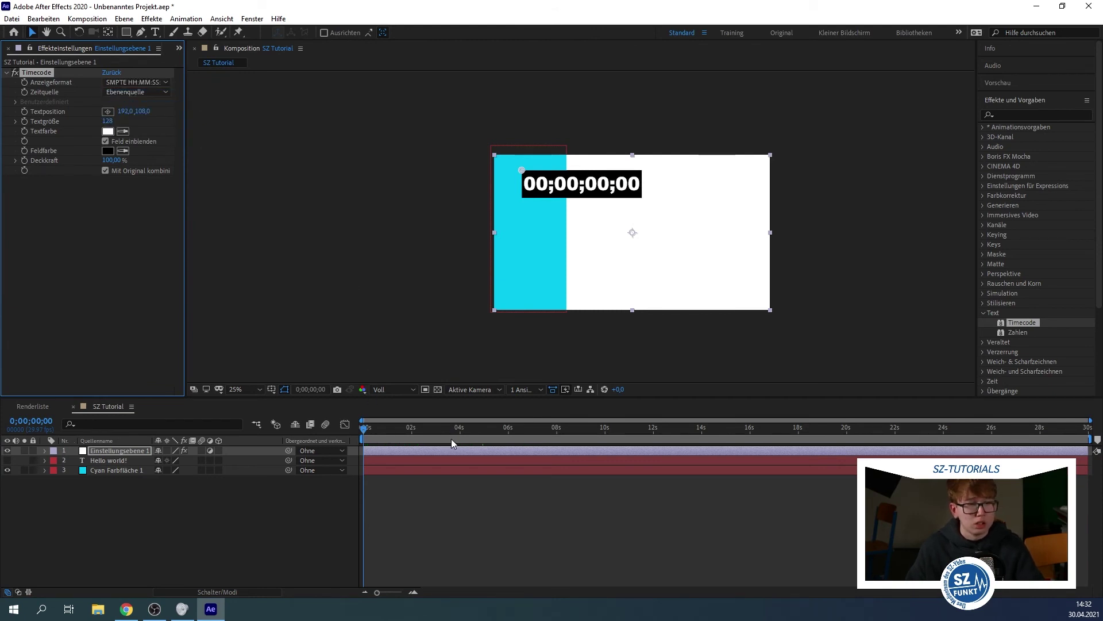
pyautogui.press('space')
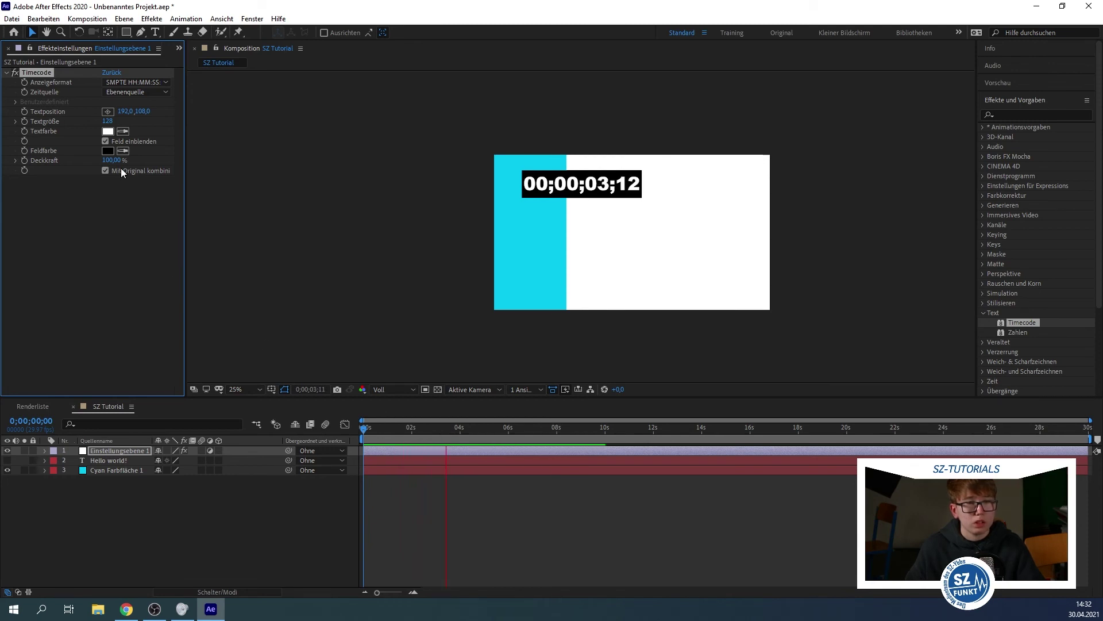
# Make the timecode text red (FF0000) and move it to 521,-5 at the top edge.
pyautogui.click(108, 131)
pyautogui.moveTo(557, 237); pyautogui.dragTo(602, 217)
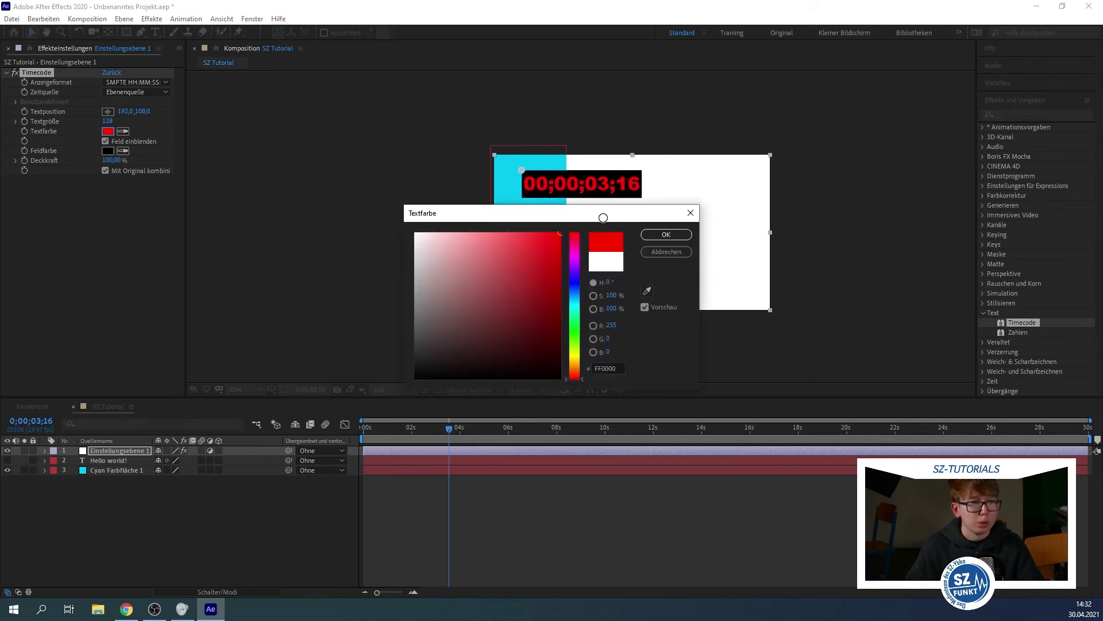
pyautogui.click(672, 237)
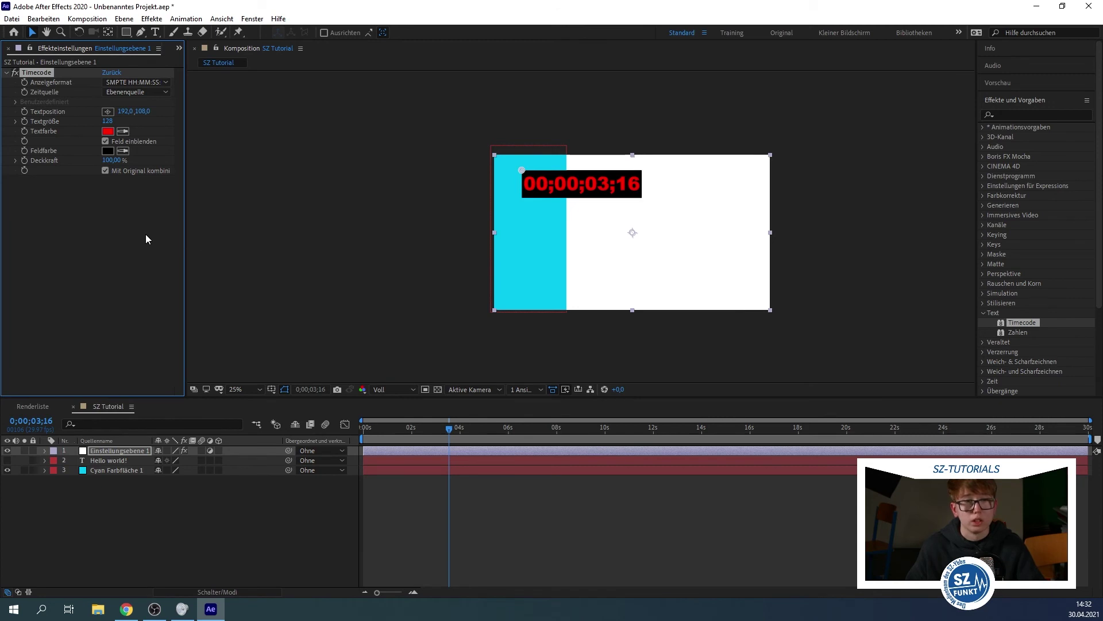
pyautogui.click(129, 249)
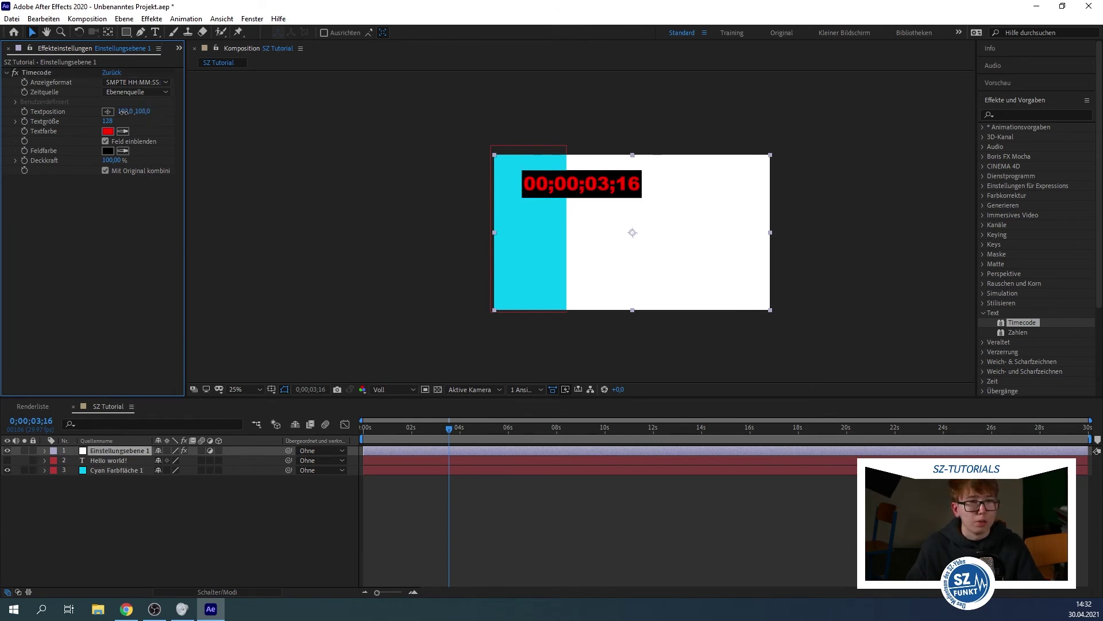
pyautogui.moveTo(125, 111); pyautogui.dragTo(315, 126)
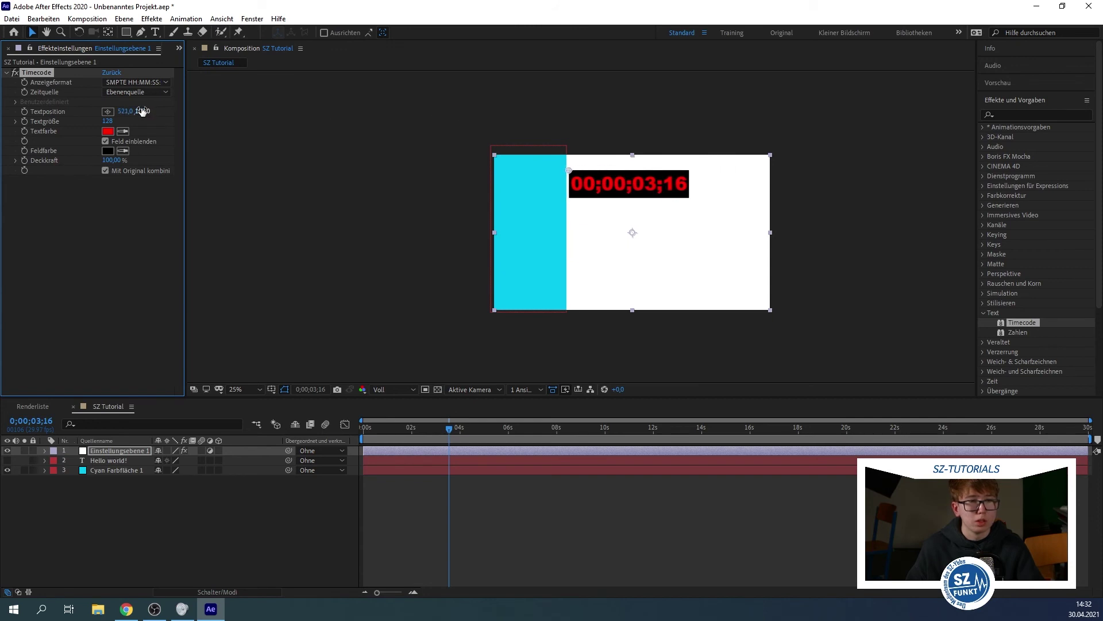
pyautogui.moveTo(142, 111); pyautogui.dragTo(124, 129)
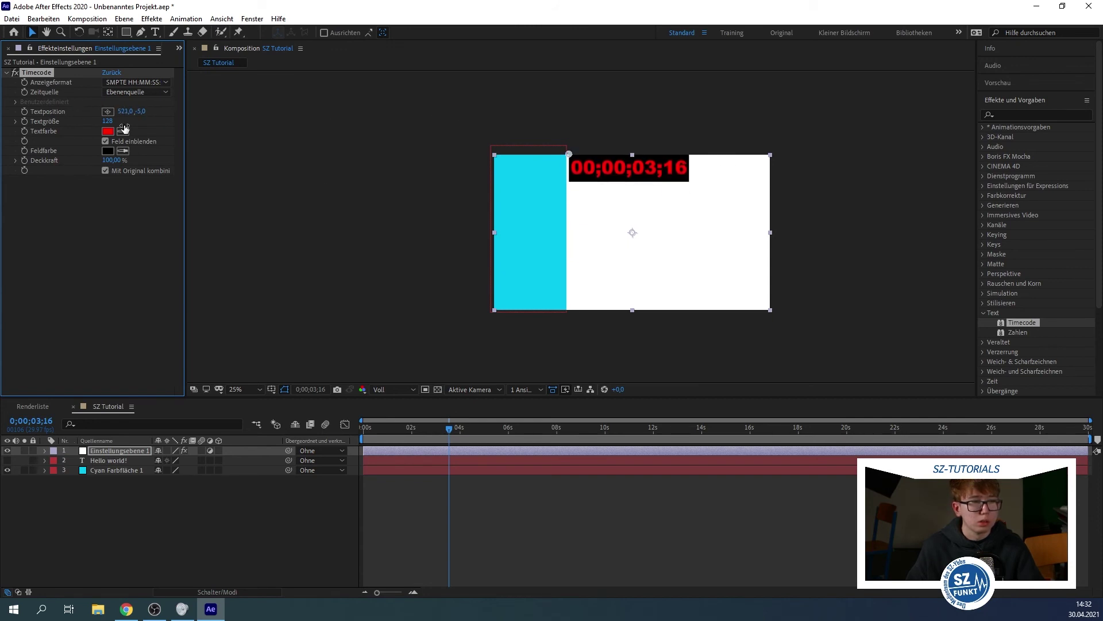
# Show the Hello world! layer again and preview the composition from the start.
pyautogui.moveTo(482, 425); pyautogui.dragTo(276, 426)
pyautogui.press('space')
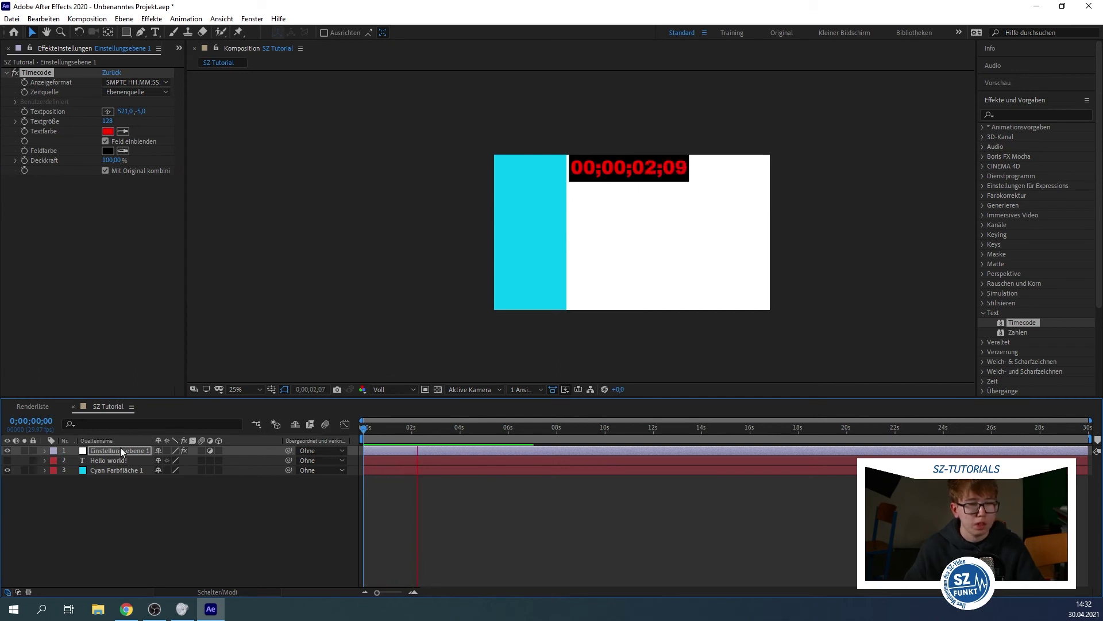
pyautogui.press('space')
pyautogui.click(7, 460)
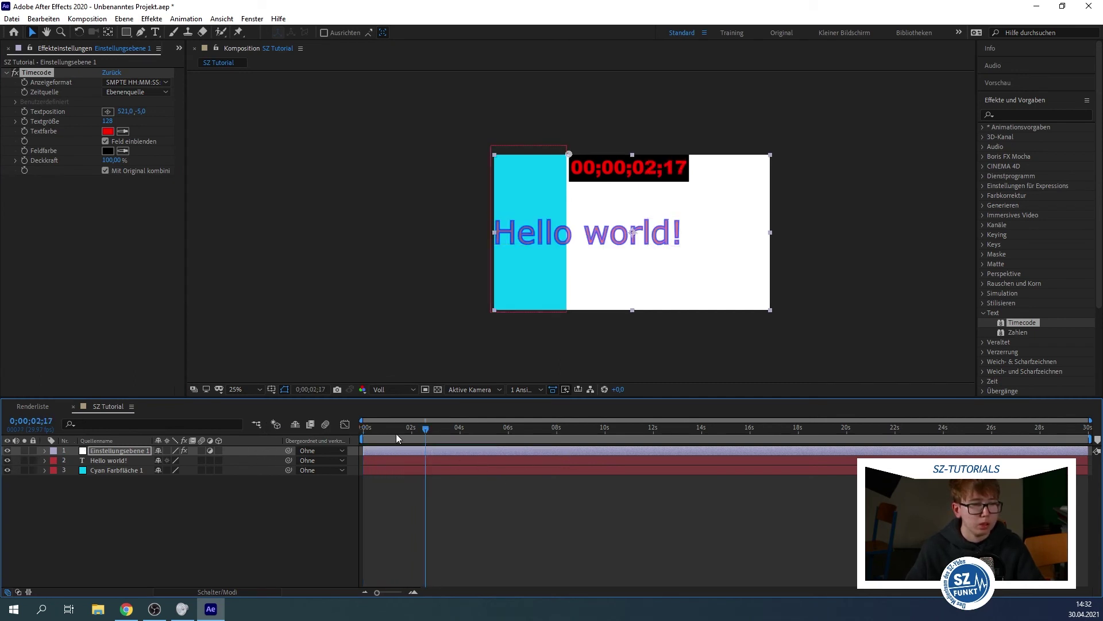
pyautogui.press('space')
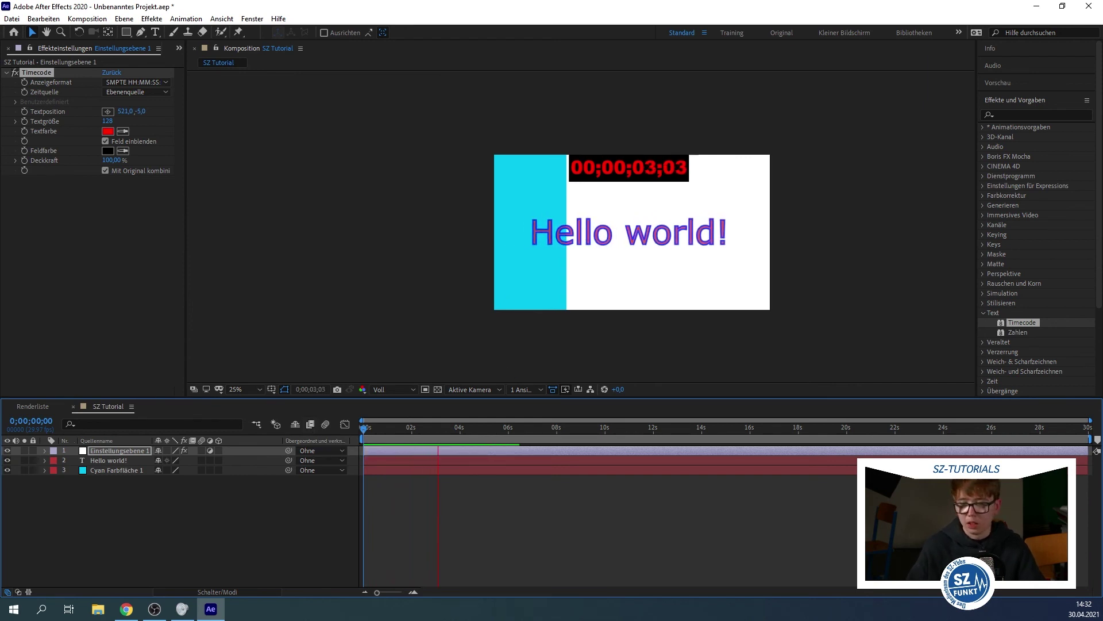
pyautogui.press('space')
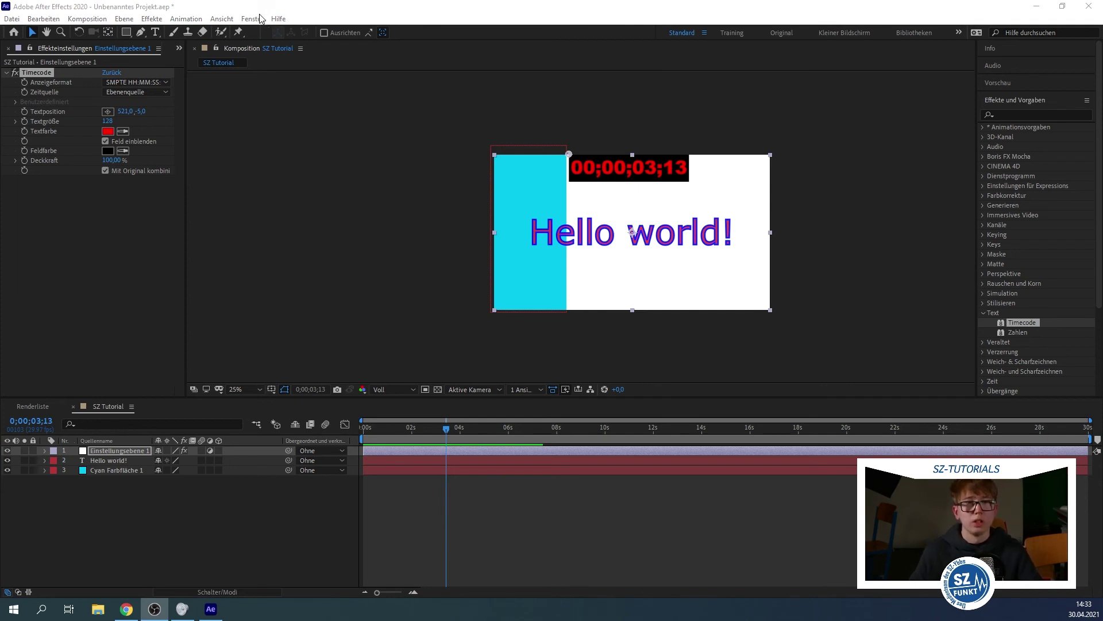
# Add SZ Tutorial to the render queue via Komposition > Vor-Rendern, with Best quality and Full resolution.
pyautogui.click(88, 20)
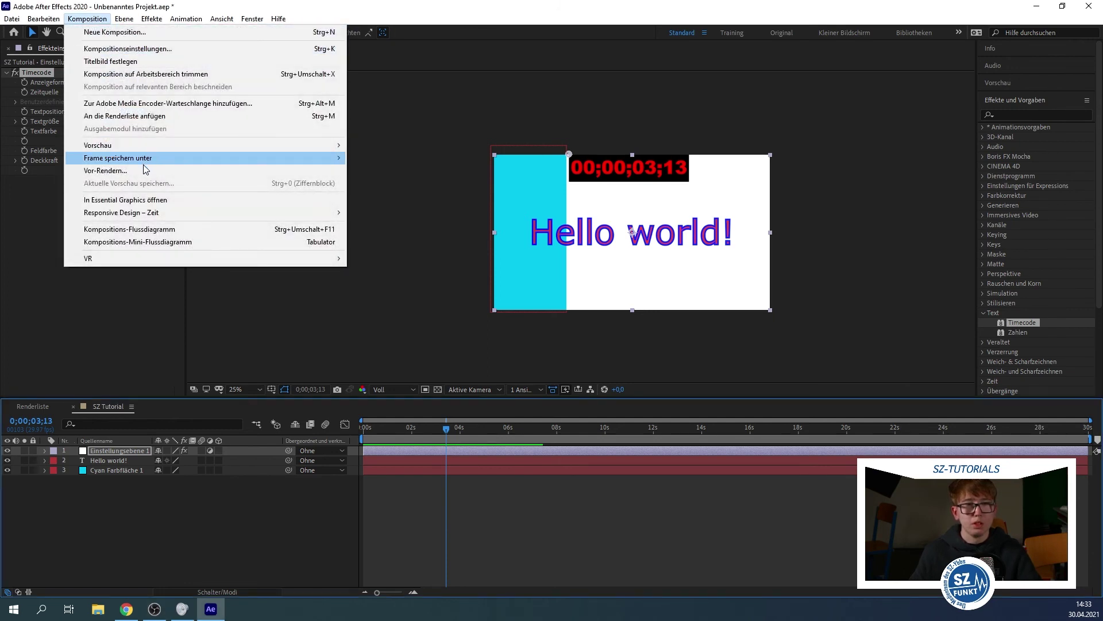
pyautogui.click(145, 172)
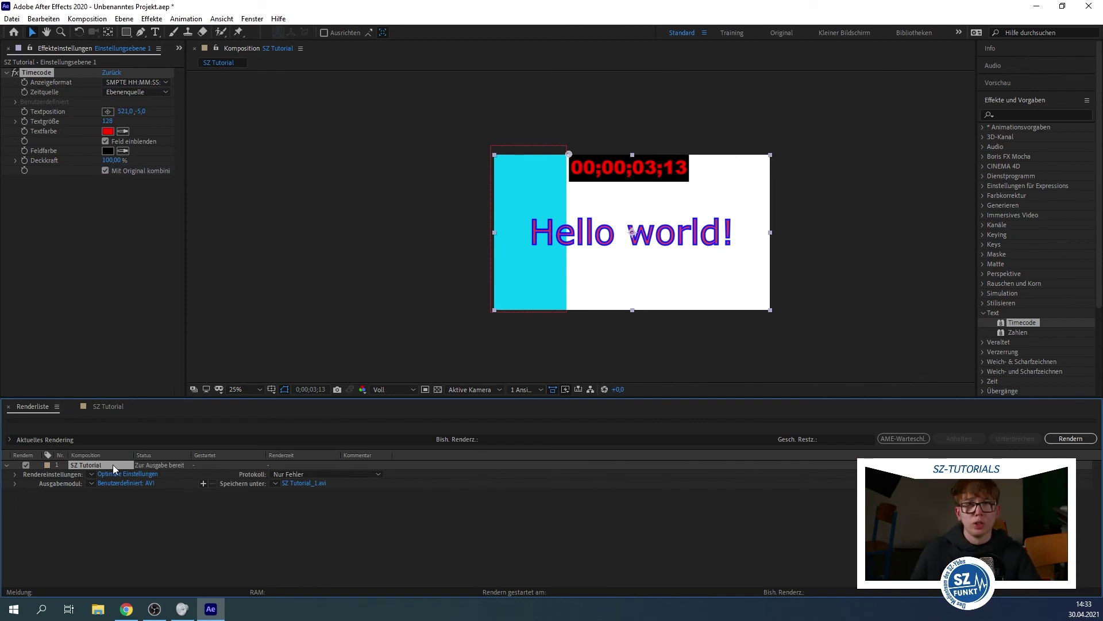
pyautogui.click(119, 501)
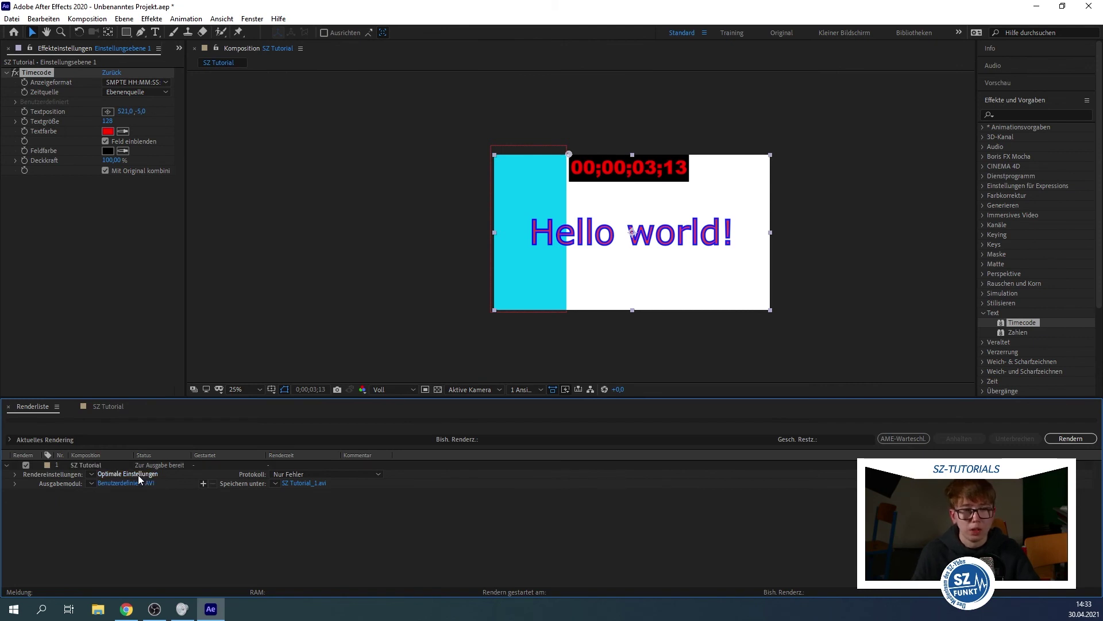
pyautogui.click(138, 475)
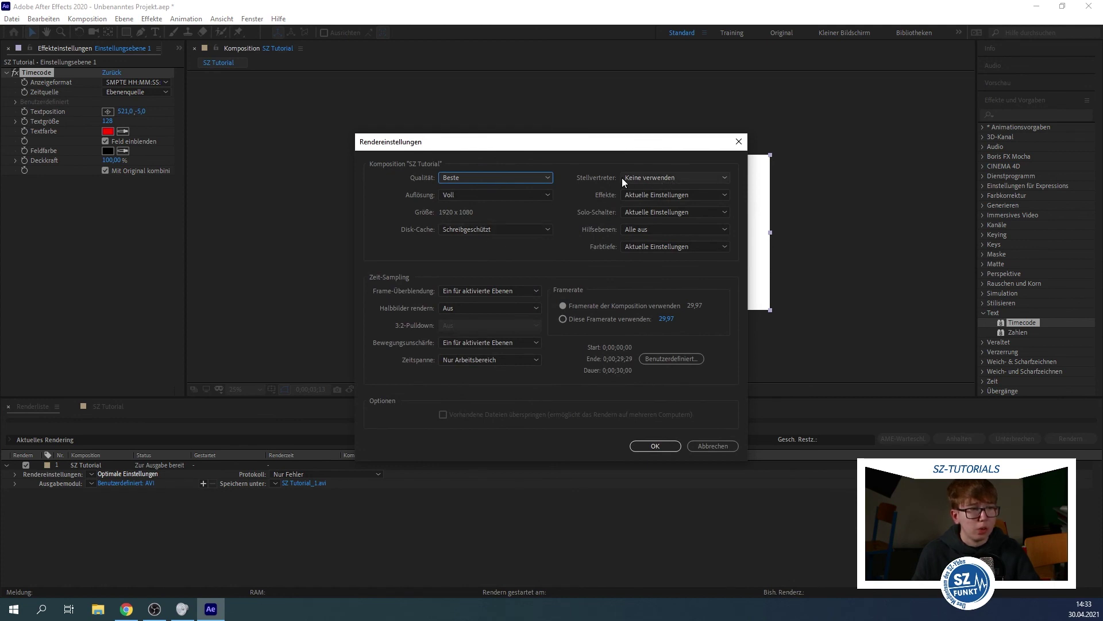
pyautogui.click(492, 195)
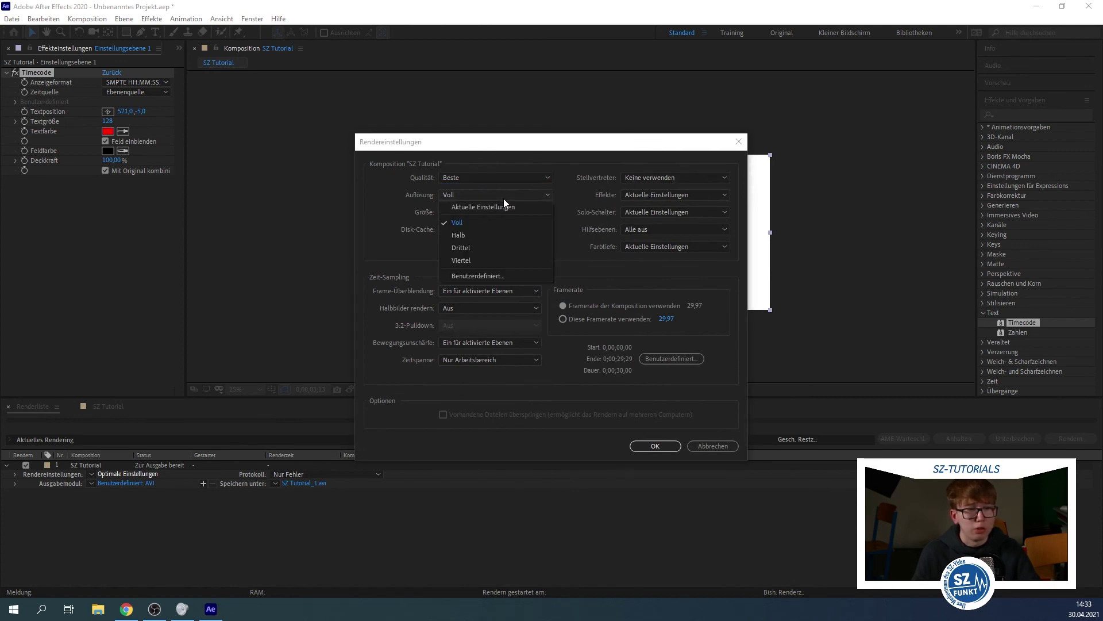
pyautogui.click(503, 198)
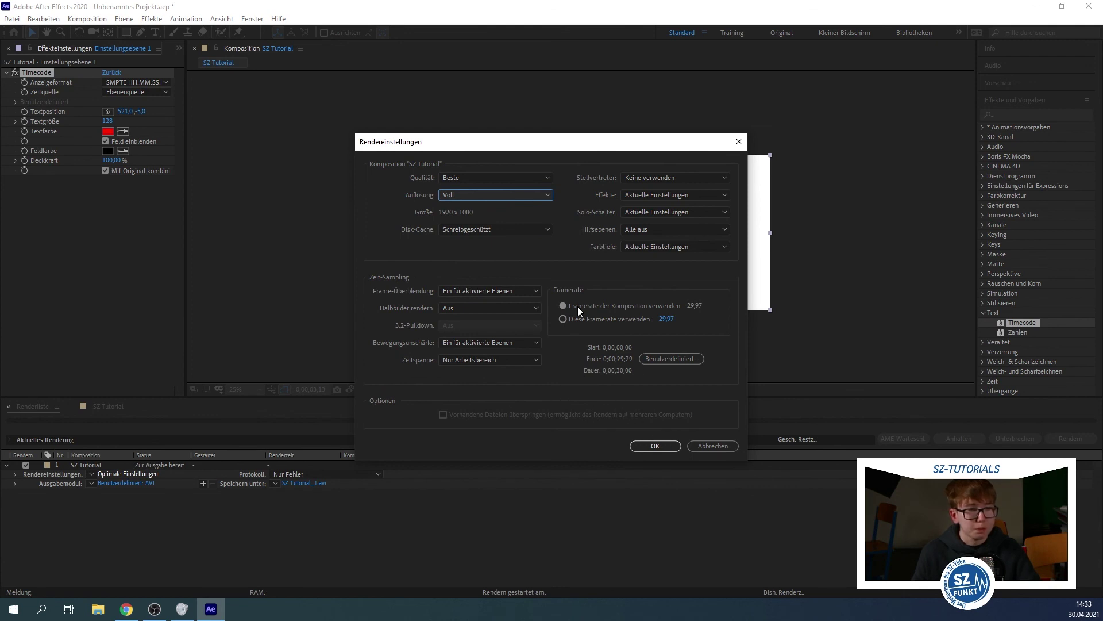
pyautogui.click(646, 448)
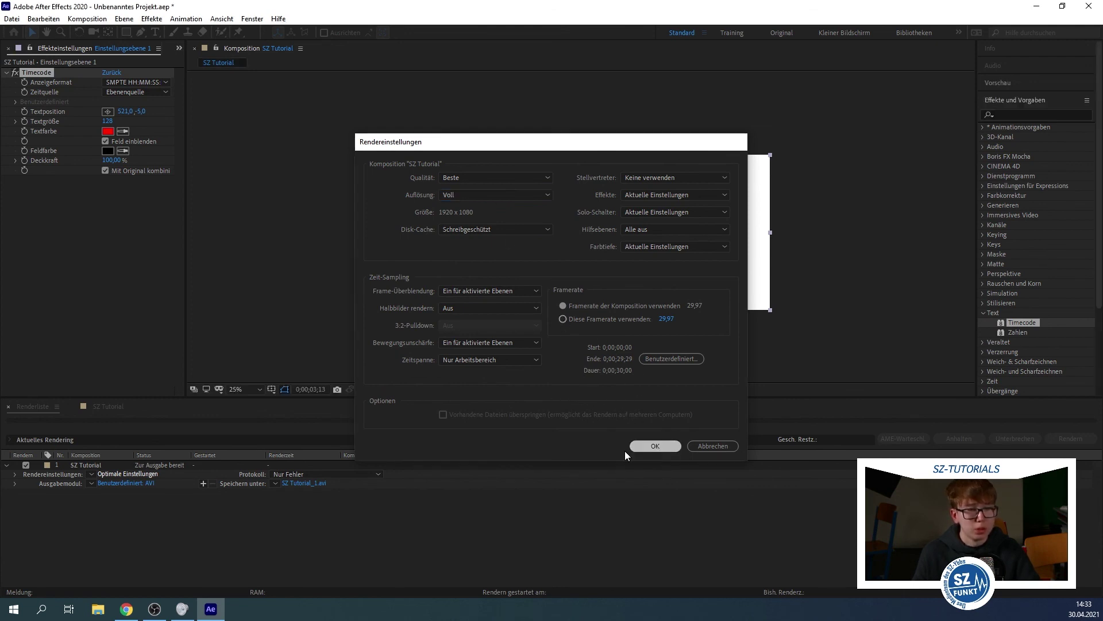
# Keep AVI as the output module format and save the output to the Desktop as SZ Tutorial_1.avi.
pyautogui.click(126, 482)
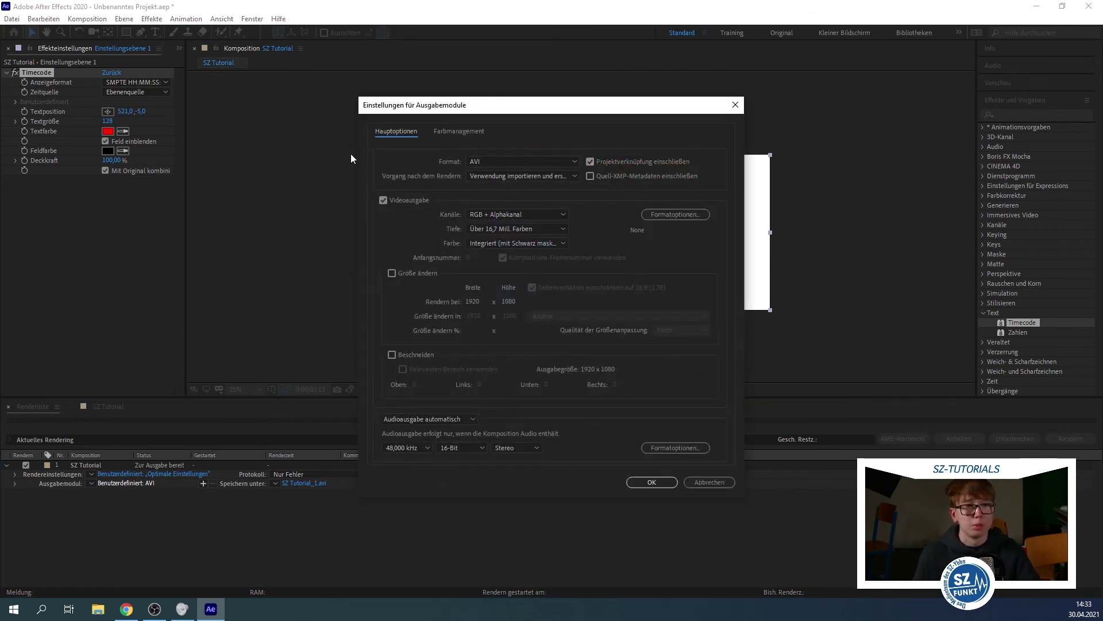
pyautogui.click(498, 161)
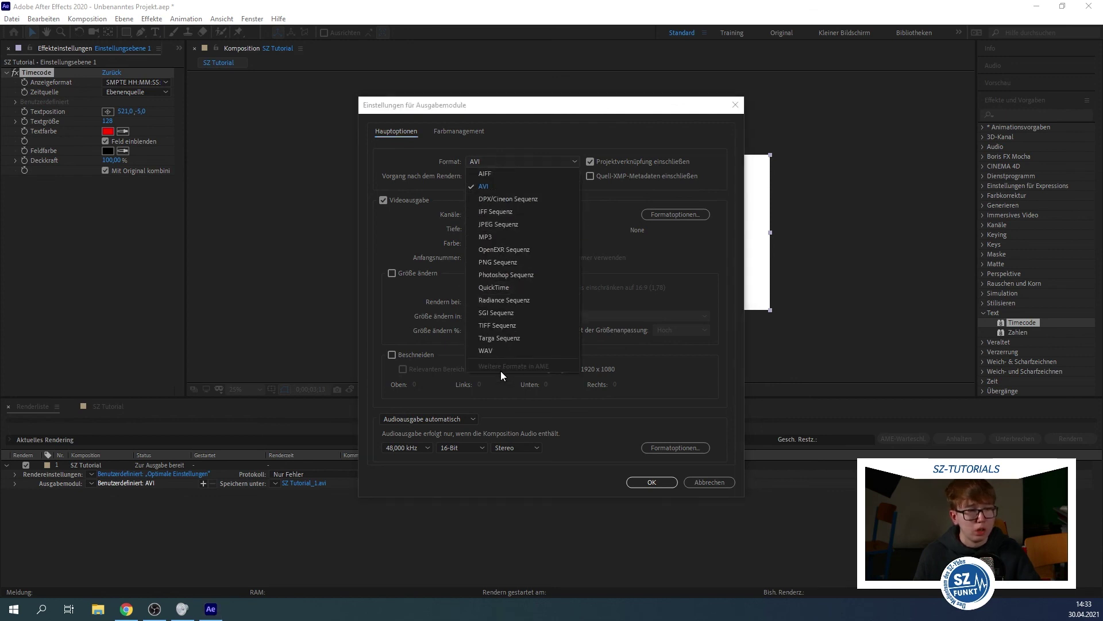
pyautogui.click(515, 187)
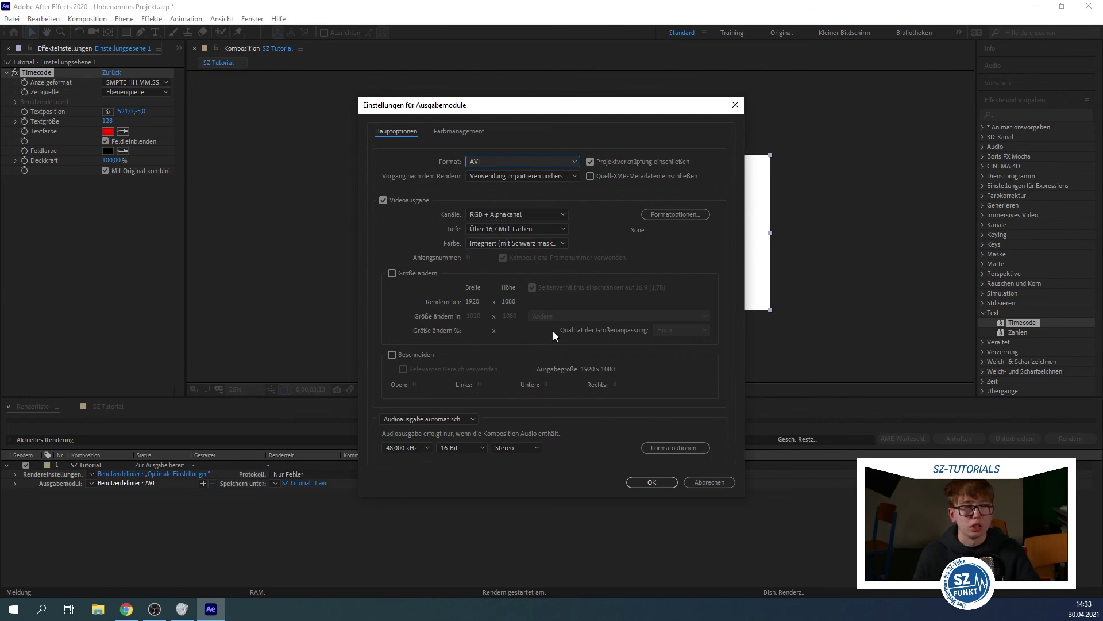
pyautogui.click(659, 483)
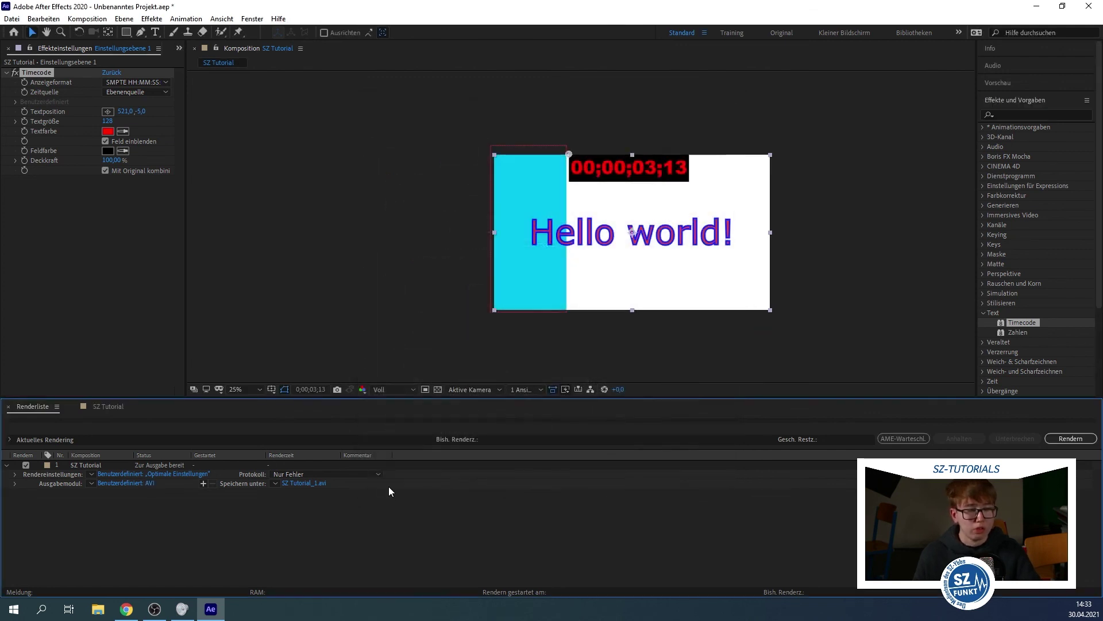
pyautogui.click(305, 484)
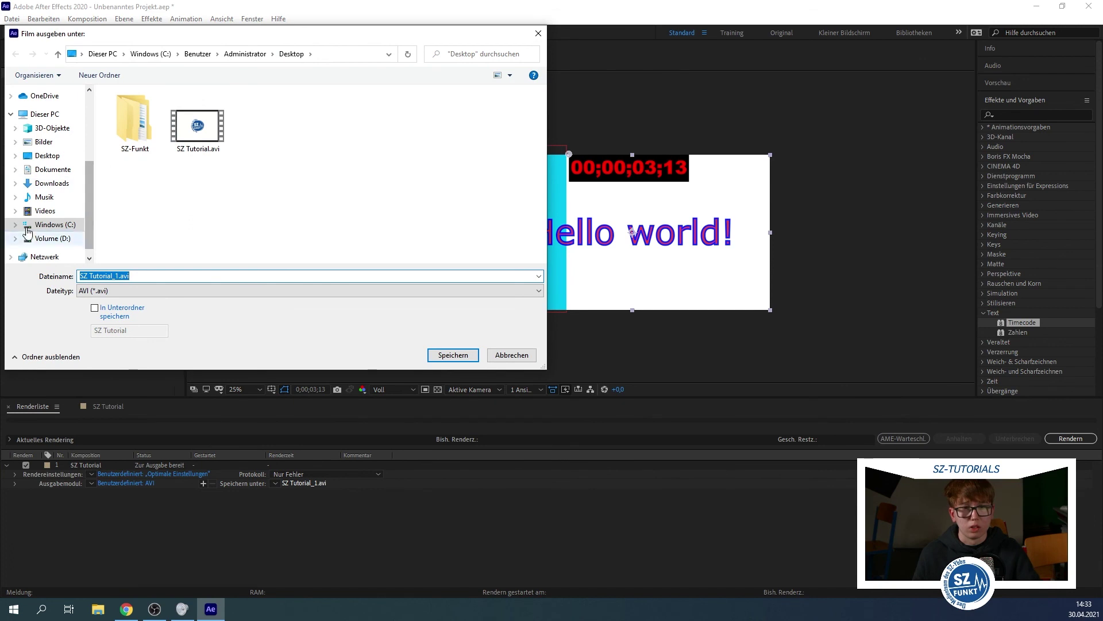
pyautogui.click(454, 355)
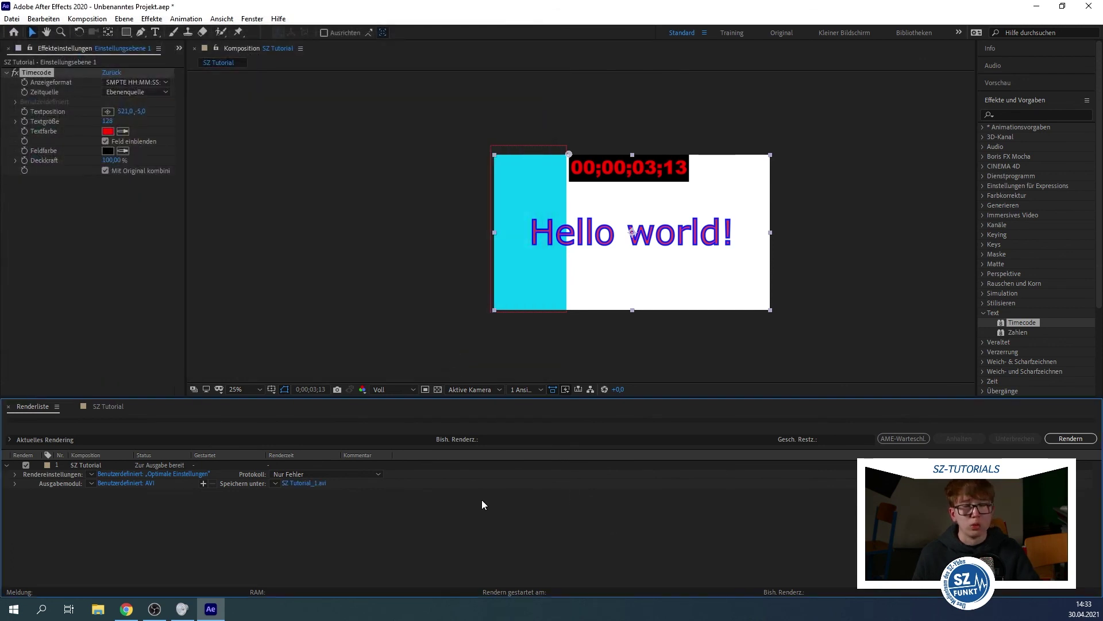